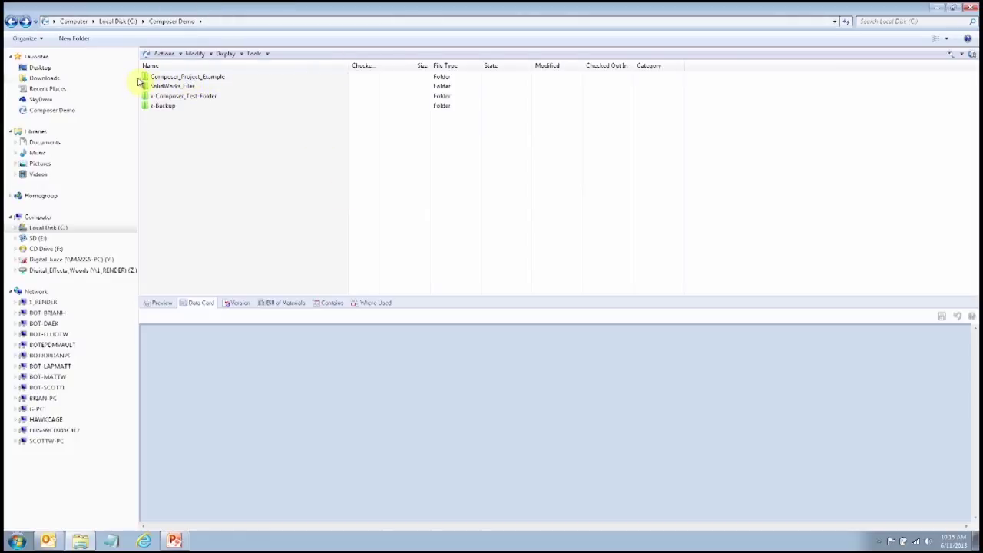
Step: Open the 2_Sub-Assemblies folder under Composer_Project_Example, 1_Composer_Files to view the sub-assembly files
{"action": "double_click", "coordinate": [188, 77]}
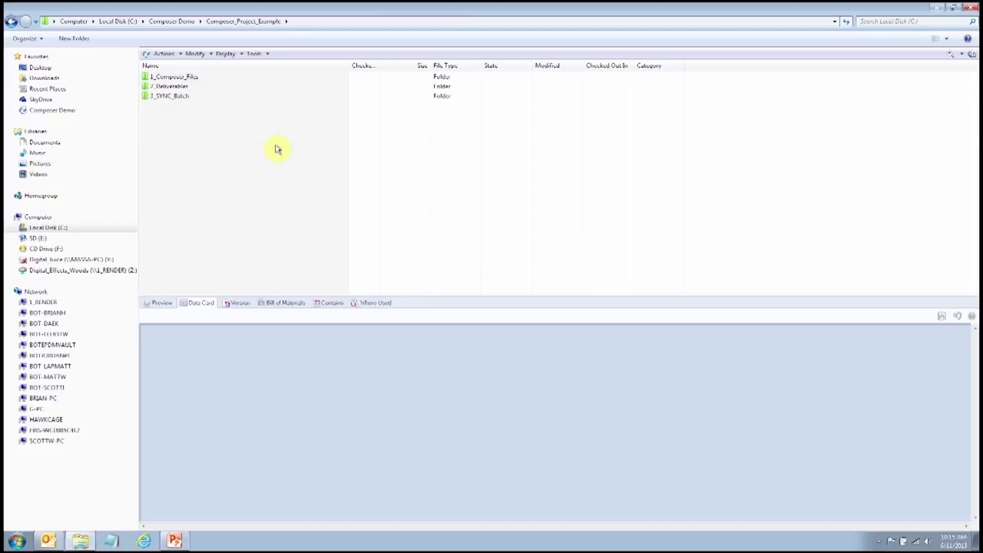
{"action": "double_click", "coordinate": [165, 77]}
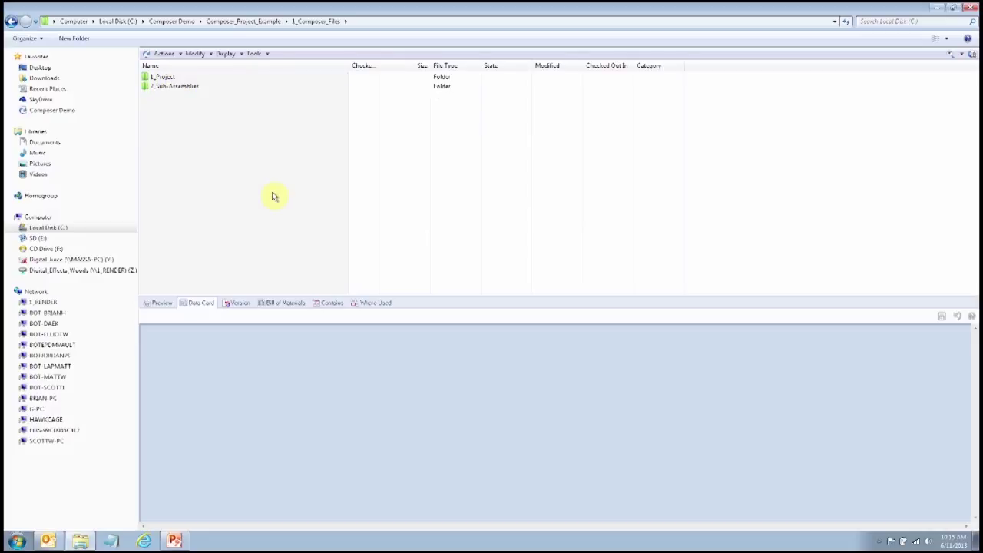
{"action": "left_click", "coordinate": [175, 86]}
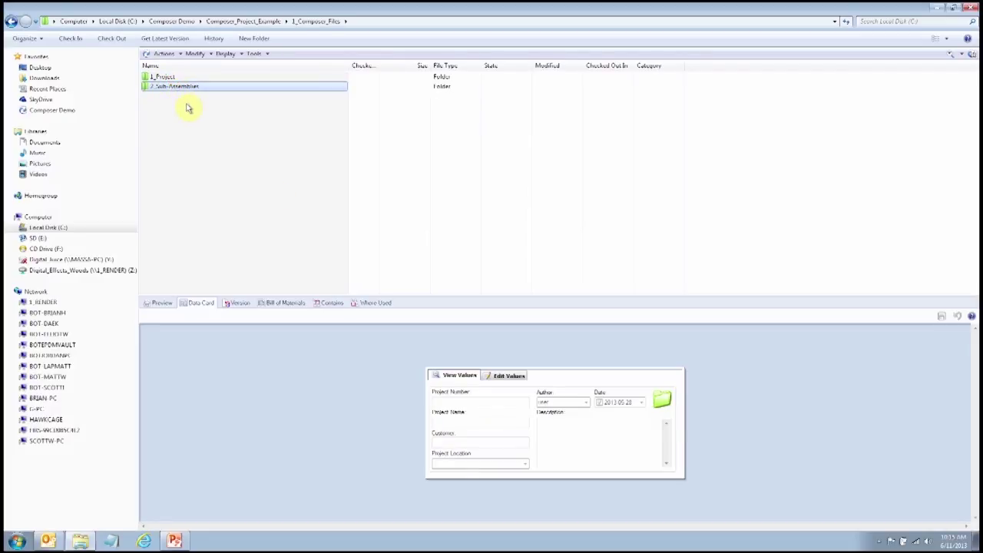
{"action": "key", "text": "Return"}
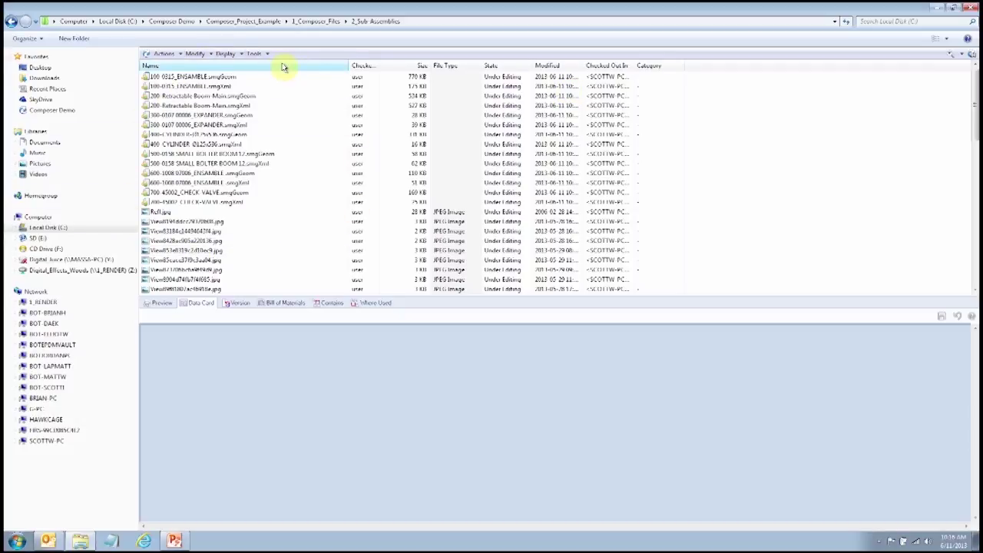
Step: Open Composer_Project.smgProj from the 1_Project folder and show its Asm Boom view with the timeline closed
{"action": "left_click", "coordinate": [10, 21]}
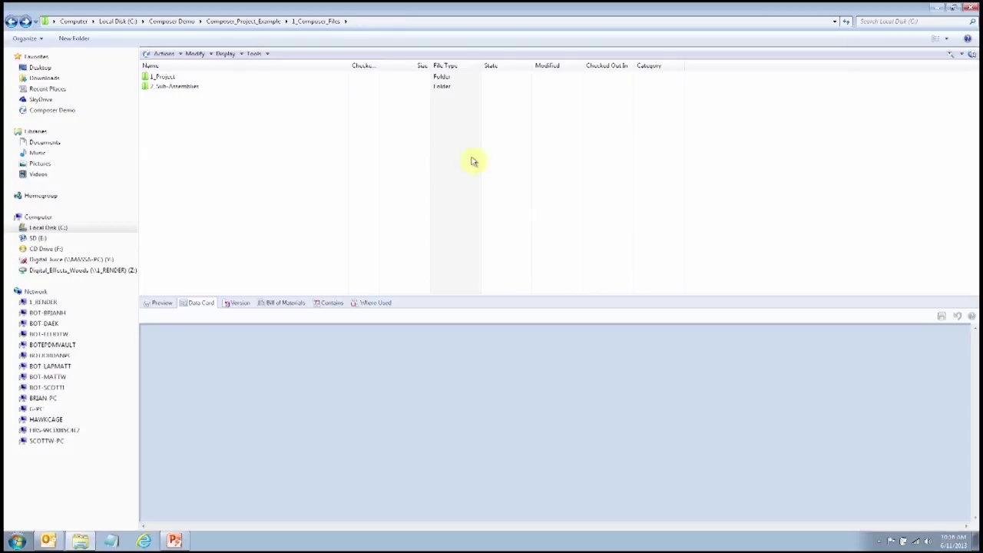
{"action": "double_click", "coordinate": [160, 79]}
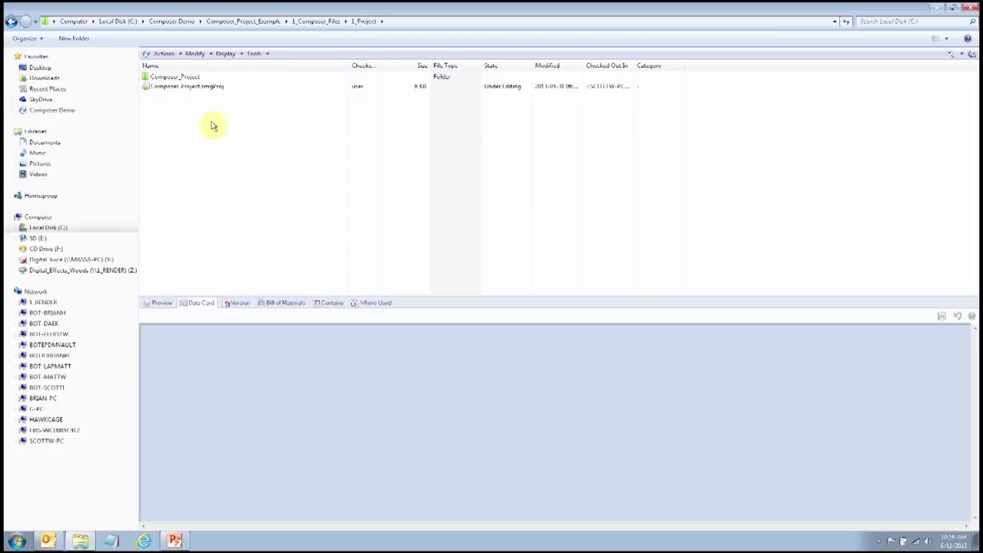
{"action": "double_click", "coordinate": [201, 87]}
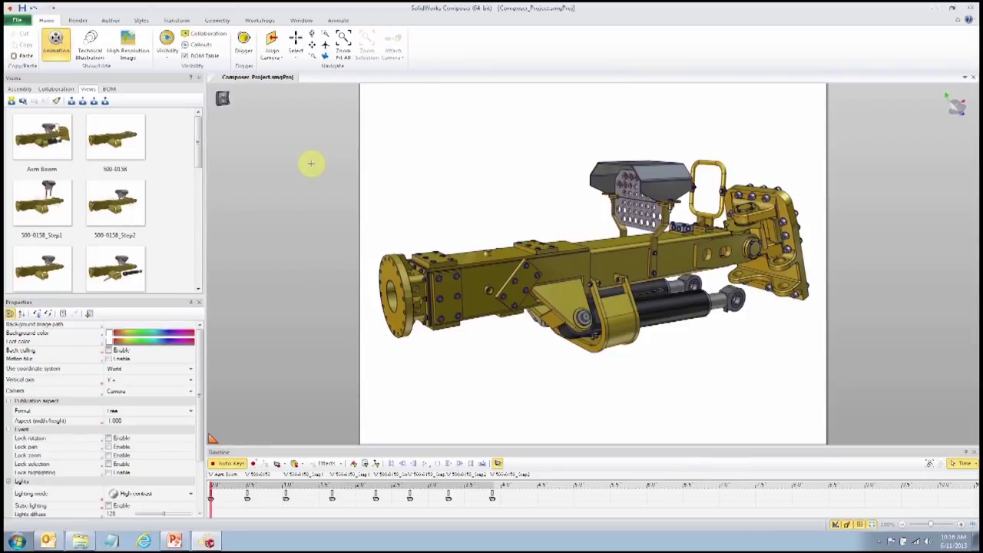
{"action": "left_click", "coordinate": [29, 137]}
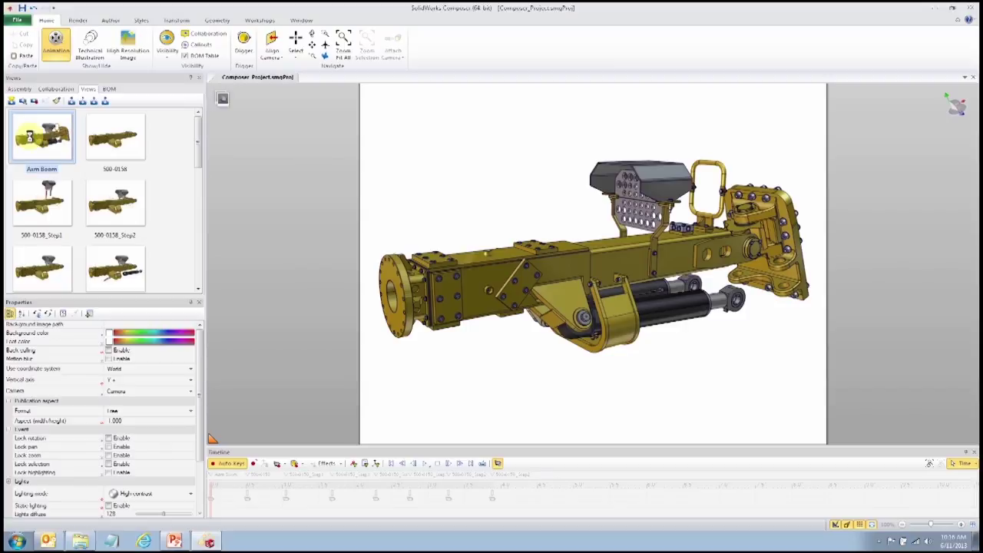
{"action": "left_click", "coordinate": [967, 450]}
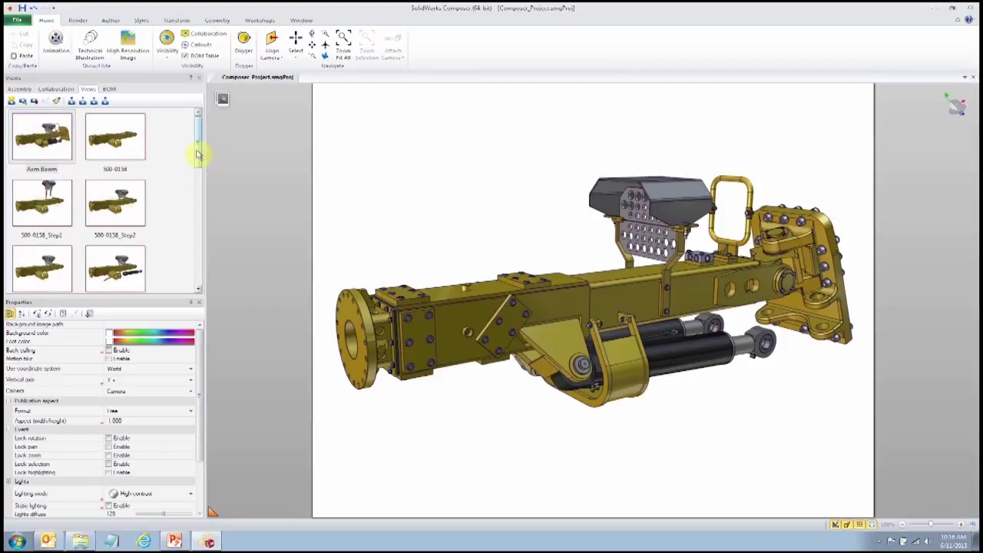
{"action": "left_click_drag", "start_coordinate": [198, 153], "coordinate": [197, 204]}
{"action": "left_click", "coordinate": [111, 231]}
{"action": "left_click", "coordinate": [35, 256]}
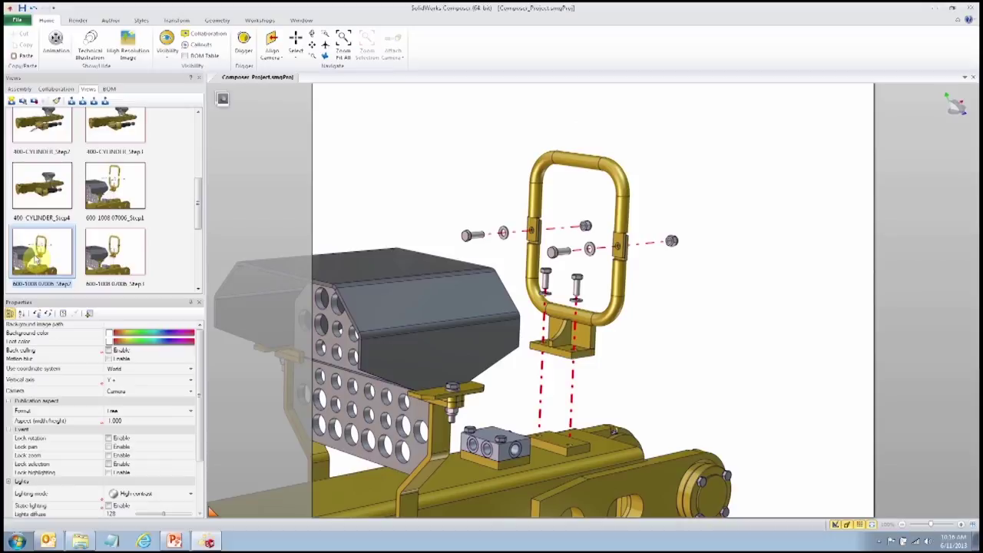
{"action": "left_click", "coordinate": [140, 267]}
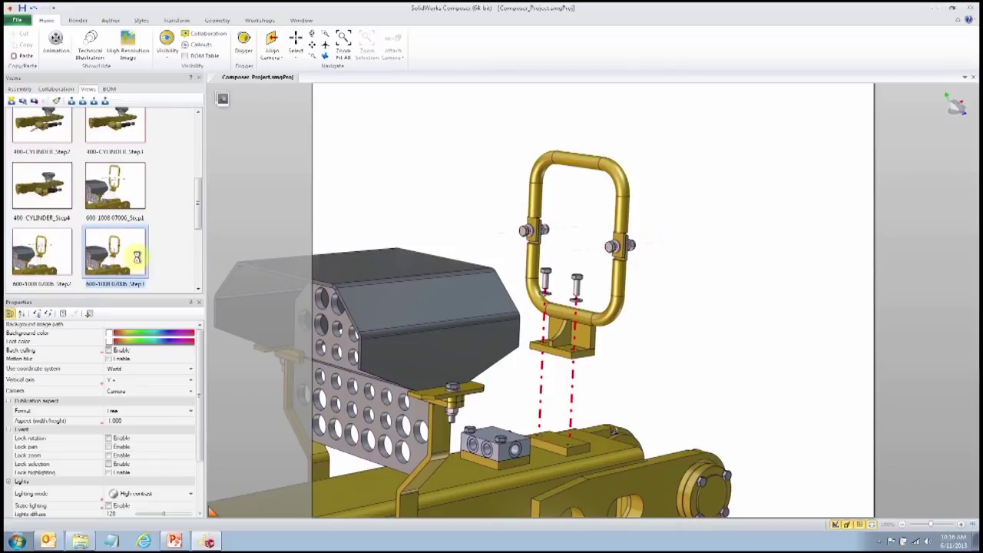
{"action": "left_click_drag", "start_coordinate": [197, 193], "coordinate": [202, 205]}
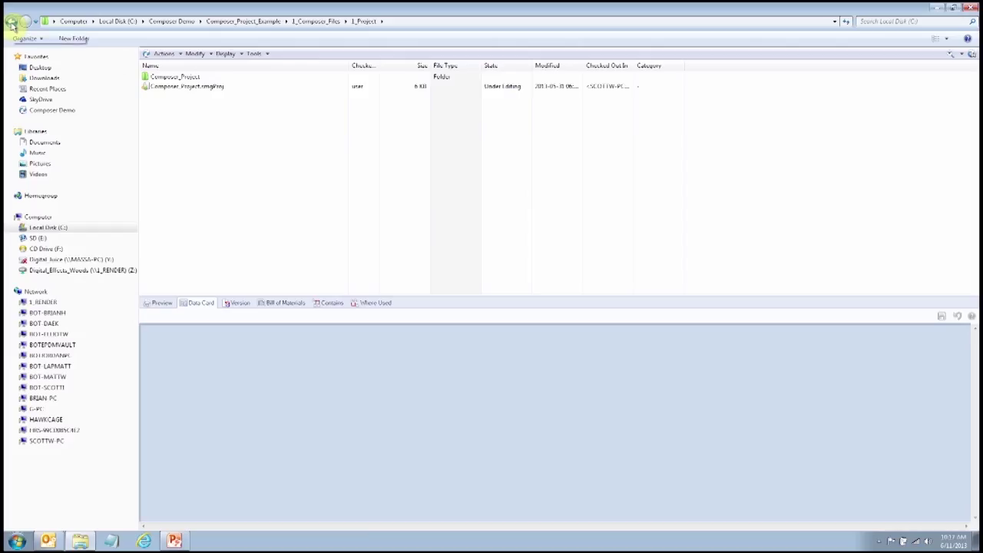
{"action": "left_click", "coordinate": [11, 21]}
{"action": "double_click", "coordinate": [184, 87]}
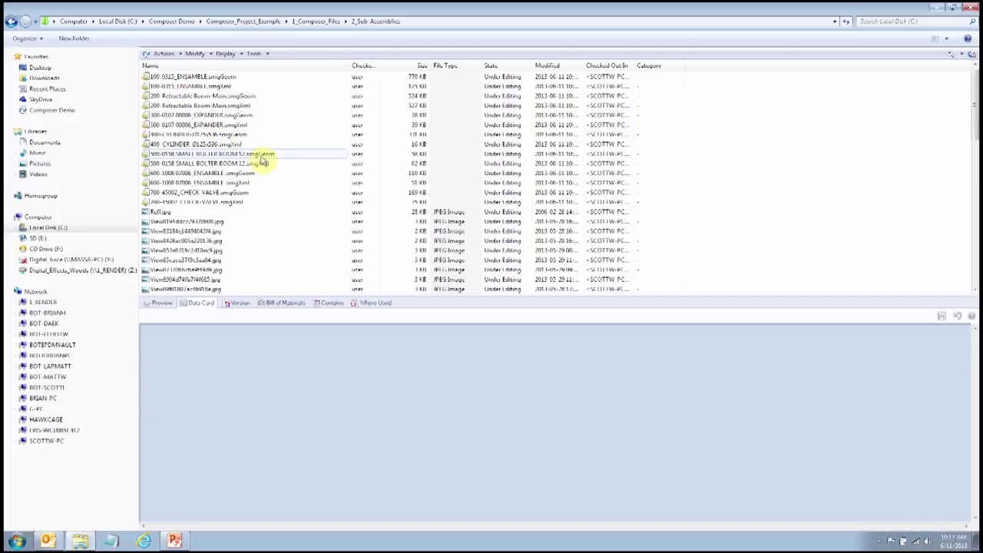
{"action": "double_click", "coordinate": [226, 125]}
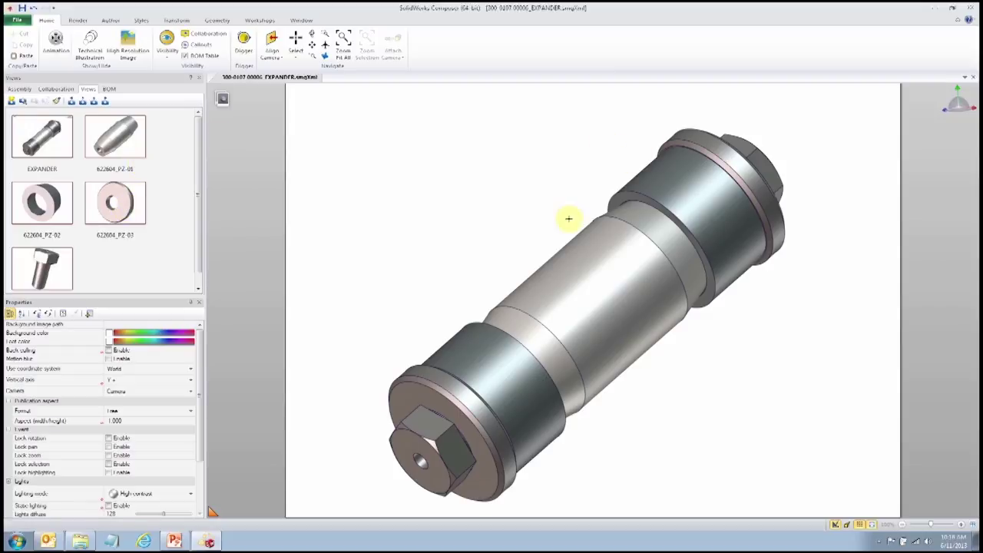
Step: Isolate the expander's central part 622604_PZ-01 and capture it as a new view
{"action": "left_click", "coordinate": [617, 272]}
{"action": "right_click", "coordinate": [634, 262]}
{"action": "left_click", "coordinate": [634, 263]}
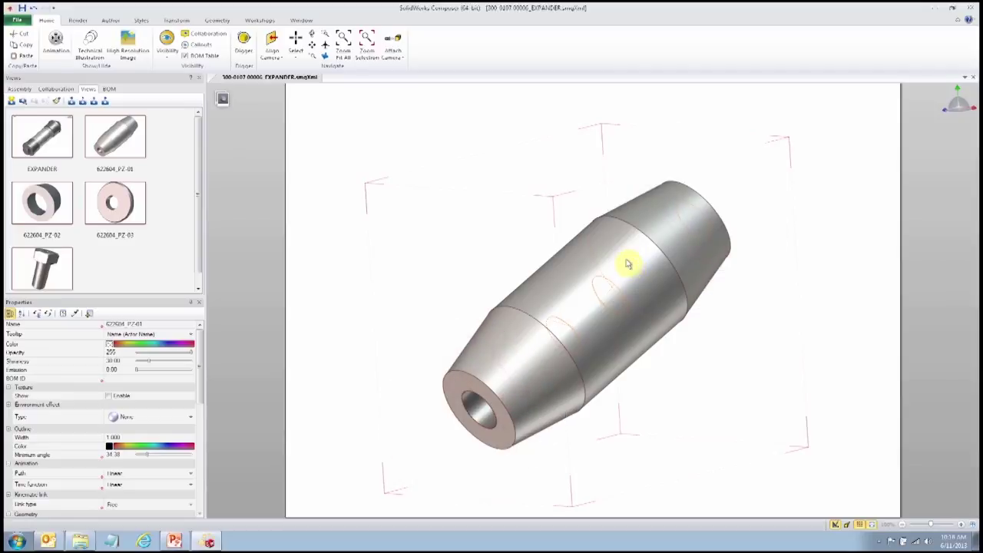
{"action": "left_click", "coordinate": [12, 100]}
{"action": "left_click", "coordinate": [115, 288]}
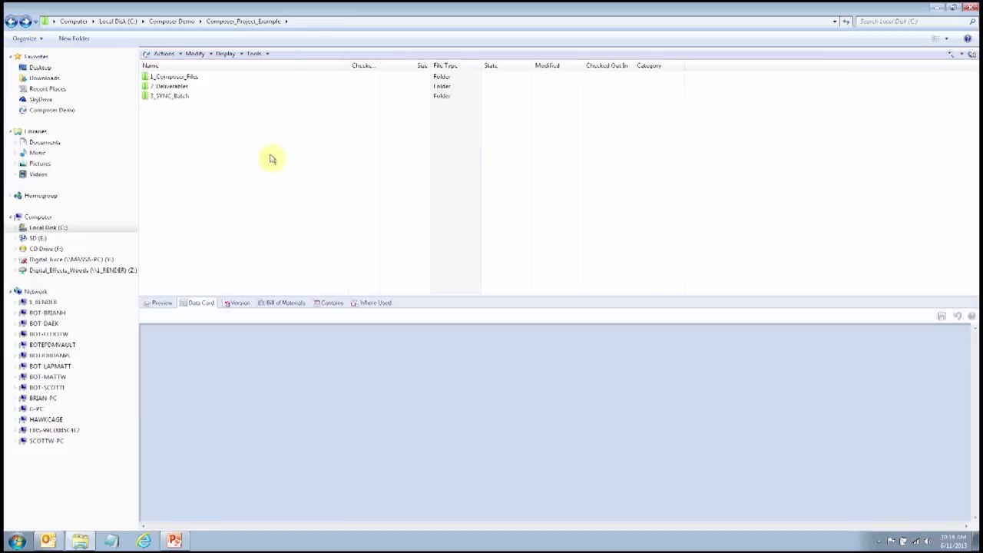
Step: Open the Publications folder inside 2_Deliverables and look through the published JPG images of parts and assembly steps
{"action": "left_click", "coordinate": [175, 86]}
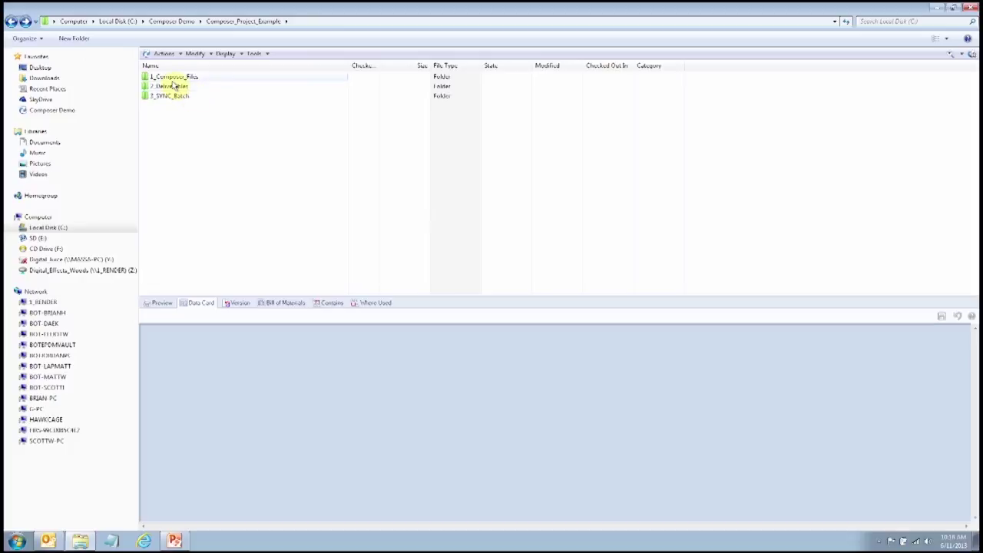
{"action": "double_click", "coordinate": [175, 89]}
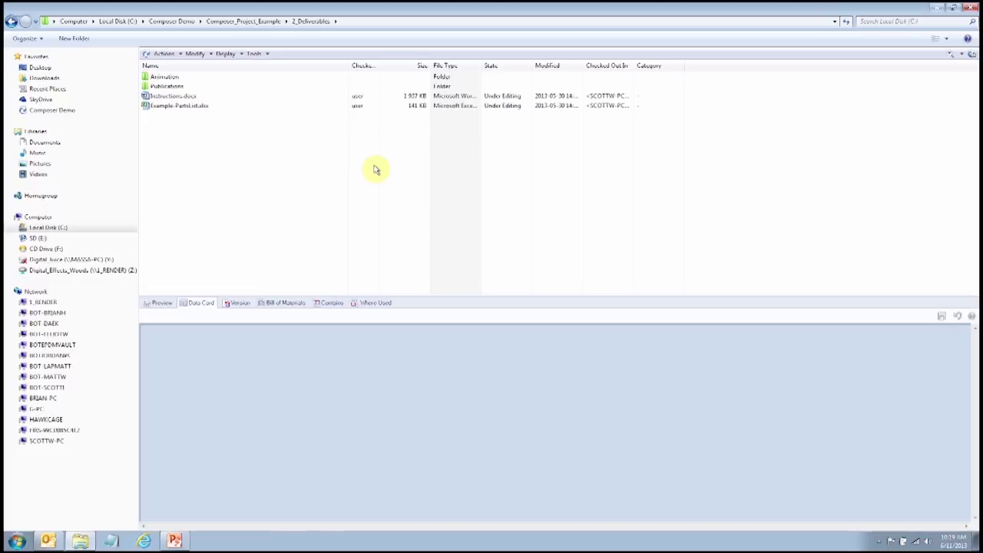
{"action": "double_click", "coordinate": [167, 86]}
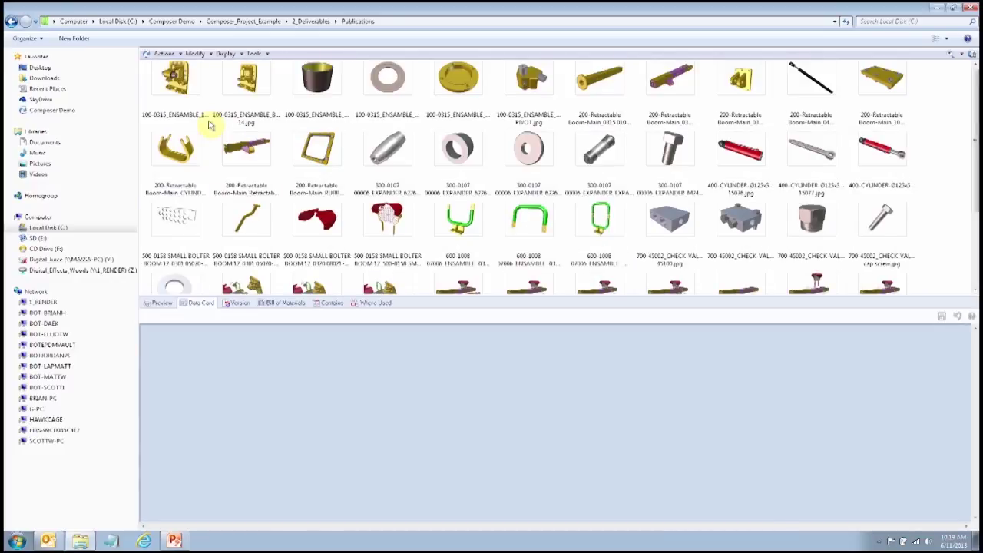
{"action": "key", "text": "BackSpace"}
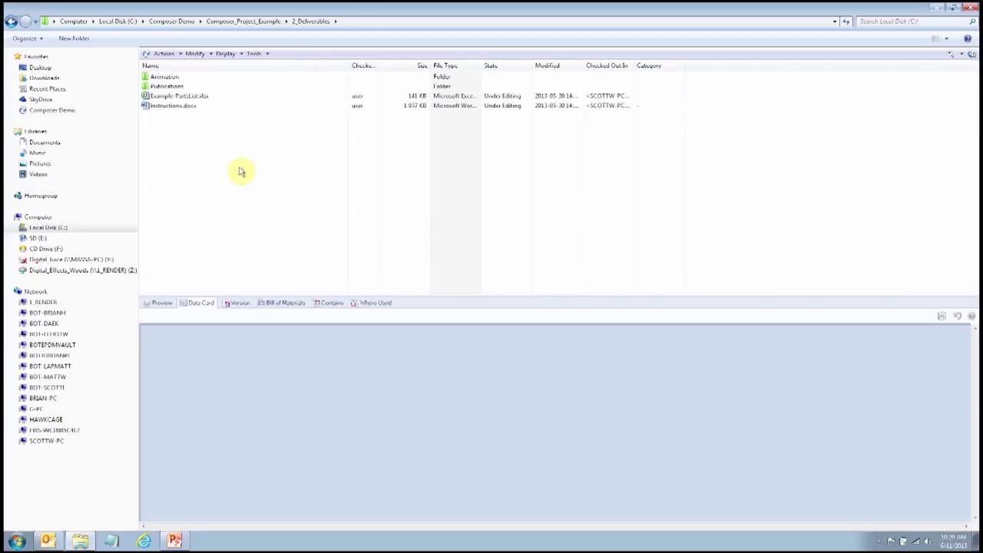
{"action": "left_click", "coordinate": [163, 87]}
{"action": "double_click", "coordinate": [163, 87]}
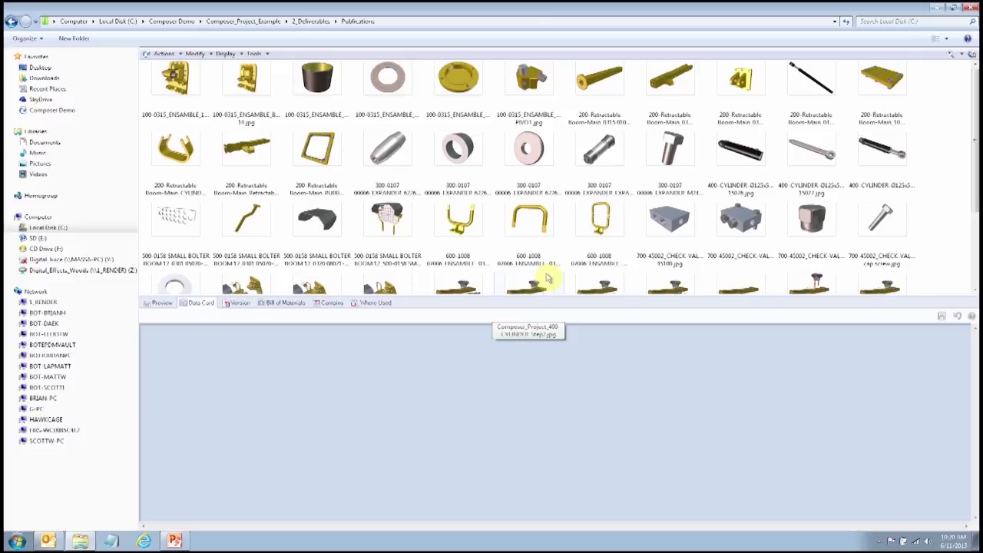
{"action": "scroll", "coordinate": [547, 280], "scroll_direction": "down", "scroll_amount": 3}
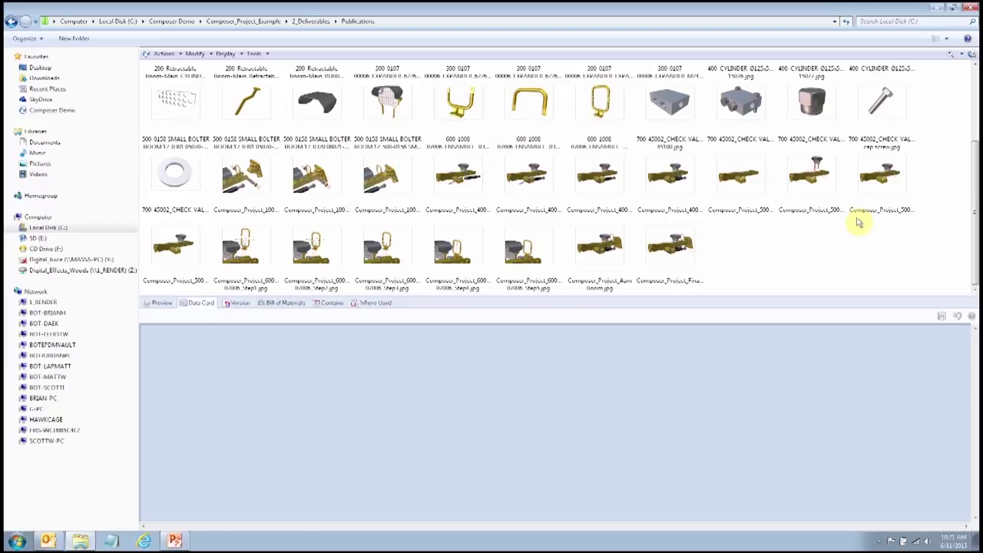
{"action": "left_click", "coordinate": [12, 21]}
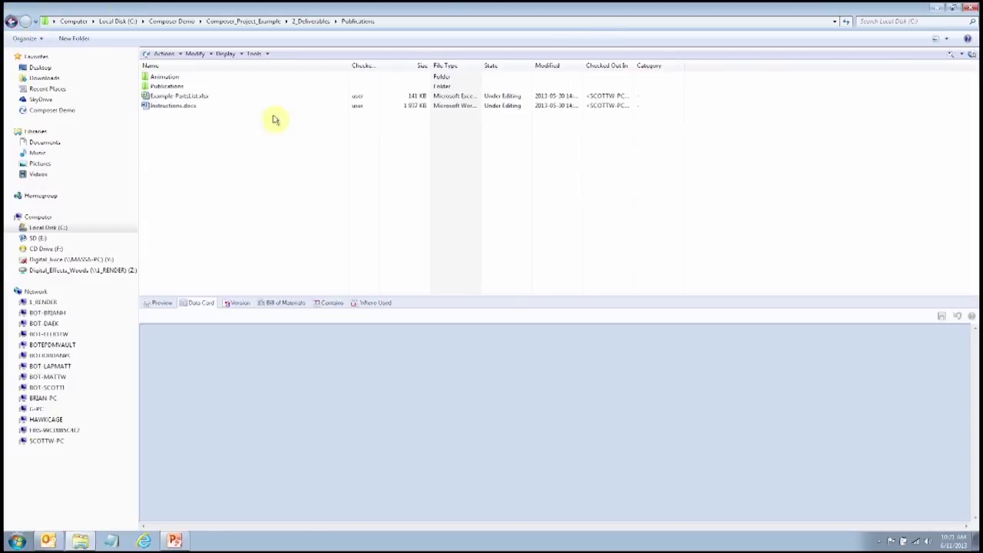
Step: Open Example-PartsList.xlsx from the 2_Deliverables folder in a maximized window and look through the sub-assembly parts list
{"action": "double_click", "coordinate": [174, 96]}
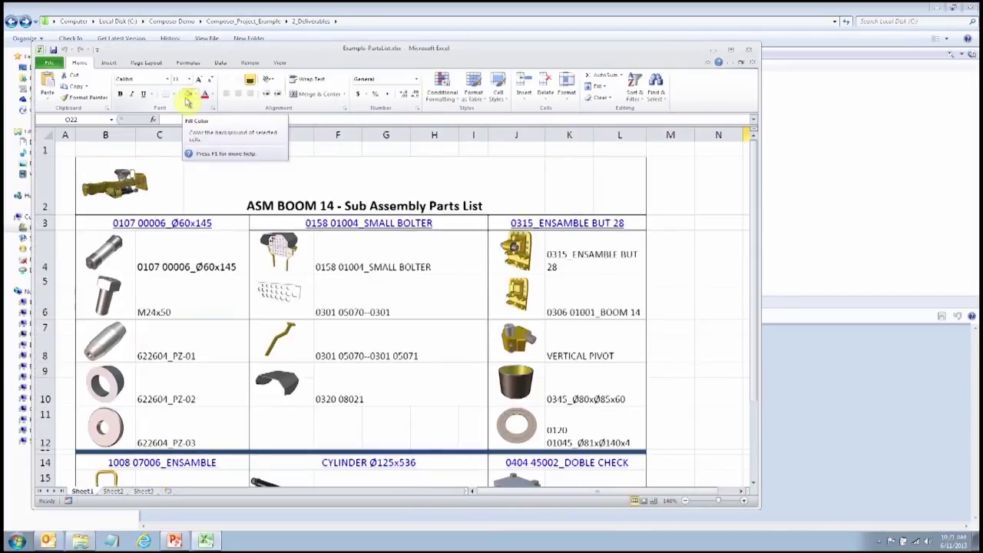
{"action": "double_click", "coordinate": [475, 56]}
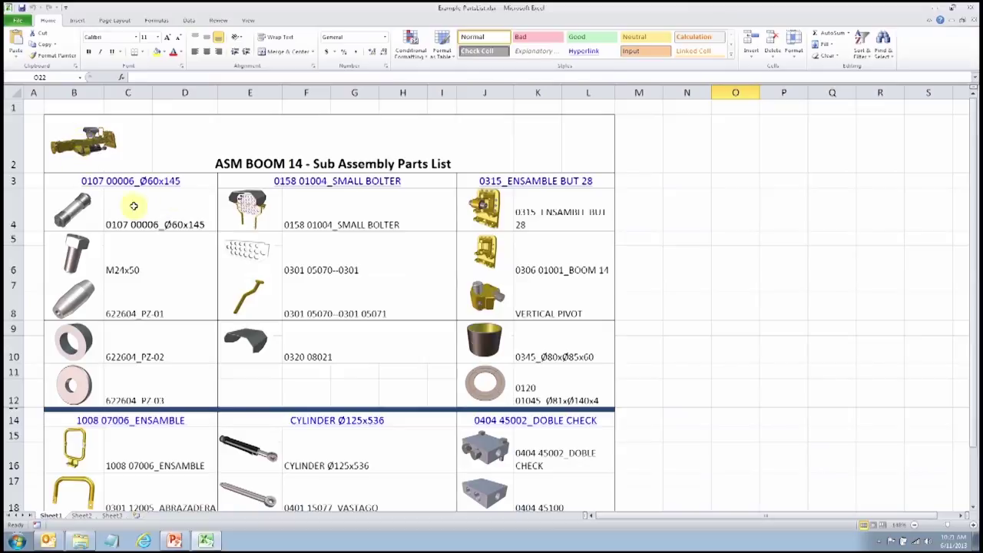
{"action": "scroll", "coordinate": [192, 256], "scroll_direction": "down", "scroll_amount": 4}
{"action": "scroll", "coordinate": [325, 262], "scroll_direction": "up", "scroll_amount": 4}
Step: Open the expander model through the 0107 00006_Ø60x145 link, inspect it from another angle and close it without saving
{"action": "left_click", "coordinate": [164, 184]}
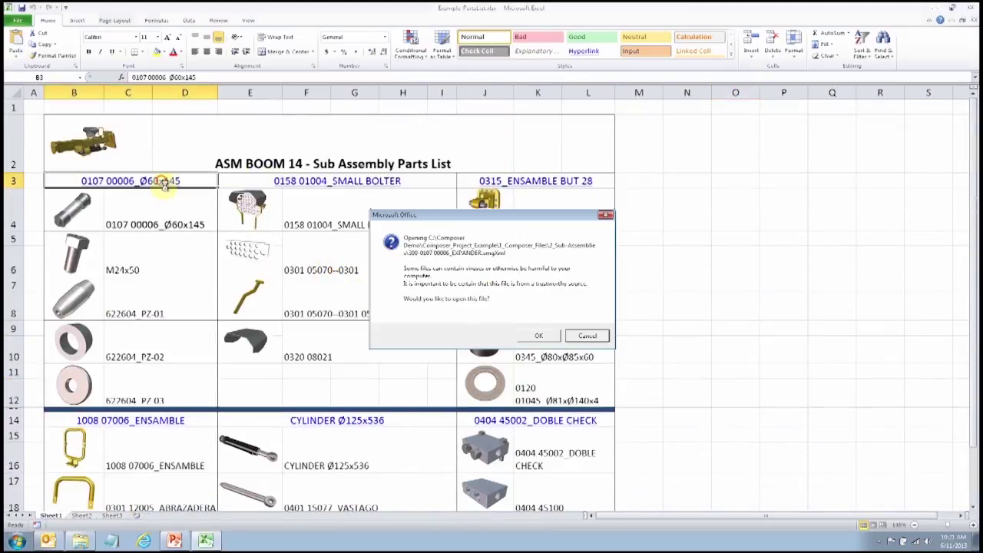
{"action": "left_click", "coordinate": [543, 337]}
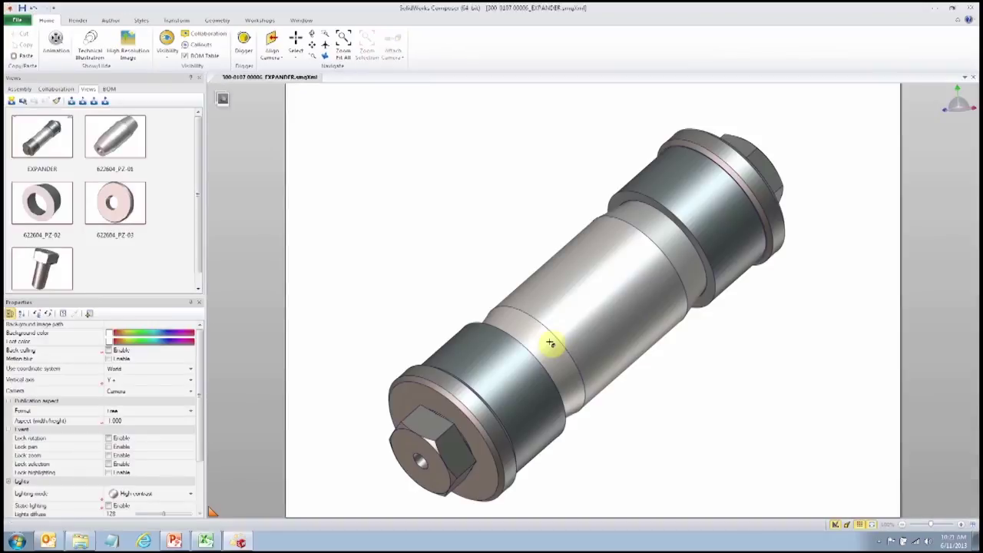
{"action": "left_click_drag", "start_coordinate": [794, 343], "coordinate": [450, 323]}
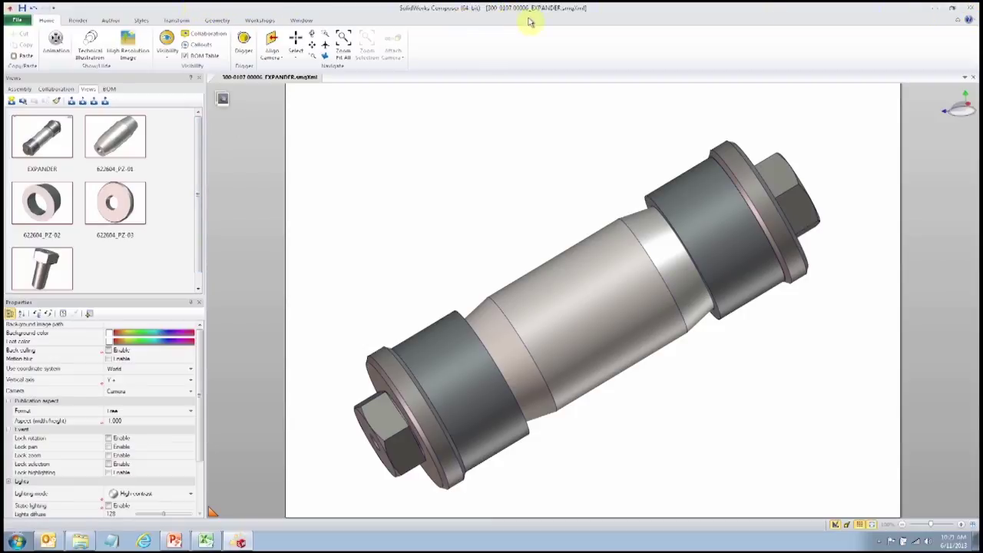
{"action": "left_click", "coordinate": [973, 8]}
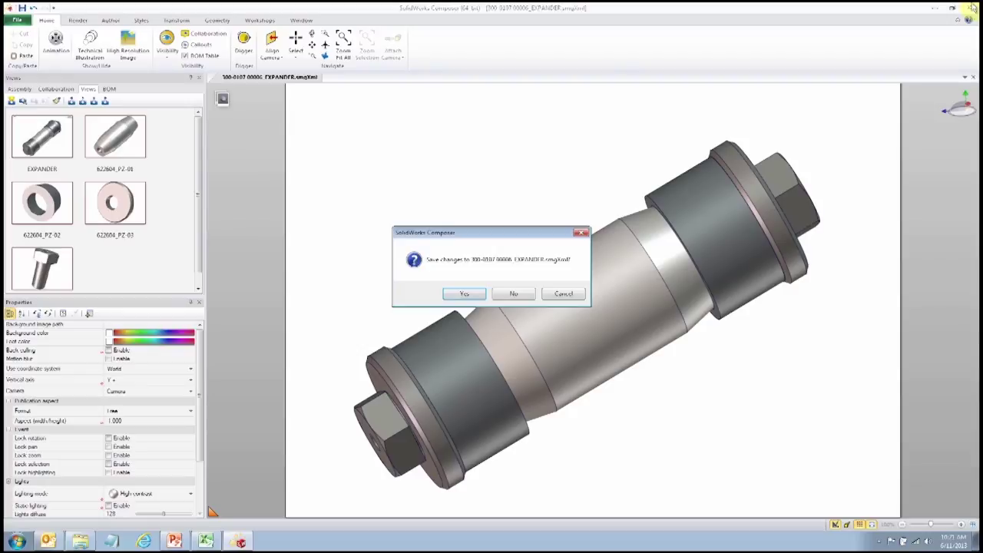
{"action": "left_click", "coordinate": [513, 294]}
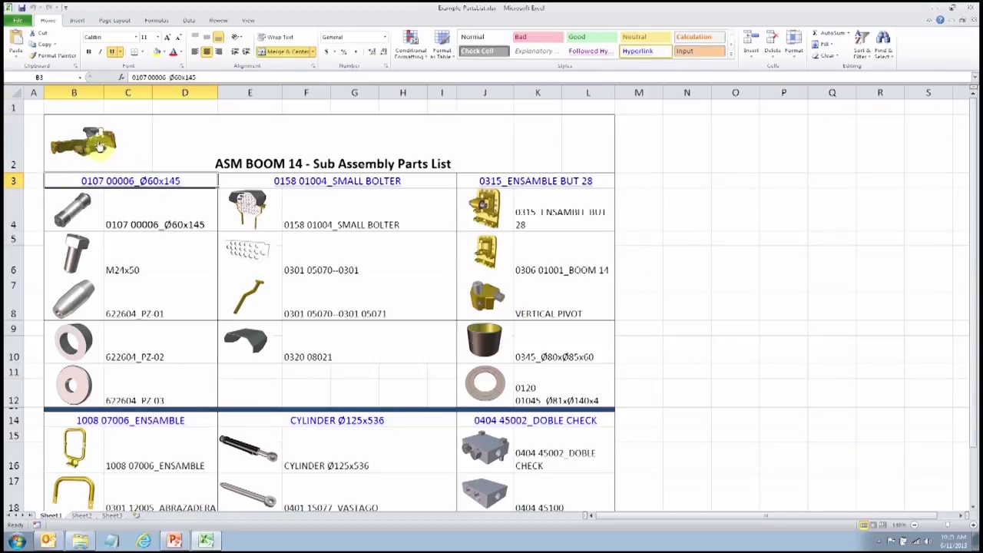
Step: Open the Composer project through the boom picture's link in the parts list and step through its views one by one
{"action": "left_click", "coordinate": [98, 140]}
{"action": "left_click", "coordinate": [538, 336]}
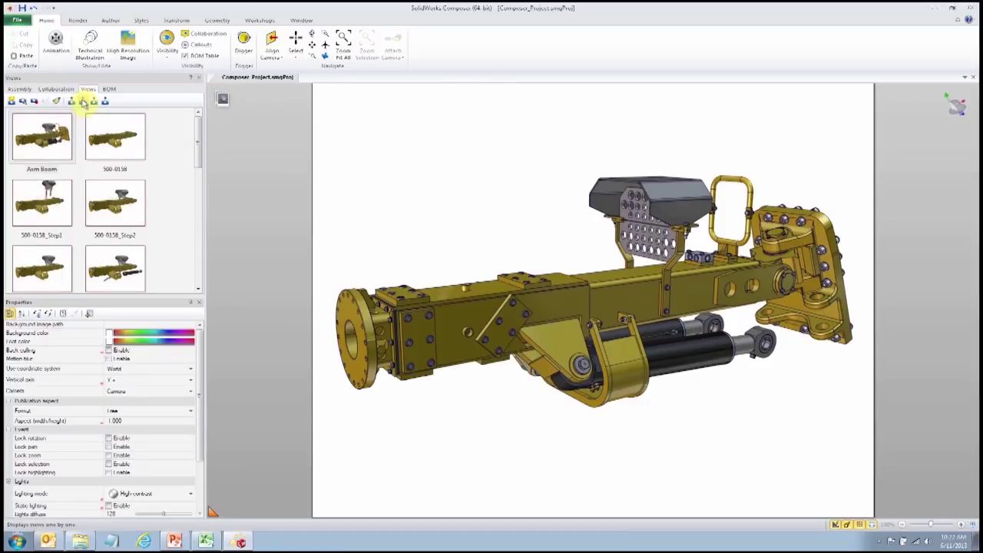
{"action": "left_click", "coordinate": [83, 103]}
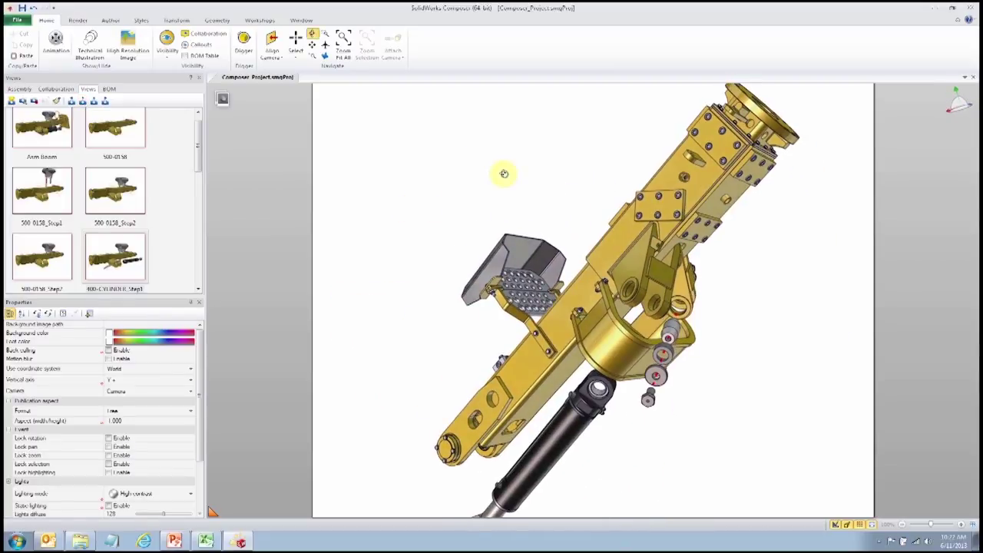
{"action": "left_click", "coordinate": [652, 393]}
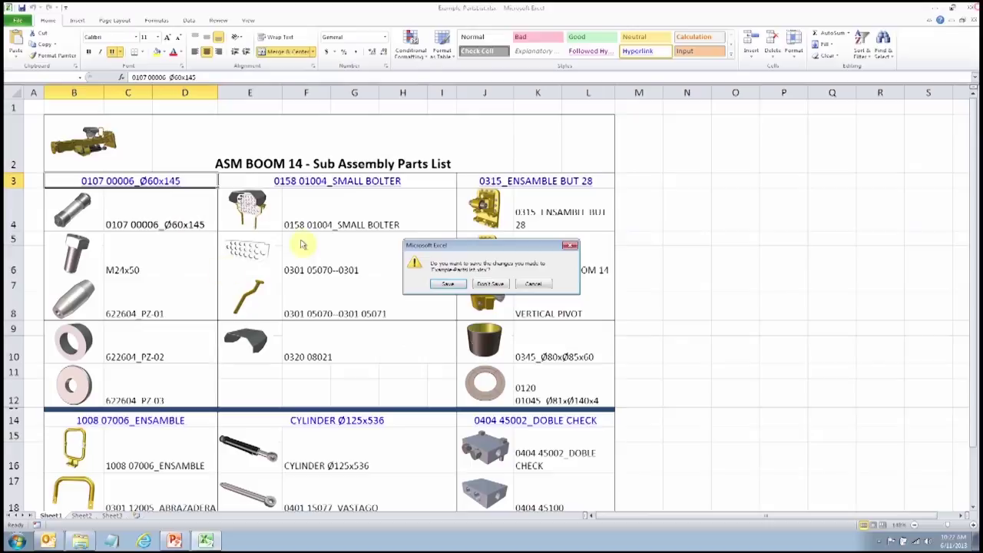
Step: Close the parts list without saving and open Instructions.docx from the 2_Deliverables folder
{"action": "left_click", "coordinate": [490, 283]}
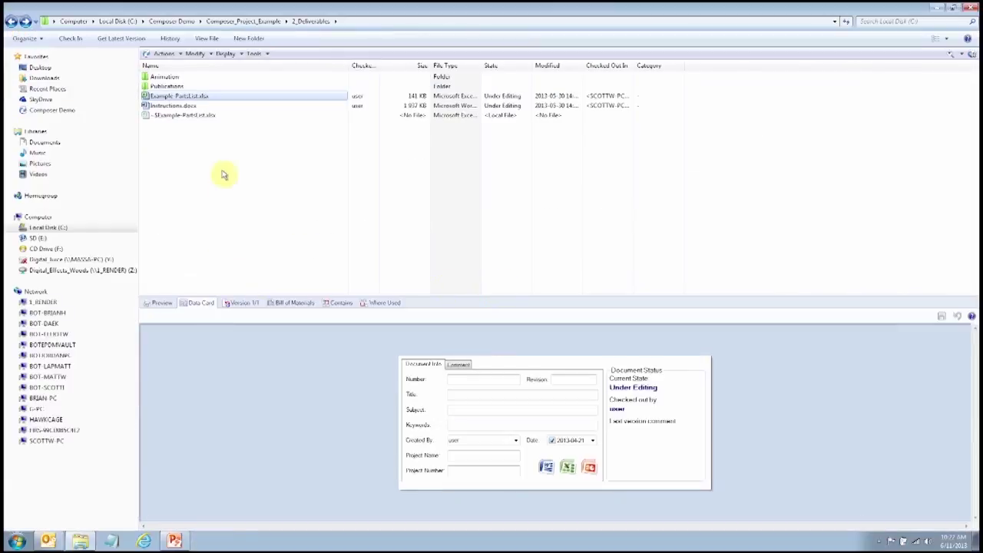
{"action": "double_click", "coordinate": [192, 108]}
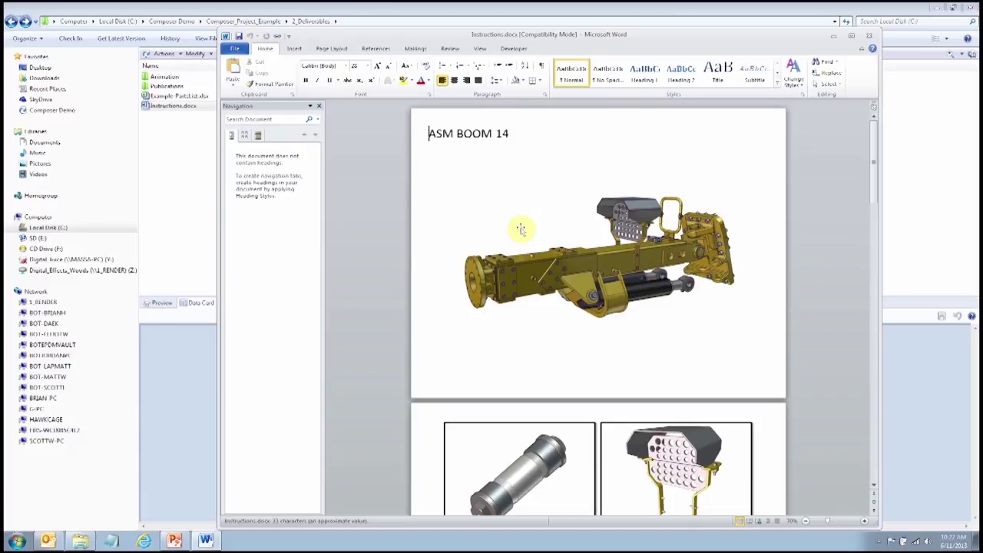
Step: Look through the boom assembly pictures in Instructions.docx in a maximized window, and close the document
{"action": "double_click", "coordinate": [735, 35]}
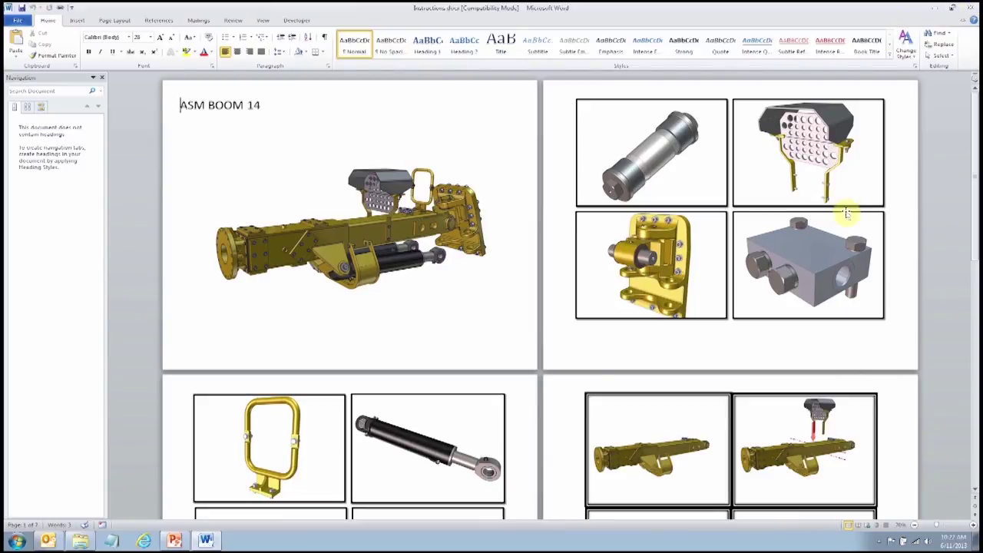
{"action": "scroll", "coordinate": [977, 261], "scroll_direction": "down", "scroll_amount": 4}
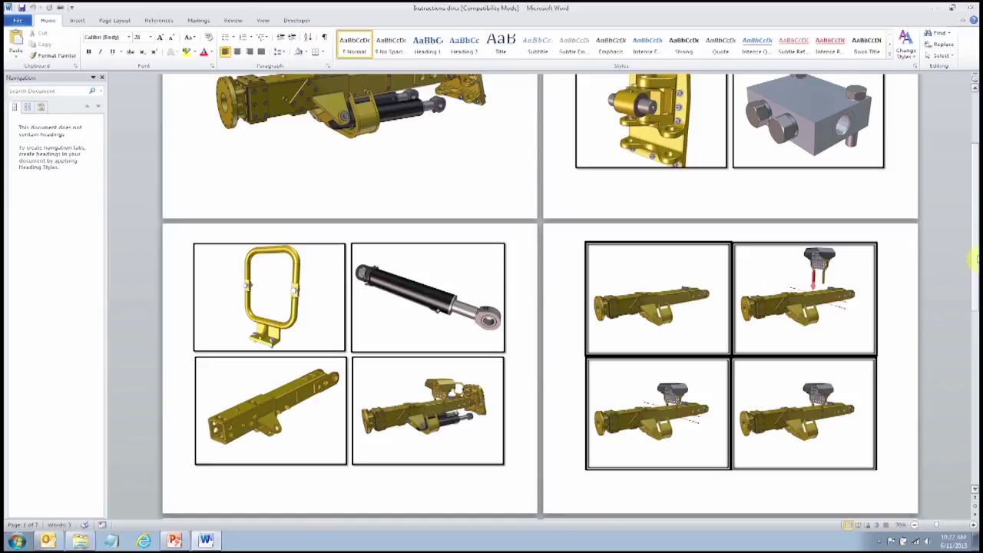
{"action": "scroll", "coordinate": [977, 261], "scroll_direction": "down", "scroll_amount": 6}
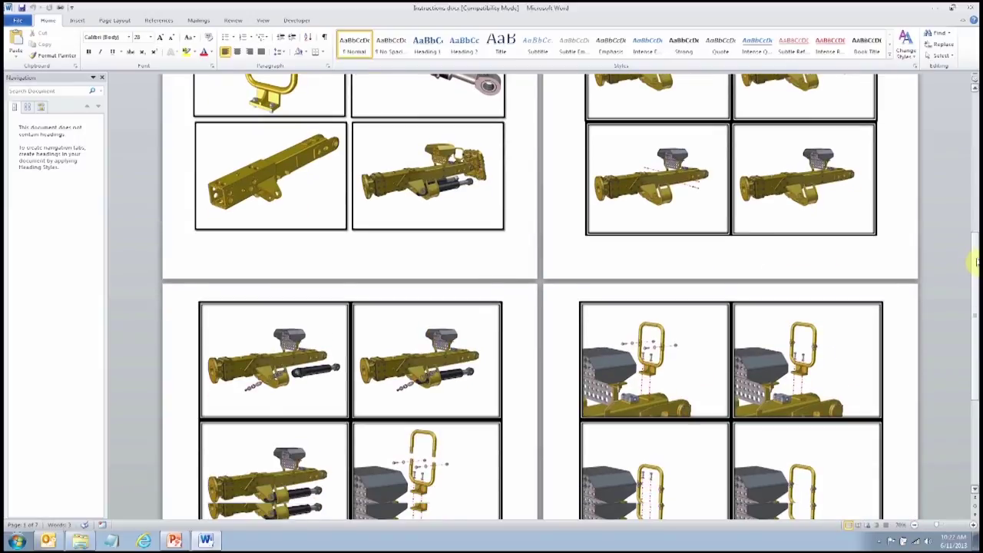
{"action": "scroll", "coordinate": [977, 261], "scroll_direction": "down", "scroll_amount": 1}
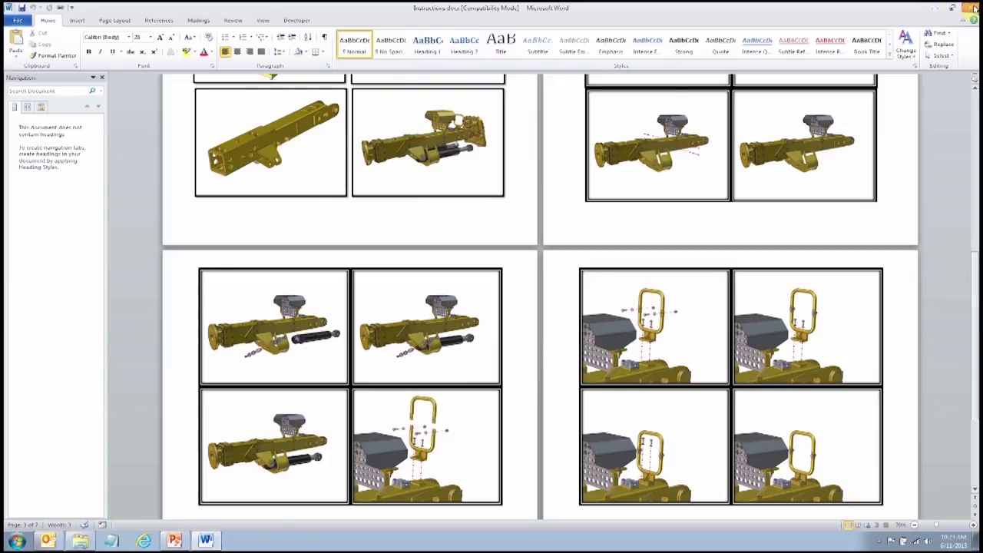
{"action": "left_click", "coordinate": [972, 8]}
{"action": "left_click", "coordinate": [264, 159]}
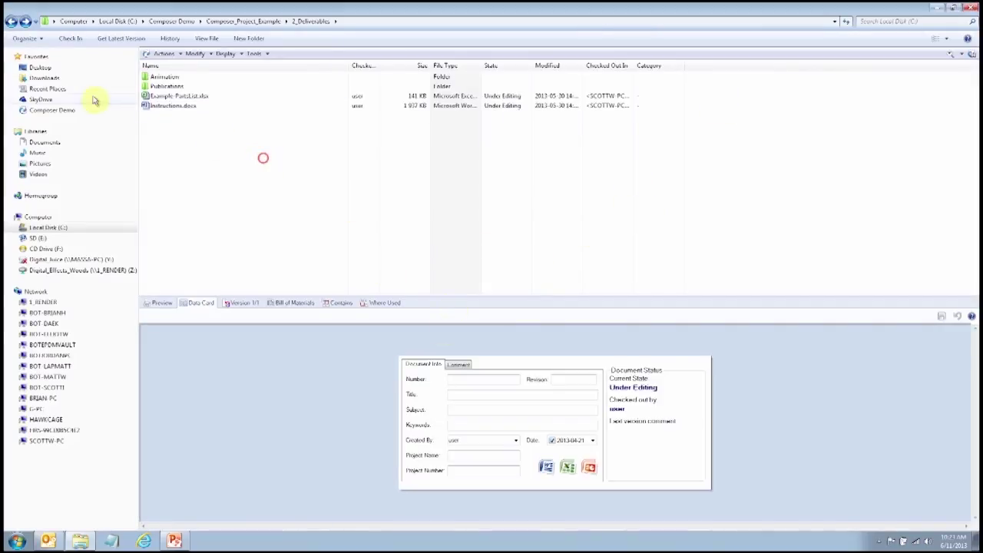
Step: Go to the x-Composer_Test-Folder in the Composer Demo vault and check the contents of its 1-Project and 2-Subs folders
{"action": "left_click", "coordinate": [12, 22]}
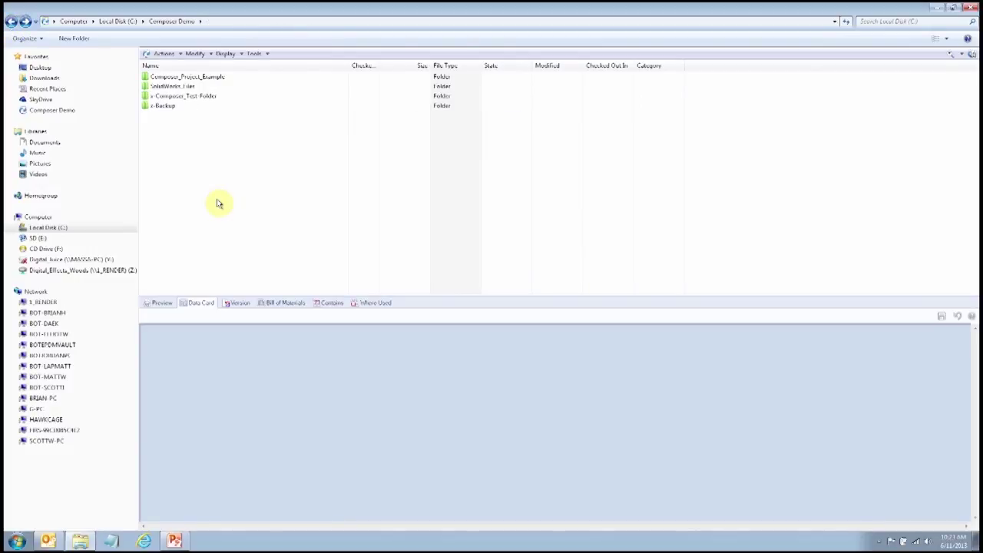
{"action": "double_click", "coordinate": [195, 97]}
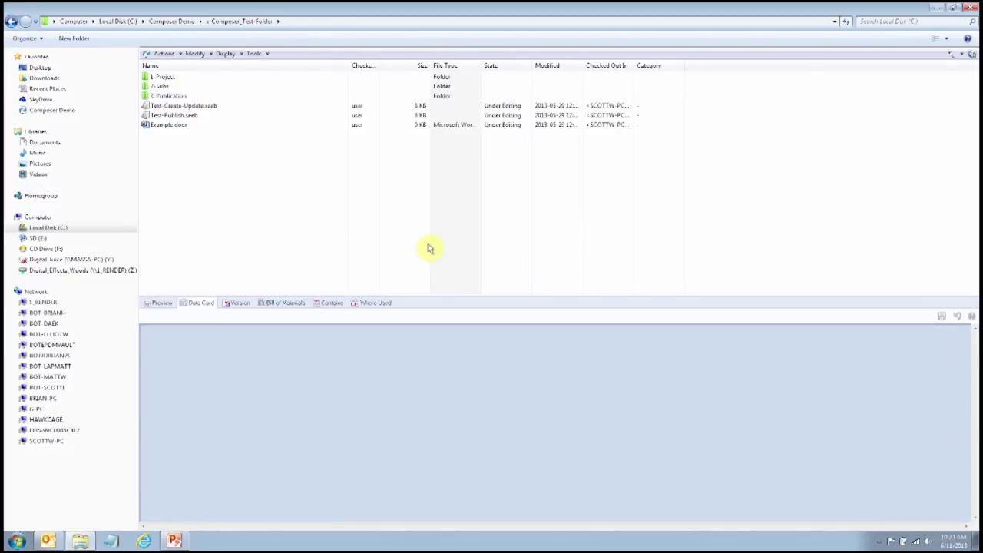
{"action": "double_click", "coordinate": [162, 76]}
{"action": "left_click", "coordinate": [11, 21]}
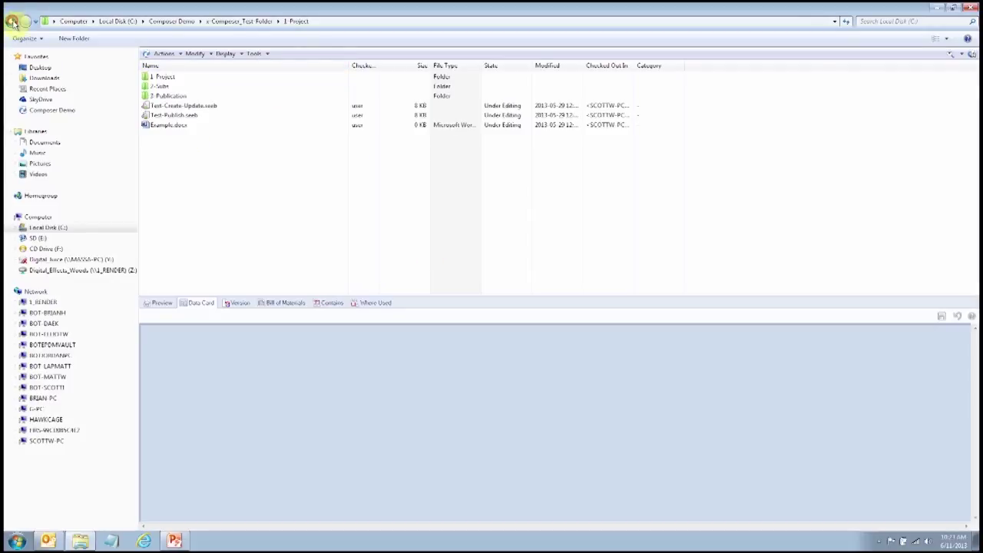
{"action": "double_click", "coordinate": [160, 88]}
{"action": "left_click", "coordinate": [10, 21]}
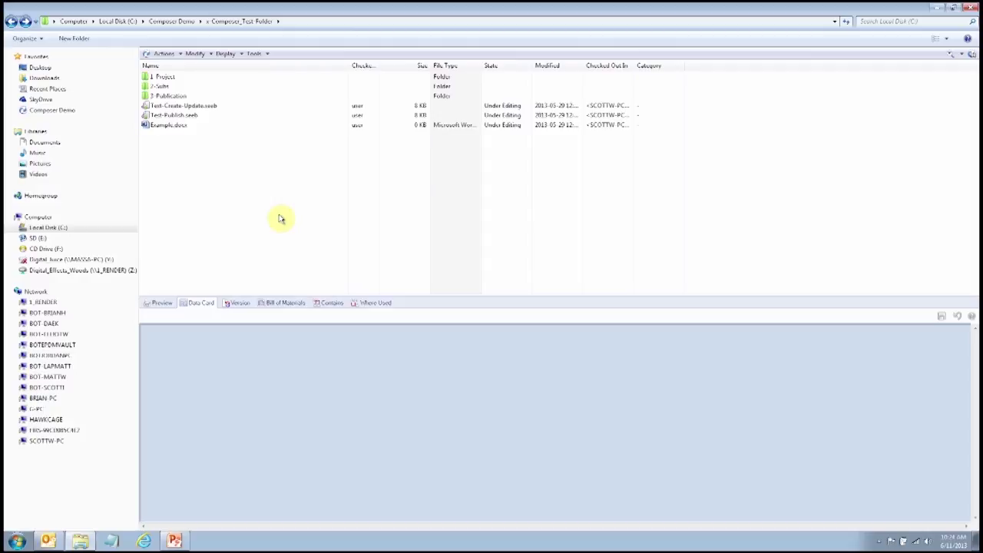
Step: Open Test-Create-Update.seeb in 3DVIA Enterprise Sync and browse to C:\Composer Demo\SolidWorks_Files\RESMIN-BOOM
{"action": "double_click", "coordinate": [198, 105]}
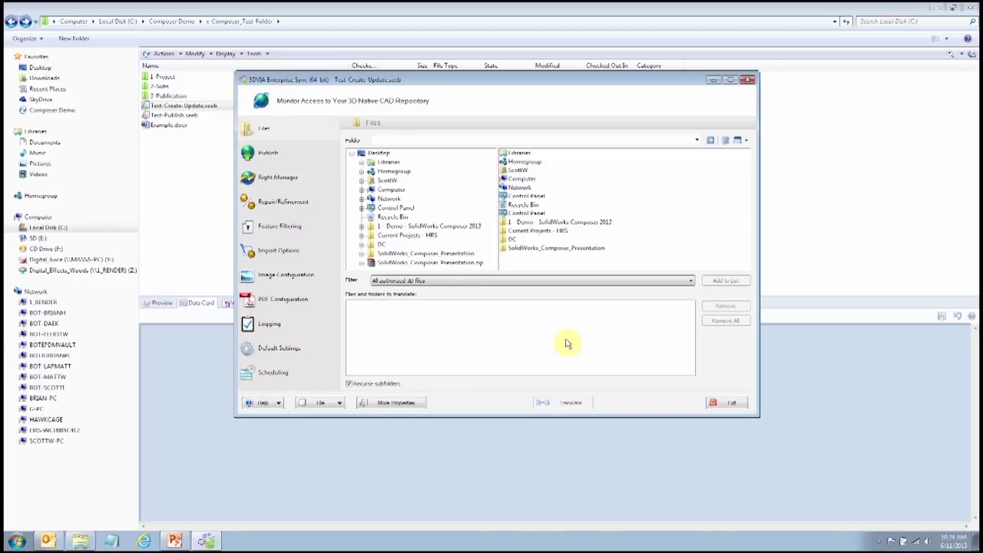
{"action": "left_click", "coordinate": [522, 178]}
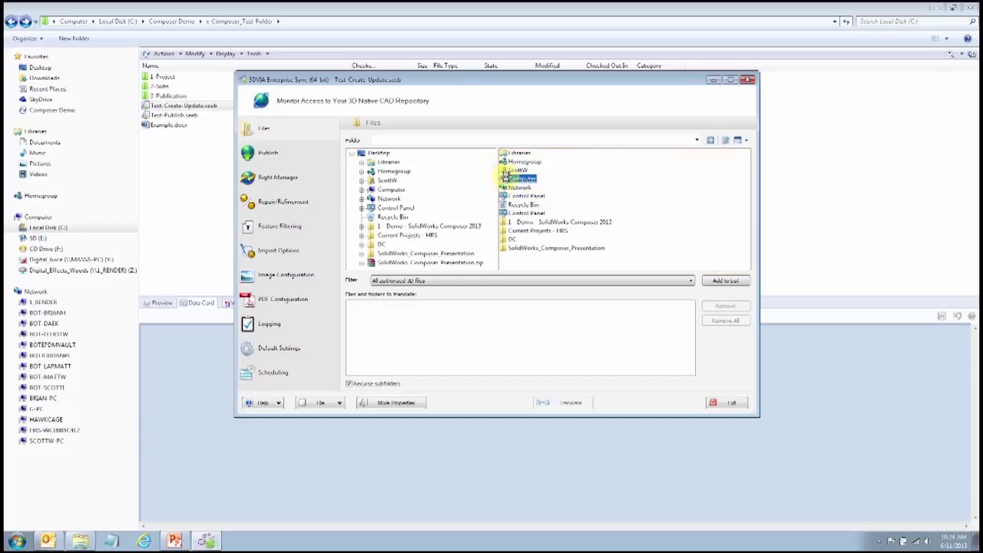
{"action": "double_click", "coordinate": [513, 178]}
{"action": "double_click", "coordinate": [513, 158]}
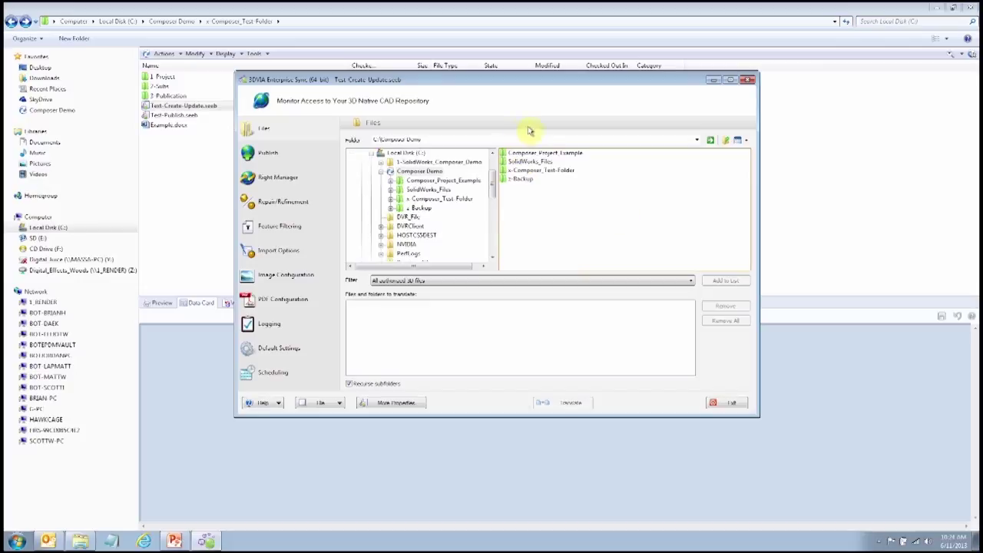
{"action": "double_click", "coordinate": [530, 161]}
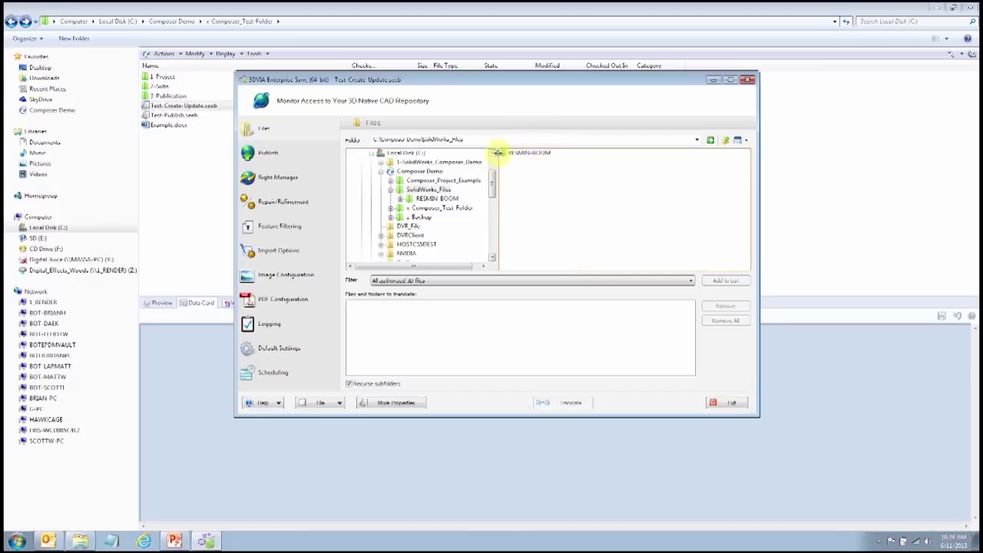
{"action": "double_click", "coordinate": [526, 153]}
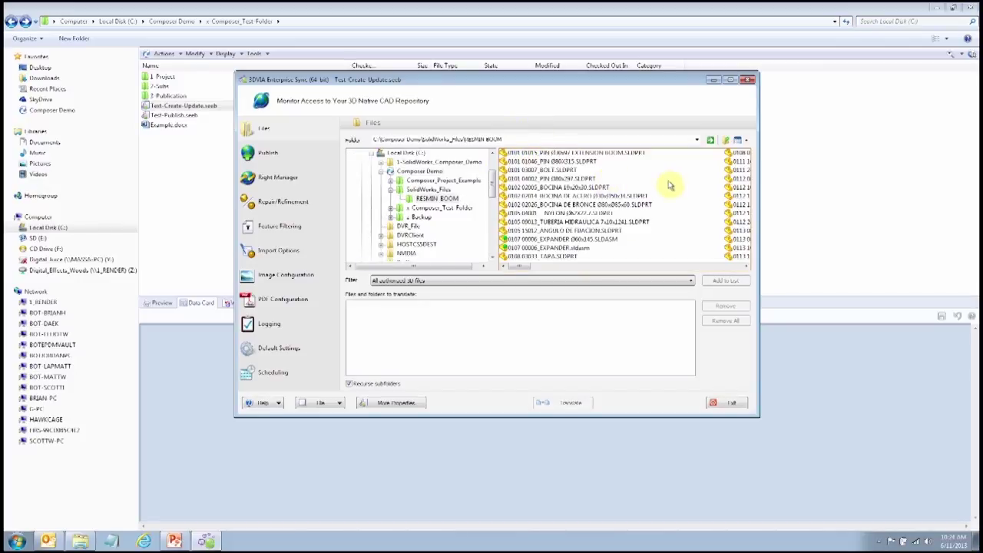
Step: Add the seven sub-assemblies from 100-0315_ENSAMBLE.sldasm to 700-45002_CHECK-VALVE.sldasm to the files to translate
{"action": "scroll", "coordinate": [681, 187], "scroll_direction": "down", "scroll_amount": 5}
{"action": "left_click", "coordinate": [584, 213]}
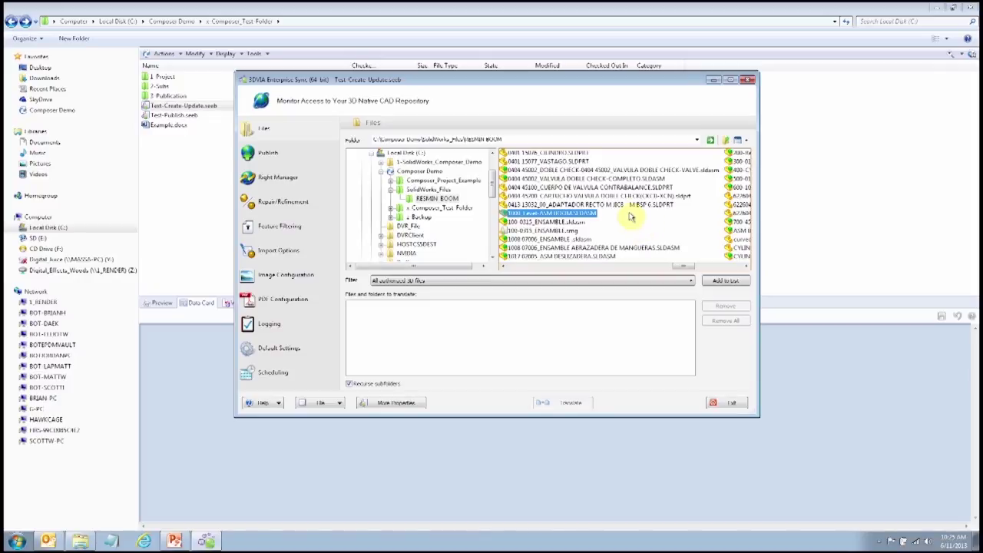
{"action": "left_click_drag", "start_coordinate": [587, 238], "coordinate": [503, 303]}
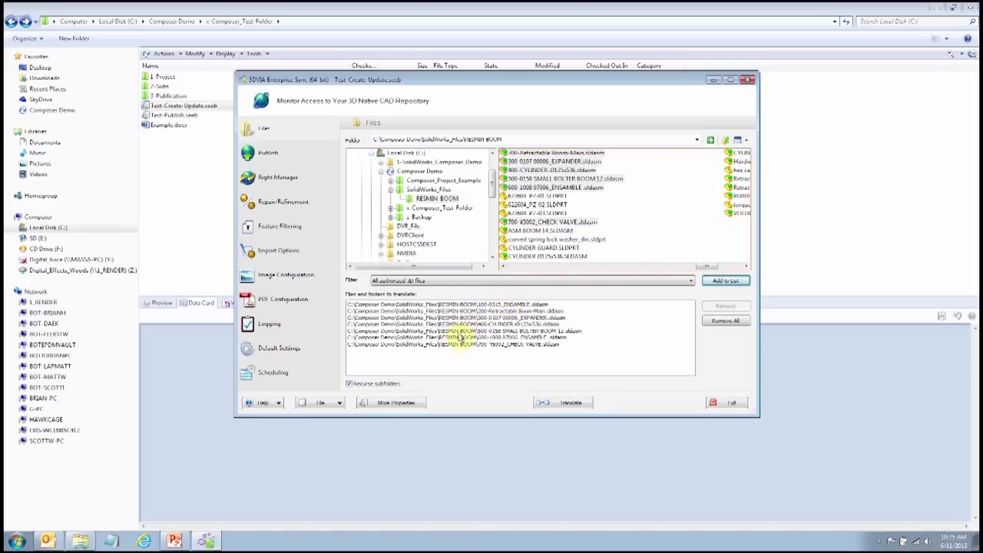
Step: Set the publishing options to save all output files in C:\Composer Demo\x-Composer_Test-Folder\2-Subs
{"action": "left_click", "coordinate": [267, 156]}
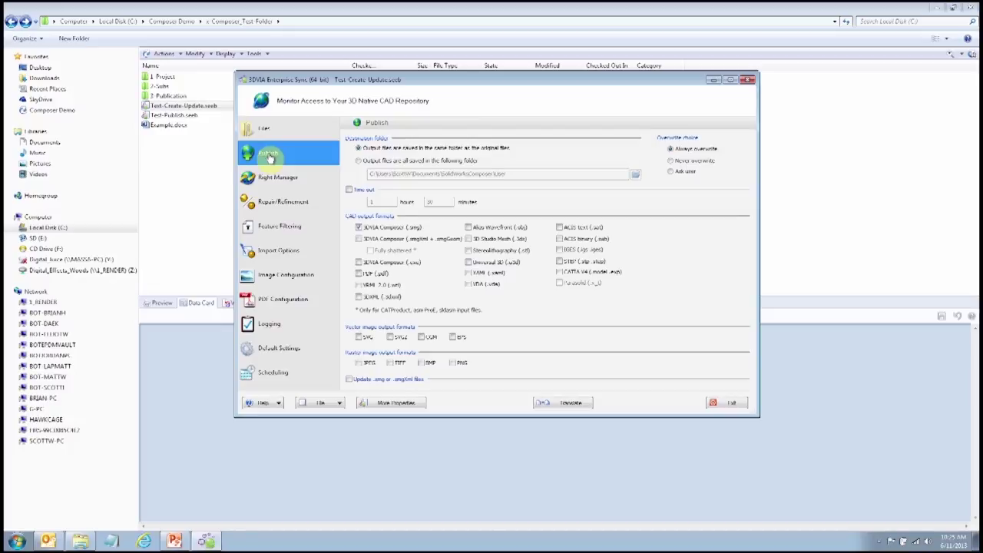
{"action": "left_click", "coordinate": [375, 161]}
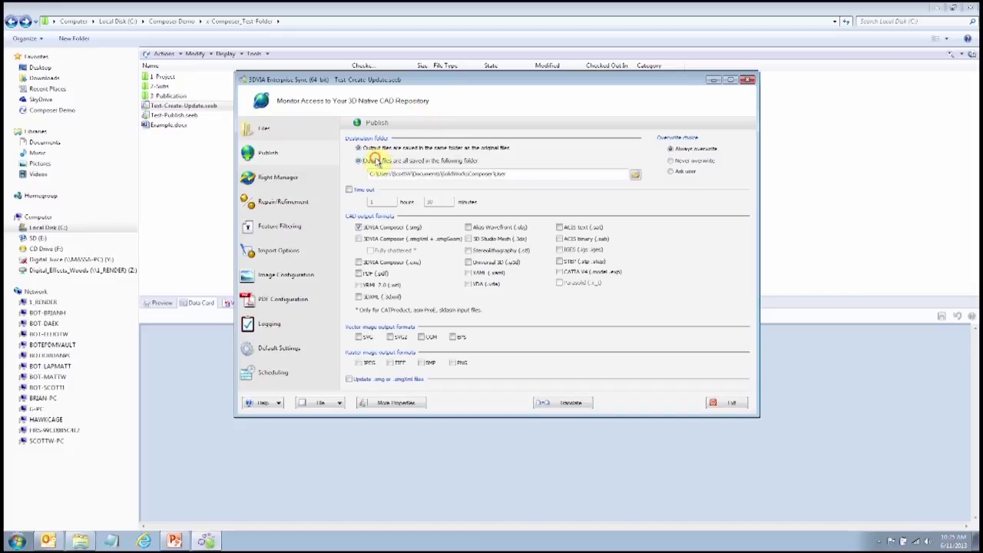
{"action": "left_click", "coordinate": [635, 176]}
{"action": "left_click_drag", "start_coordinate": [581, 243], "coordinate": [421, 207]}
{"action": "left_click", "coordinate": [421, 206]}
{"action": "left_click", "coordinate": [422, 217]}
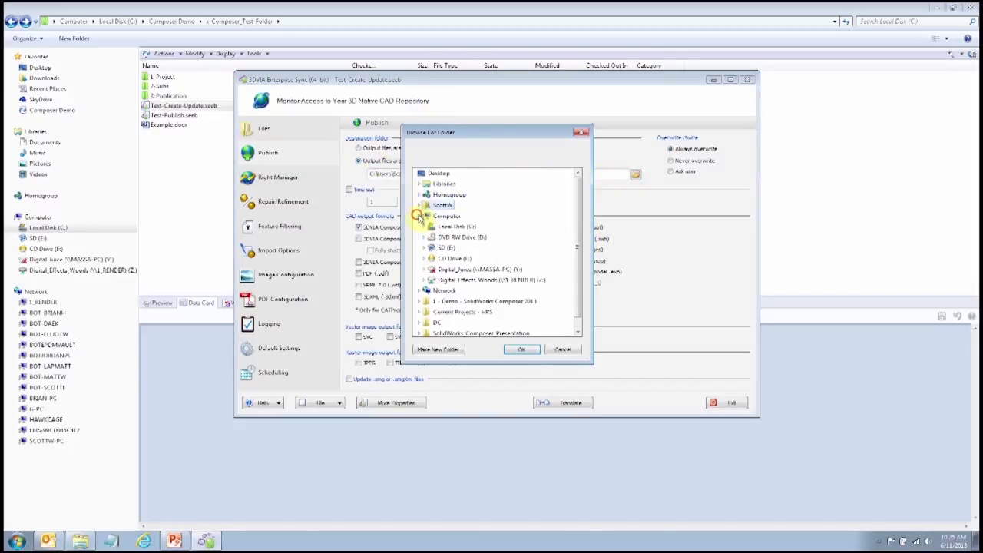
{"action": "left_click", "coordinate": [421, 227]}
{"action": "left_click", "coordinate": [428, 194]}
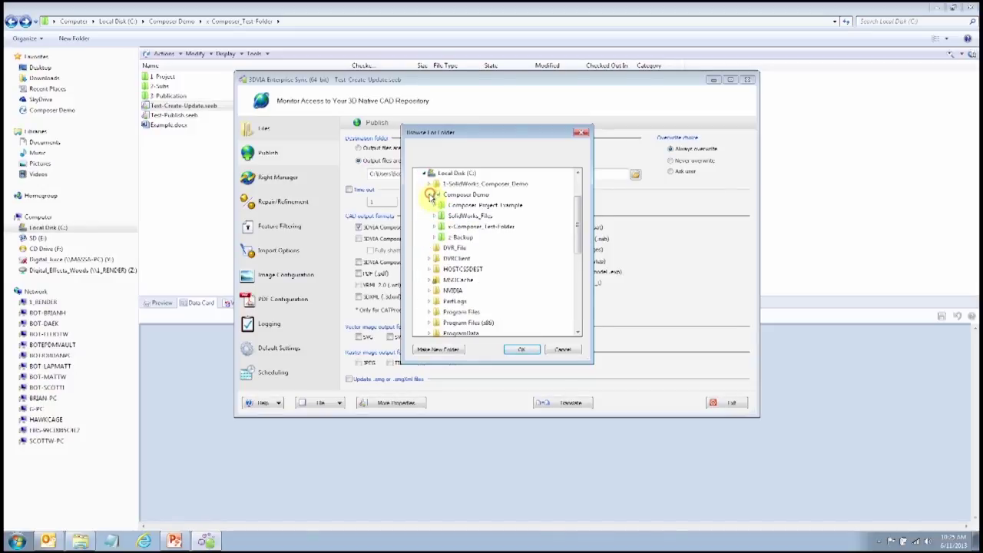
{"action": "left_click", "coordinate": [434, 227]}
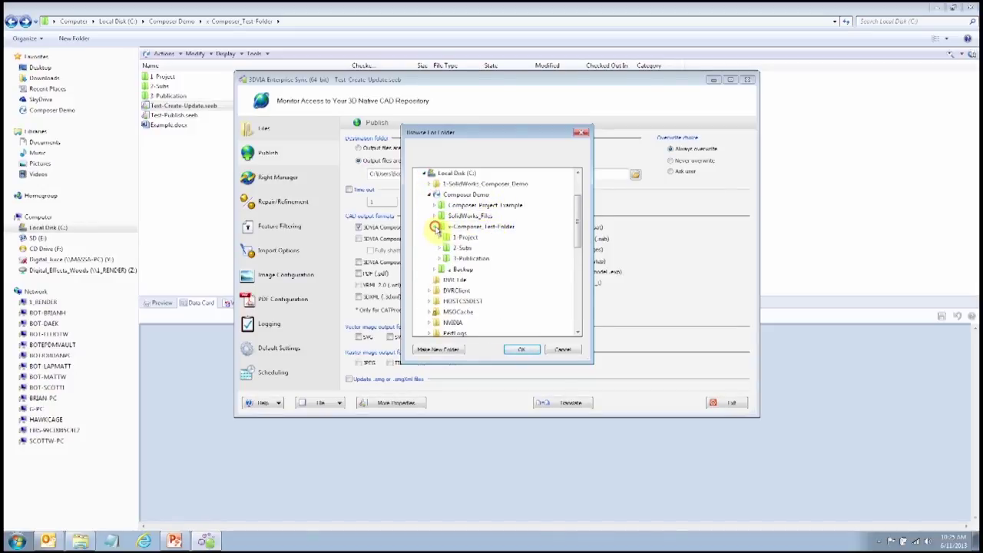
{"action": "left_click", "coordinate": [465, 248]}
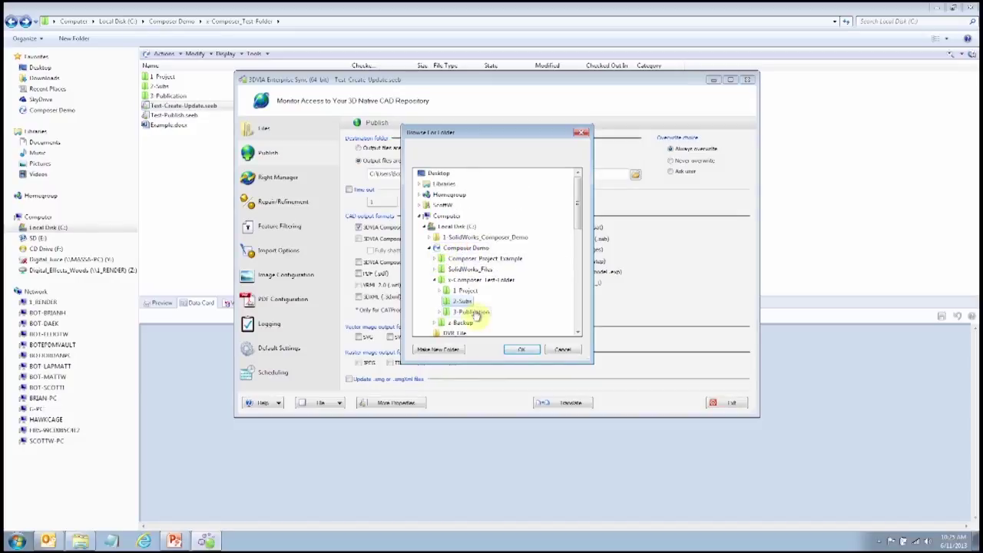
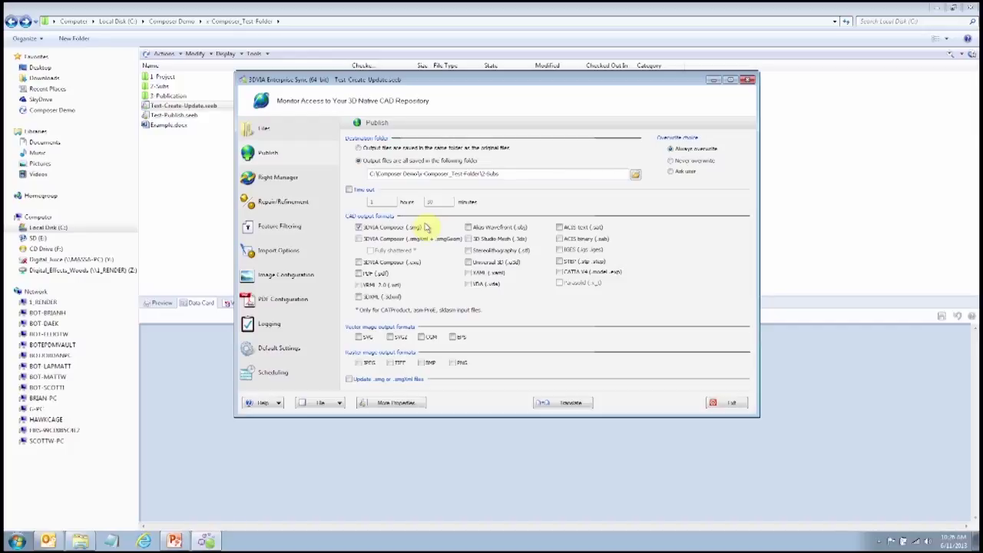
Step: Make 3DVIA Composer (.smgXml + .smgGeom) the only CAD output format and enable updating of .smg or .smgXml files
{"action": "left_click", "coordinate": [359, 239]}
{"action": "left_click", "coordinate": [358, 227]}
{"action": "left_click", "coordinate": [353, 381]}
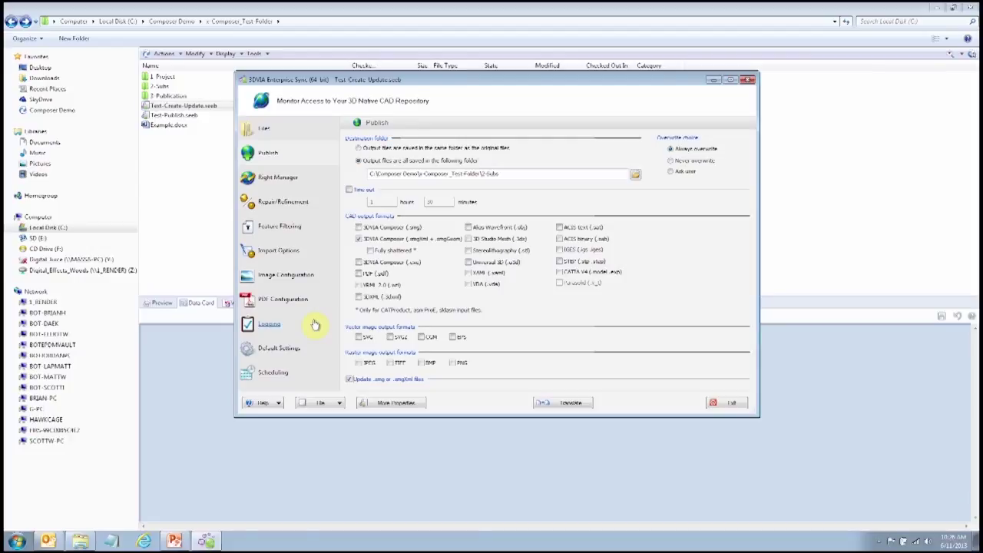
Step: Save the batch as aTest-Create-Update.seeb, translate the listed sub-assemblies and close Enterprise Sync
{"action": "left_click", "coordinate": [320, 402]}
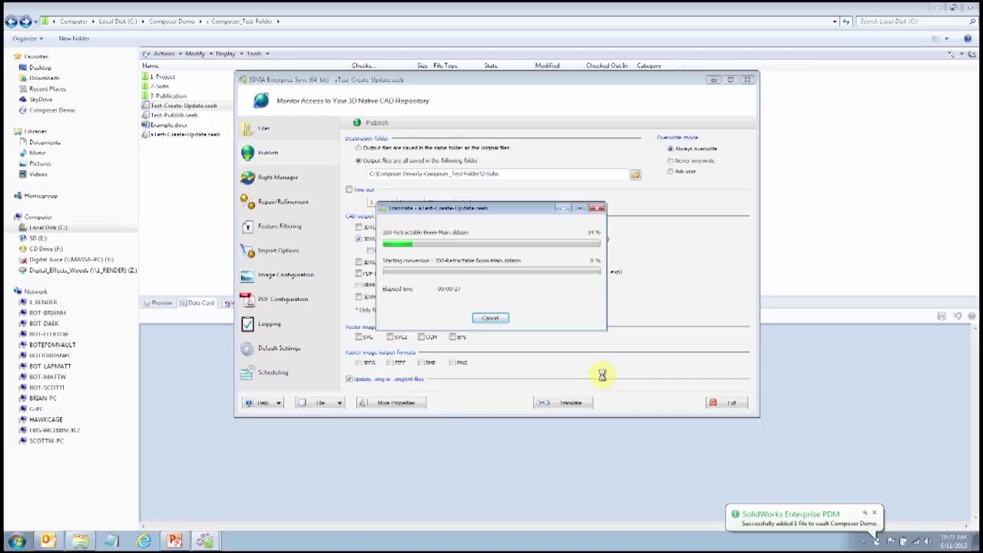
{"action": "left_click", "coordinate": [421, 319]}
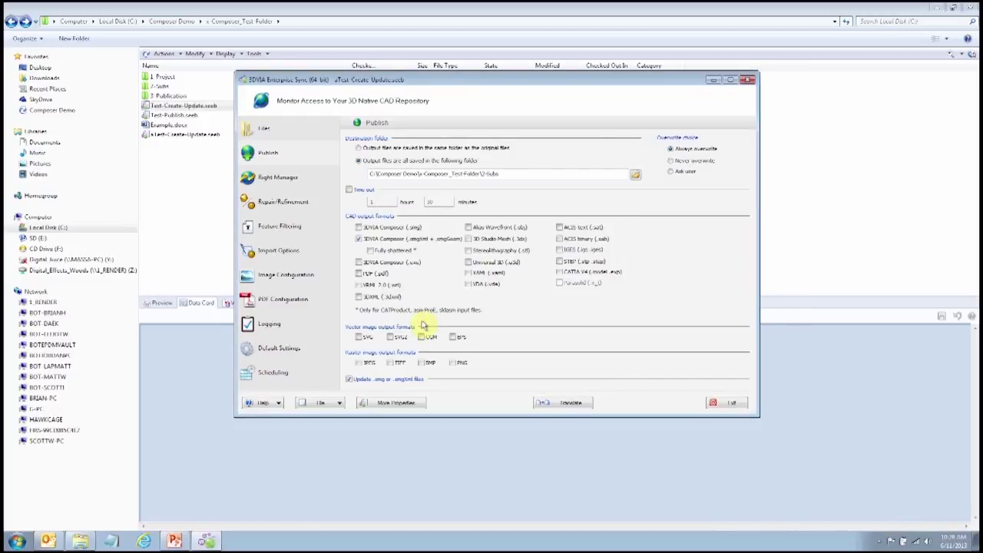
{"action": "left_click", "coordinate": [748, 80]}
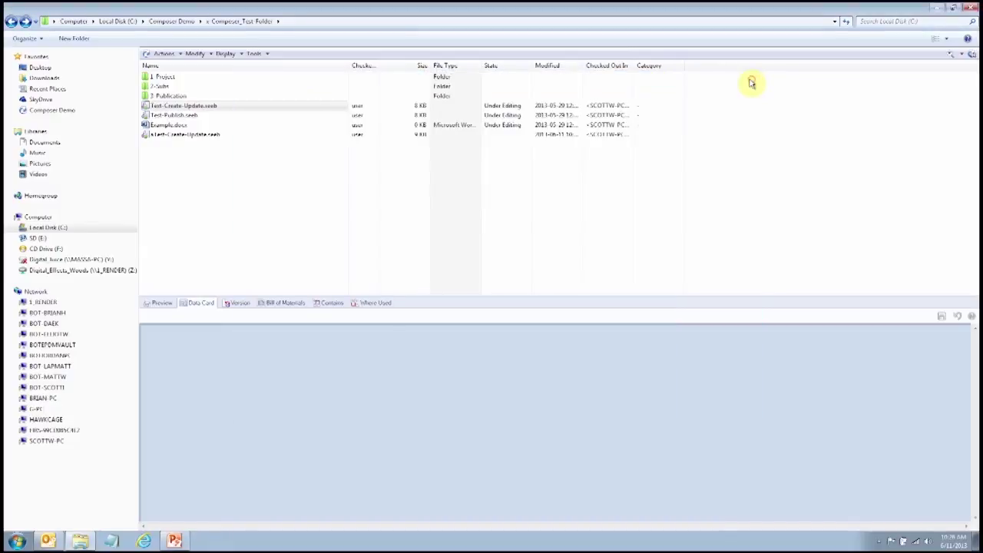
Step: Open 100-0315_ENSAMBLE.smgXml from the 2-Subs folder in Composer and change its render mode to shaded with edge outlines
{"action": "double_click", "coordinate": [198, 86]}
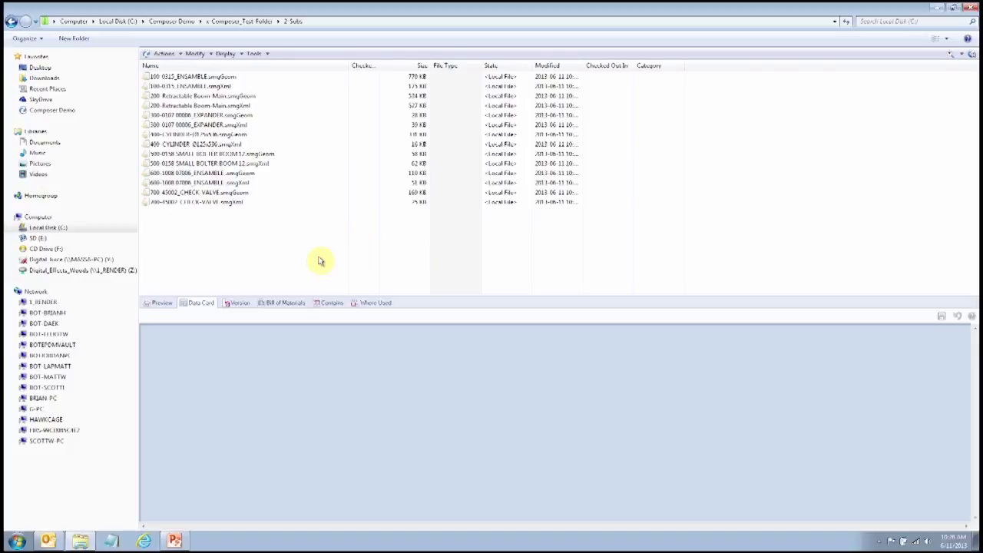
{"action": "double_click", "coordinate": [191, 89]}
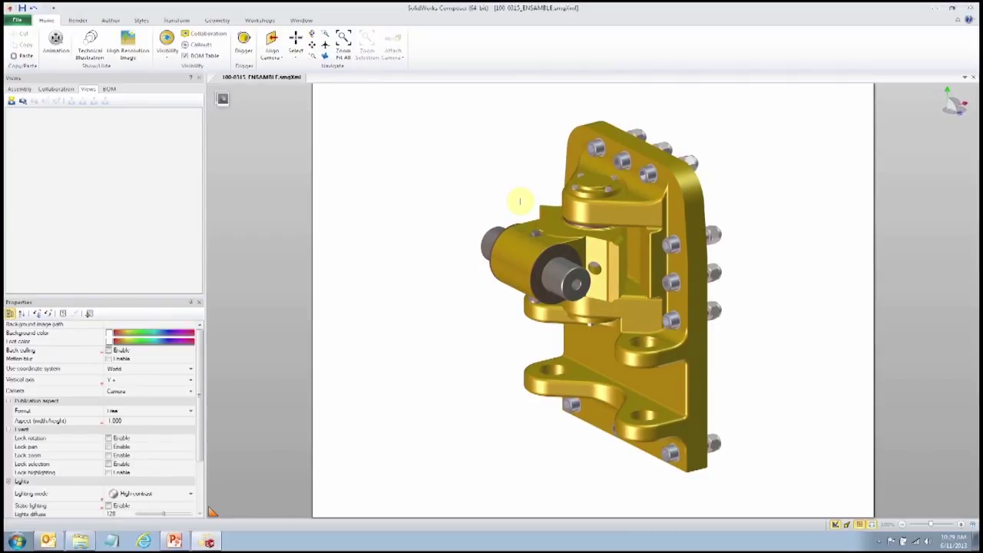
{"action": "left_click", "coordinate": [77, 20]}
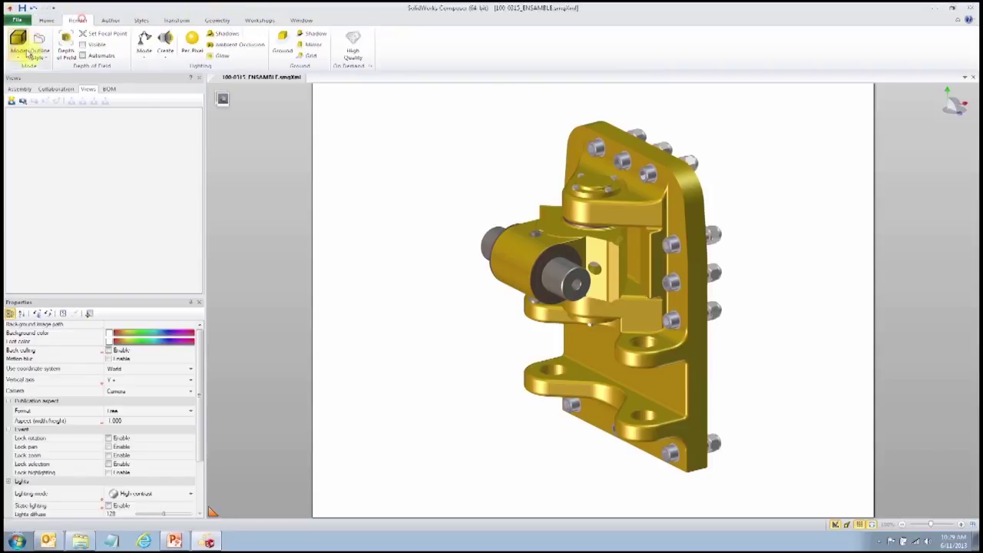
{"action": "left_click", "coordinate": [28, 52]}
{"action": "left_click", "coordinate": [30, 90]}
Step: Switch the camera to perspective and inspect the 100-0315_ENSAMBLE model from another angle and up close
{"action": "left_click_drag", "start_coordinate": [422, 285], "coordinate": [454, 278]}
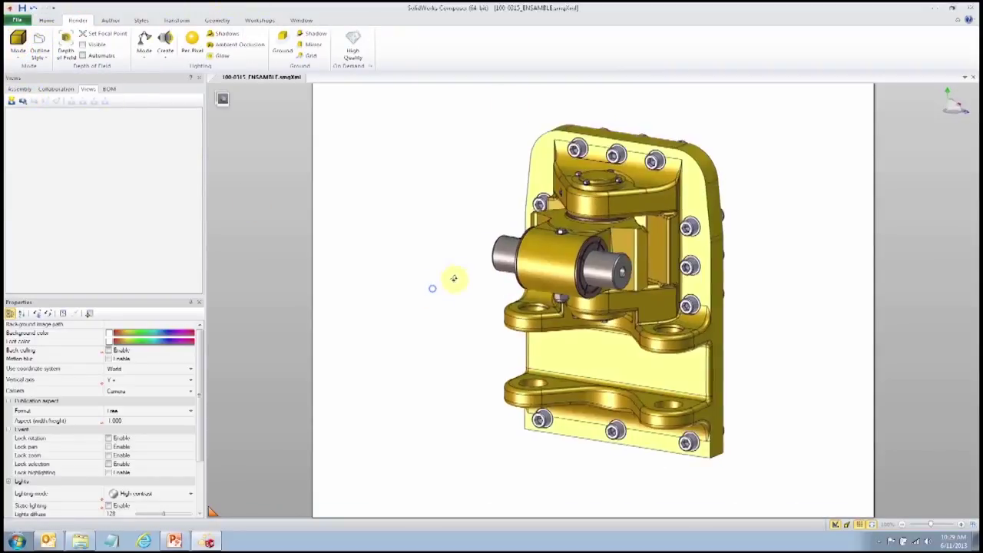
{"action": "left_click", "coordinate": [847, 524]}
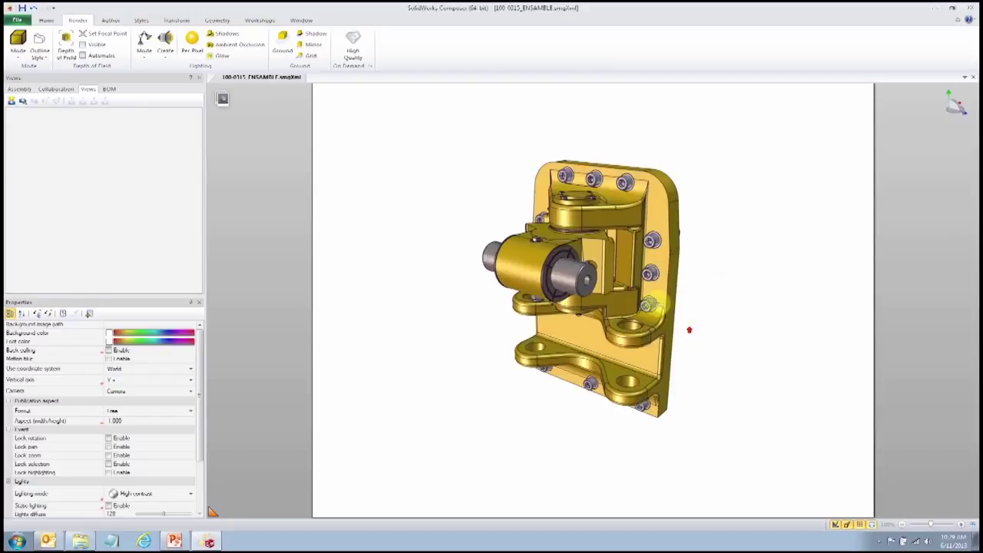
{"action": "scroll", "coordinate": [650, 307], "scroll_direction": "up", "scroll_amount": 4}
{"action": "scroll", "coordinate": [650, 308], "scroll_direction": "down", "scroll_amount": 1}
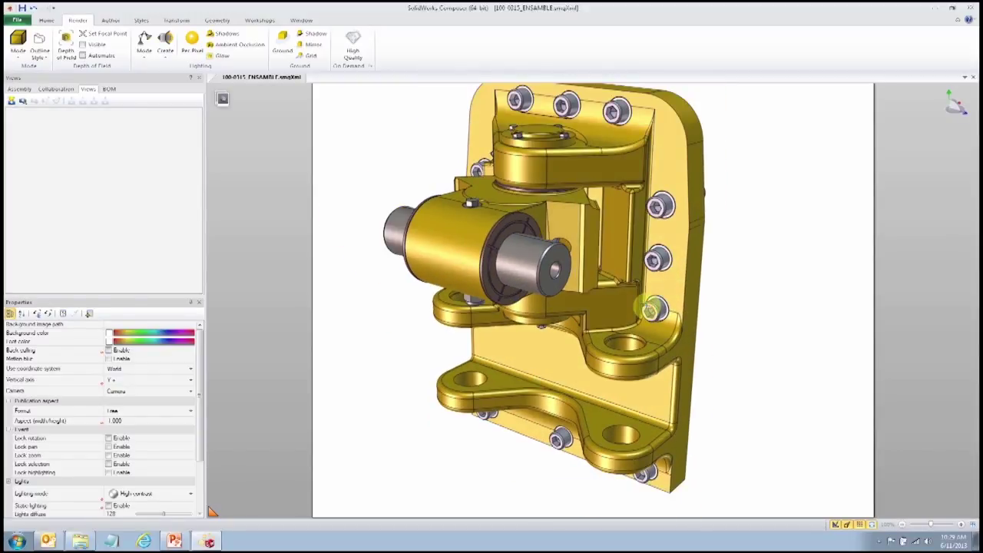
{"action": "right_click_drag", "start_coordinate": [649, 309], "coordinate": [681, 321]}
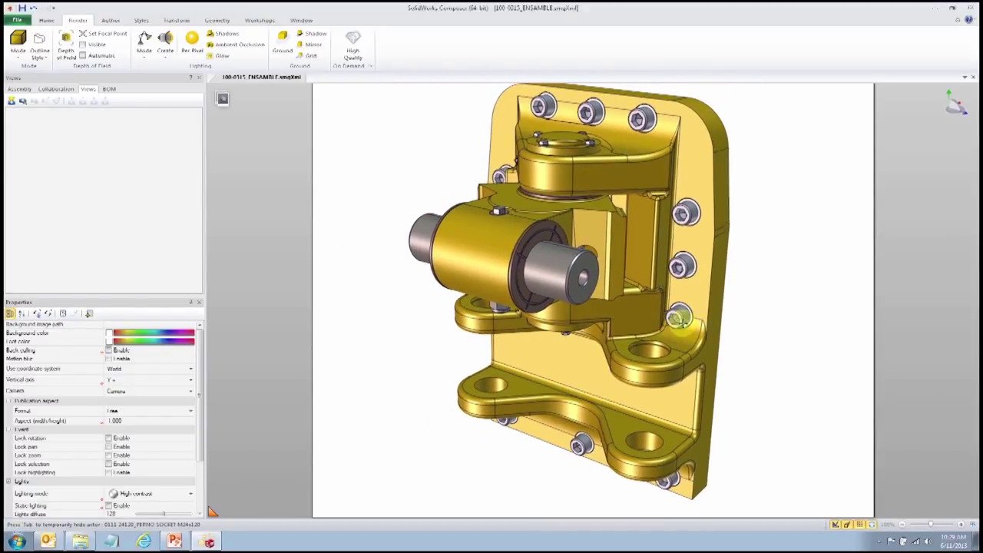
{"action": "scroll", "coordinate": [681, 323], "scroll_direction": "down", "scroll_amount": 3}
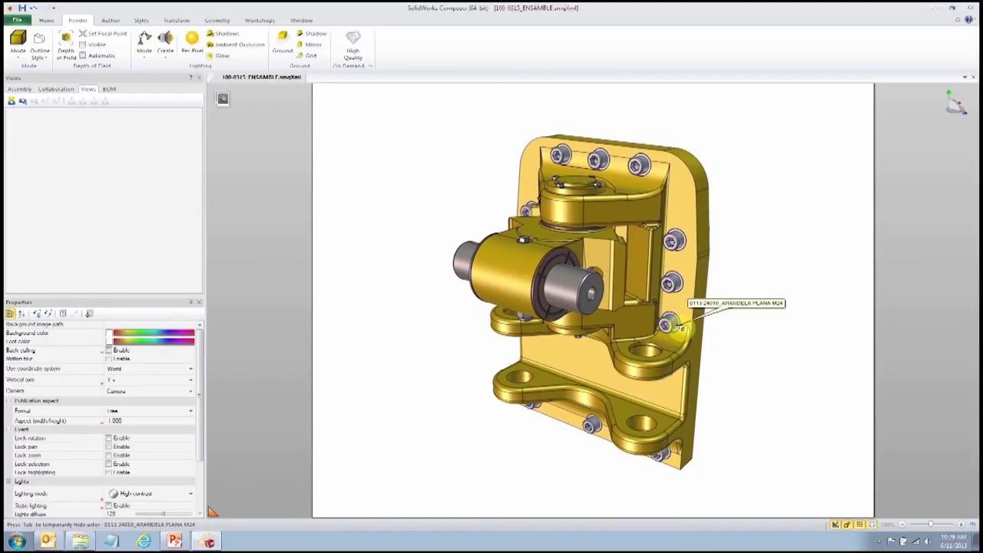
Step: Save the current state of the full assembly as a new view and isolate the protruding 0101 01046_PIN Ø80X315 pin
{"action": "left_click", "coordinate": [11, 101]}
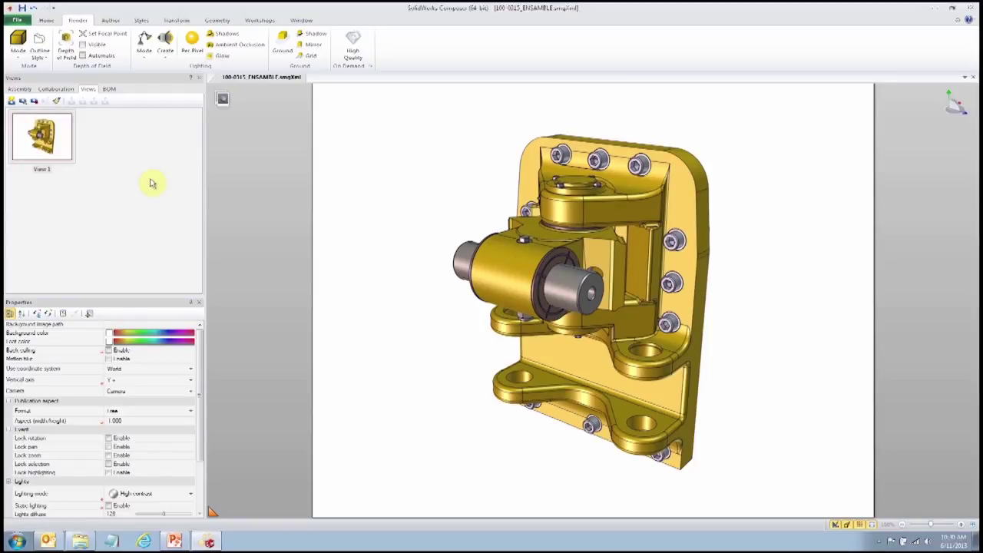
{"action": "right_click", "coordinate": [569, 294]}
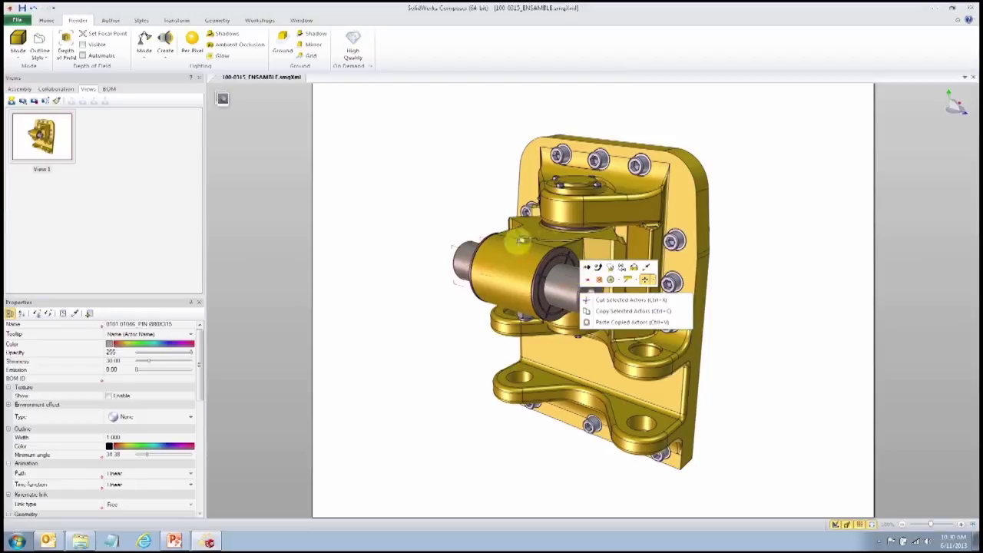
{"action": "left_click", "coordinate": [617, 266]}
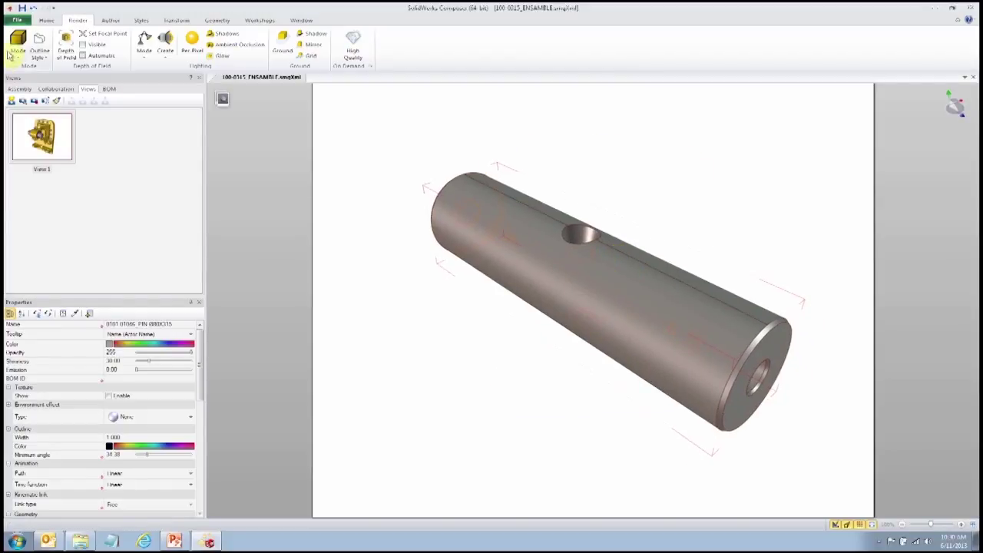
Step: Locate the isolated pin in the assembly tree and copy its actor name
{"action": "left_click", "coordinate": [22, 88]}
{"action": "left_click", "coordinate": [417, 136]}
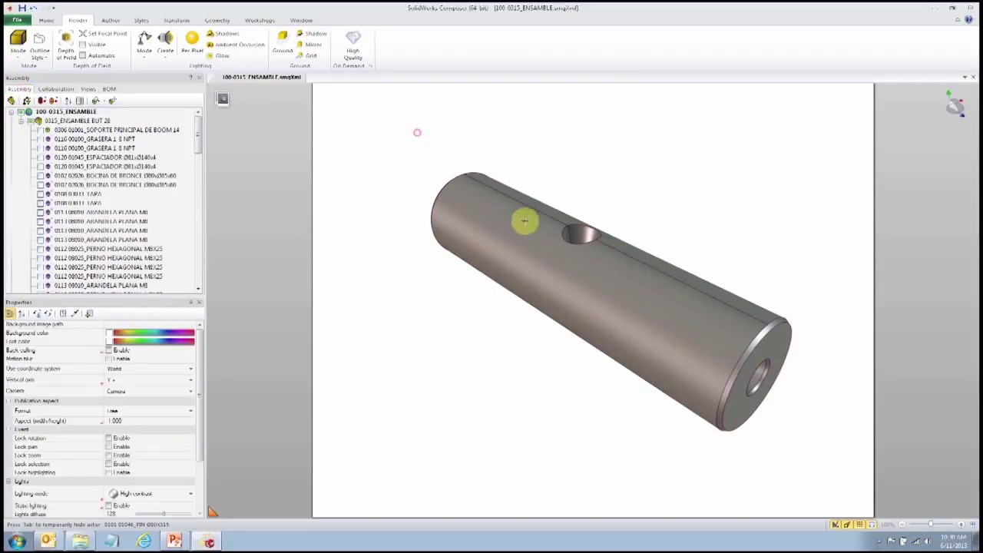
{"action": "left_click", "coordinate": [524, 218]}
{"action": "scroll", "coordinate": [197, 253], "scroll_direction": "down", "scroll_amount": 2}
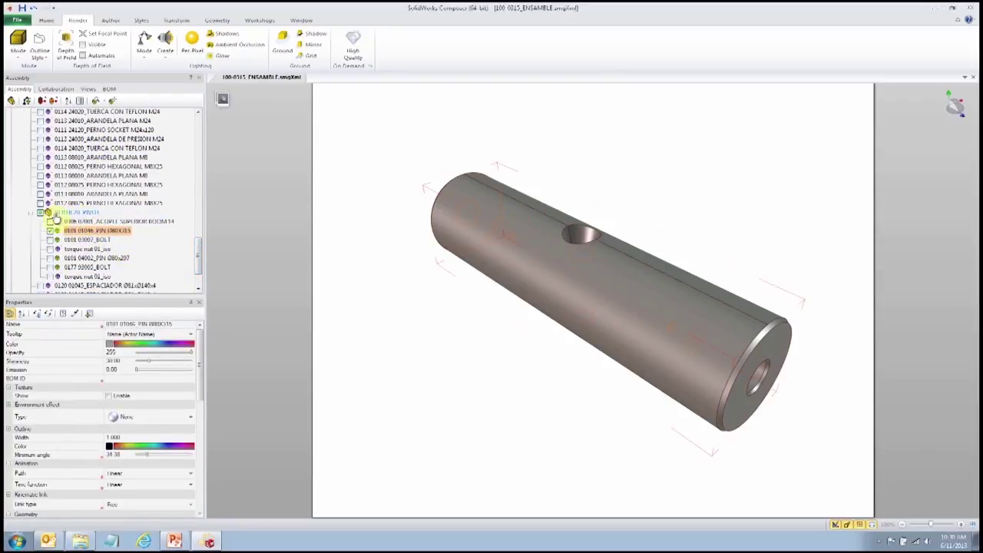
{"action": "left_click", "coordinate": [119, 232]}
{"action": "key", "text": "Escape"}
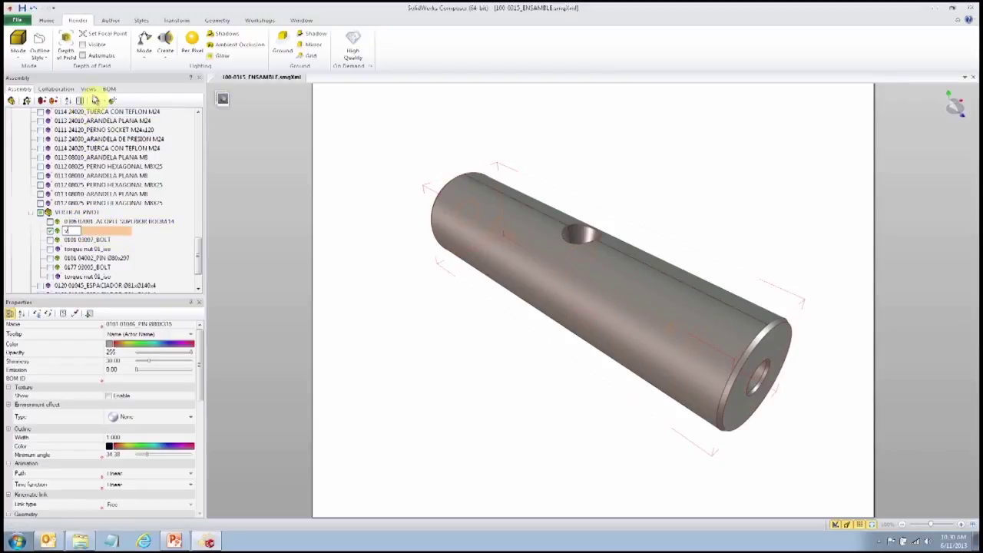
Step: Create a view of the isolated pin and name it 0101 01046_PIN Ø80X315
{"action": "left_click", "coordinate": [89, 89]}
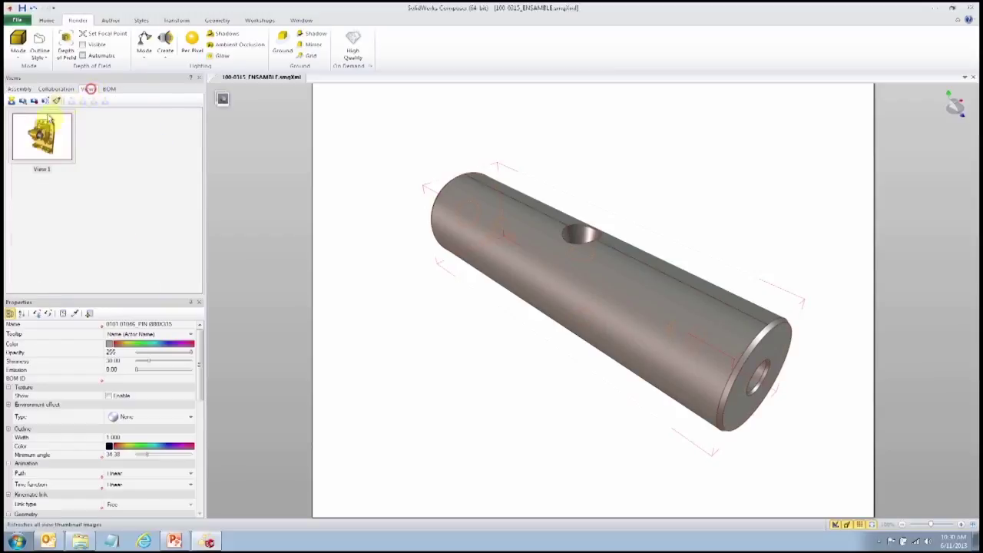
{"action": "left_click", "coordinate": [11, 101]}
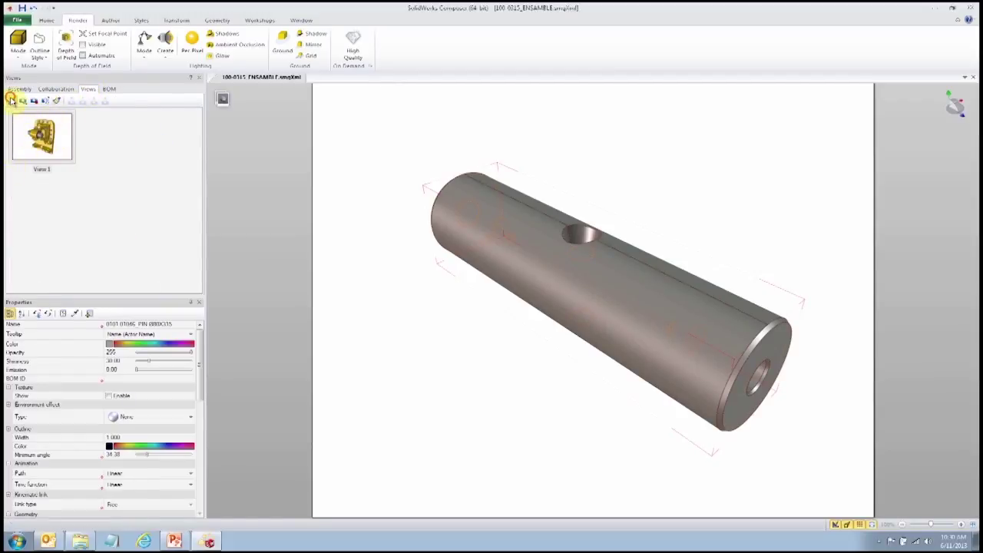
{"action": "left_click", "coordinate": [115, 170]}
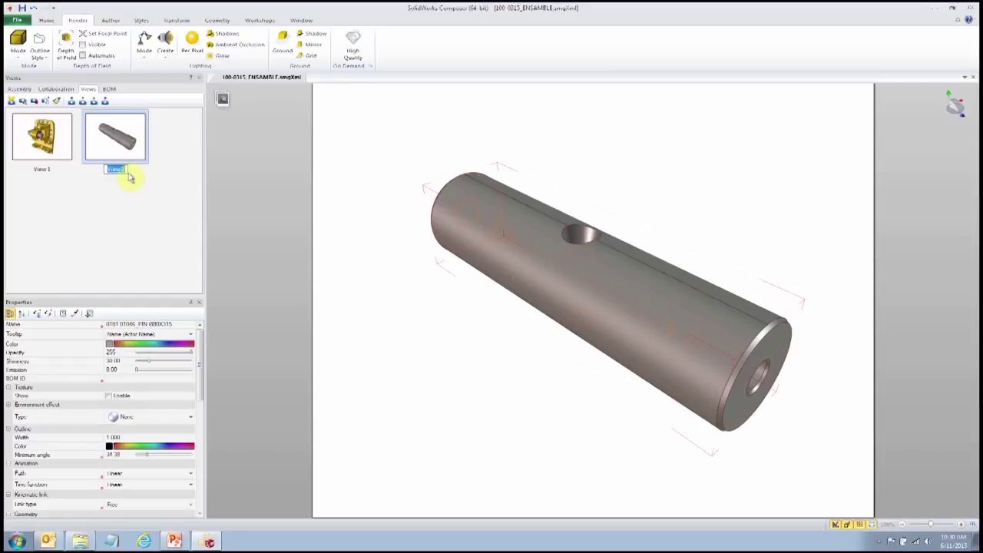
{"action": "type", "text": "0101 01046_PIN 080X315"}
{"action": "left_click", "coordinate": [128, 208]}
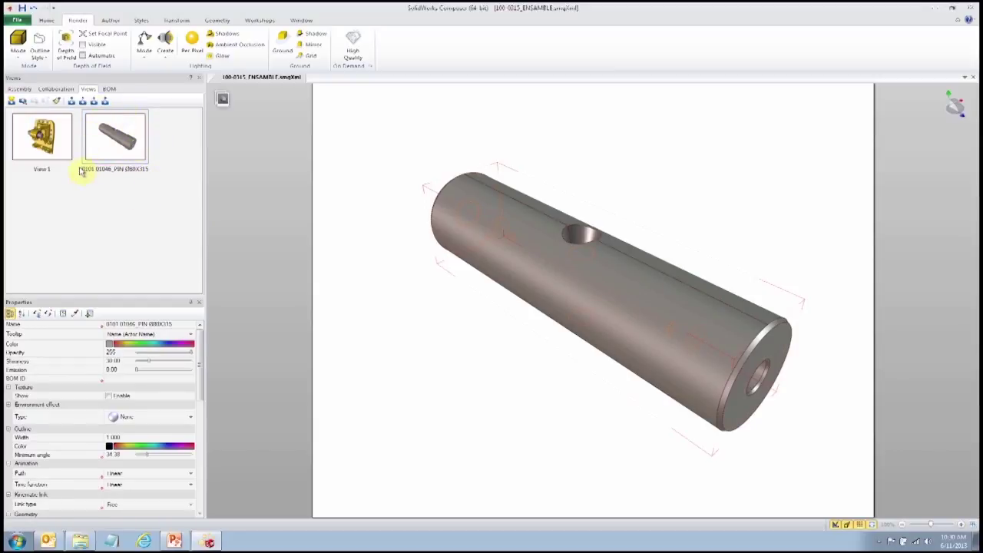
Step: Starting from View 1, isolate the main support plate and save it as a view named 0306 01001_SOPORTE PRINCIPAL DE BOOM 14
{"action": "left_click", "coordinate": [46, 145]}
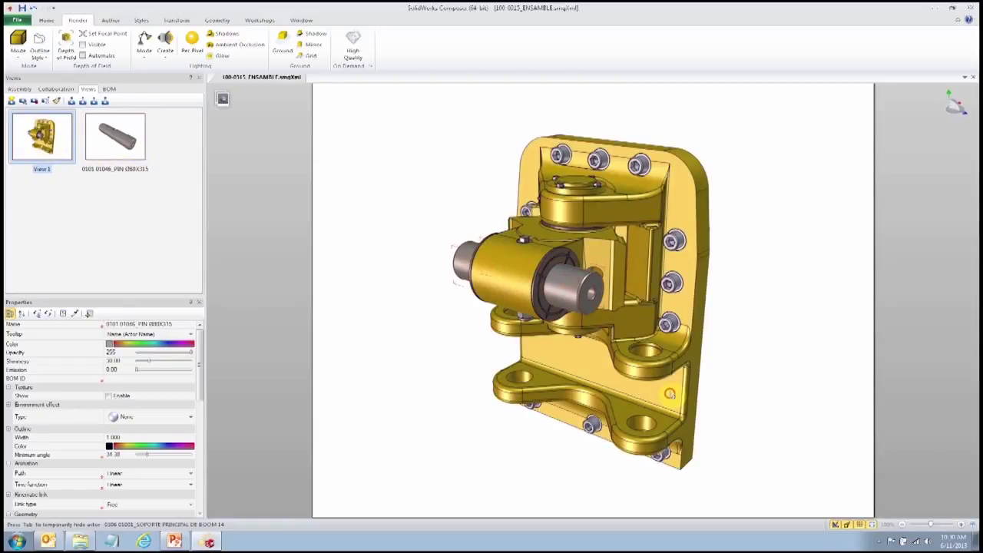
{"action": "left_click", "coordinate": [670, 393]}
{"action": "right_click", "coordinate": [779, 274]}
{"action": "left_click", "coordinate": [799, 264]}
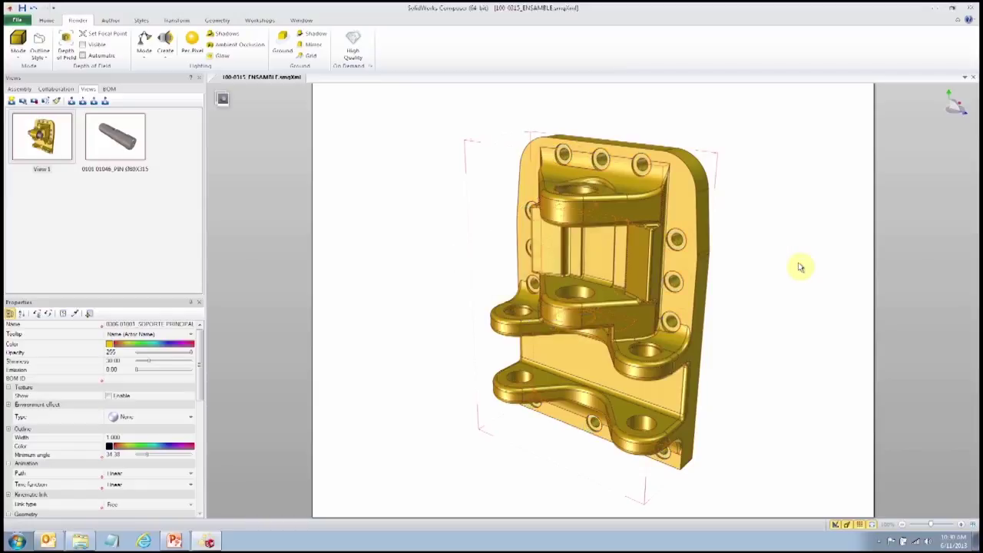
{"action": "key", "text": "ctrl+w"}
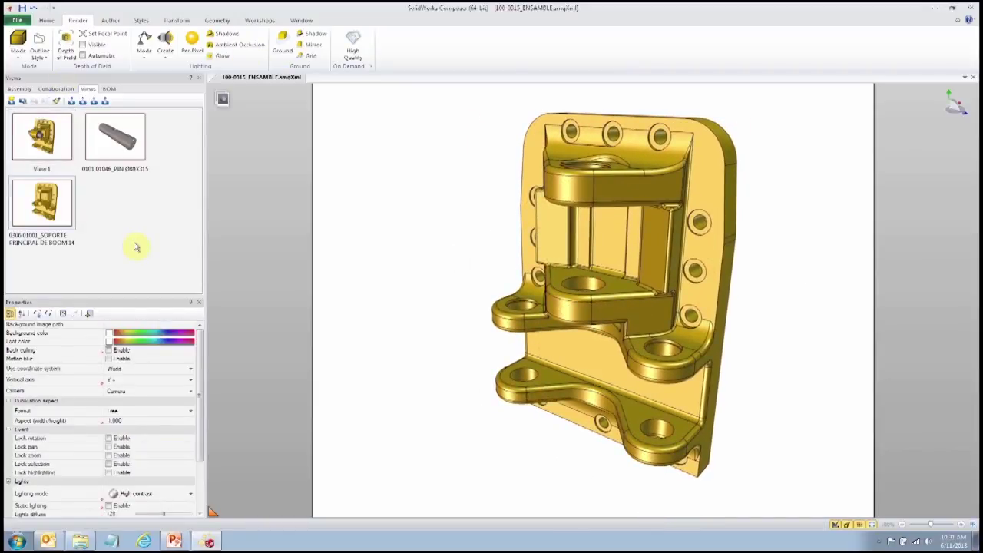
Step: Recall the saved full-assembly and pin views, and close Composer
{"action": "left_click", "coordinate": [37, 140]}
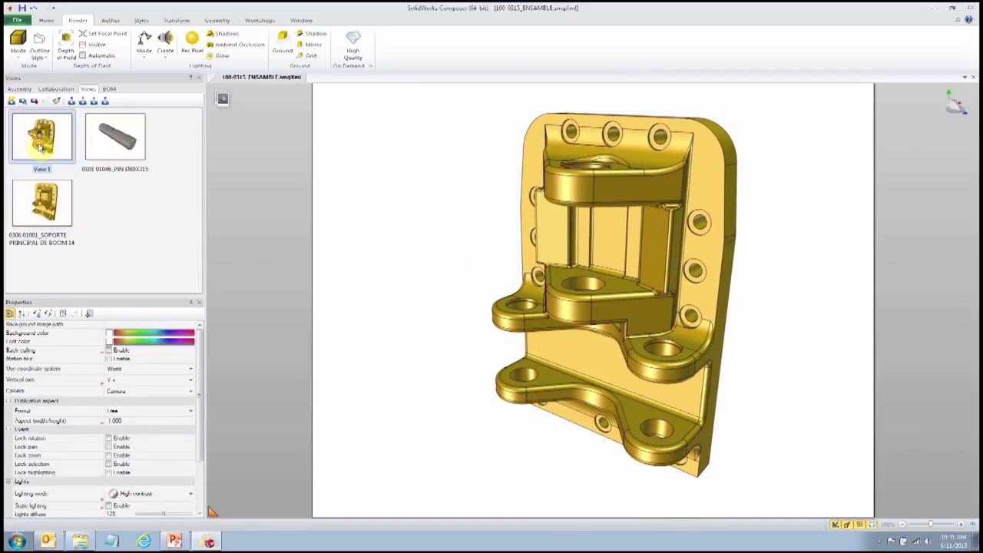
{"action": "left_click", "coordinate": [132, 154]}
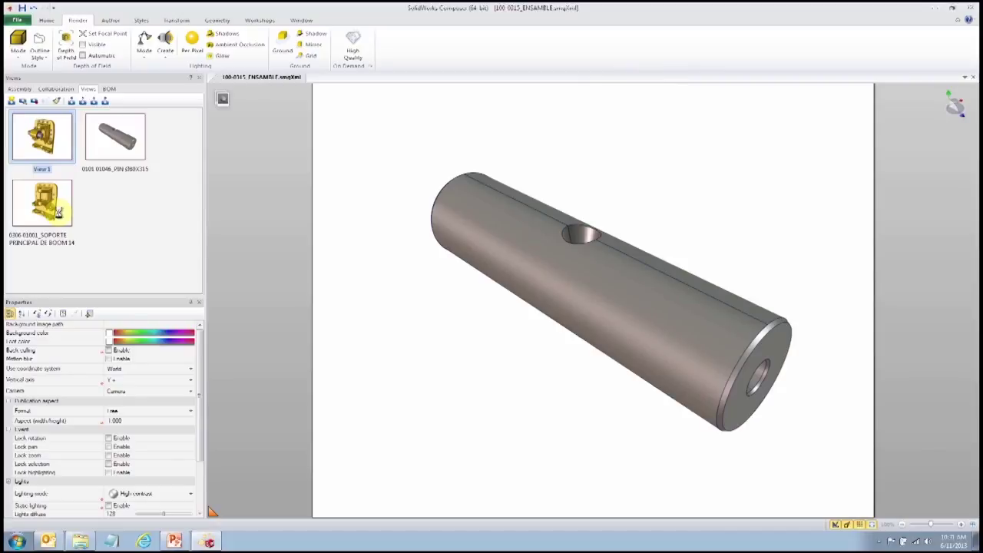
{"action": "left_click", "coordinate": [971, 7]}
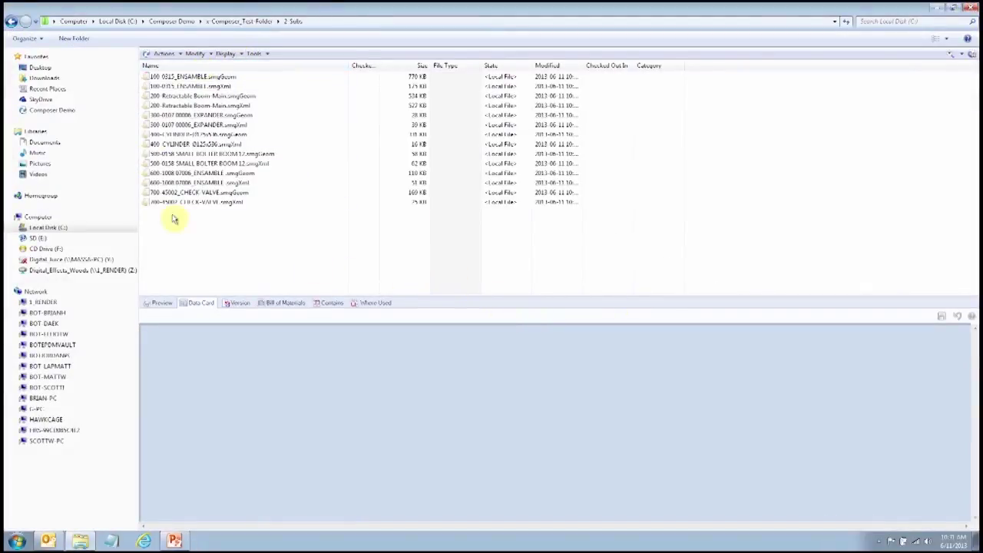
Step: Check the 1-Project folder of x-Composer_Test-Folder in the vault, and start a new project in SolidWorks Composer
{"action": "left_click", "coordinate": [10, 21]}
{"action": "double_click", "coordinate": [175, 77]}
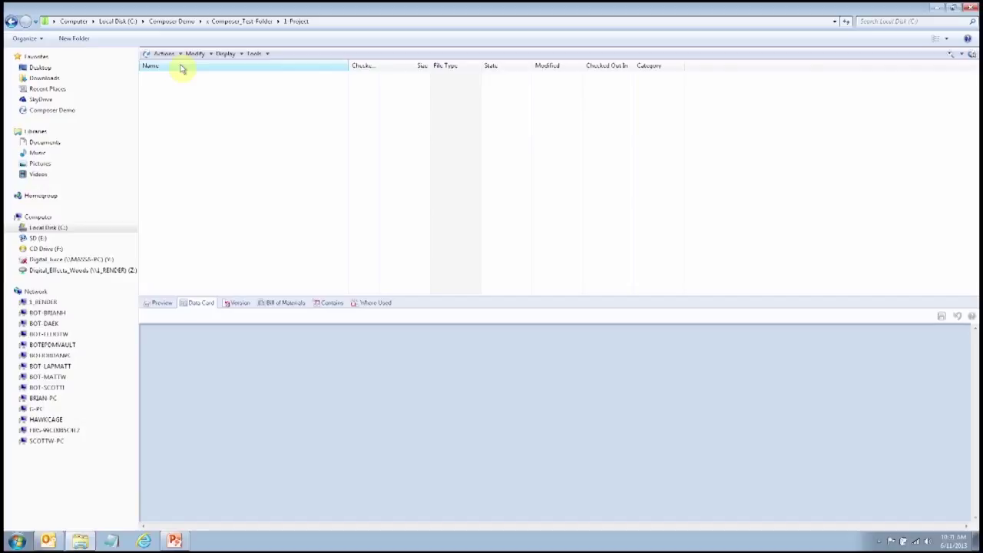
{"action": "left_click", "coordinate": [17, 542]}
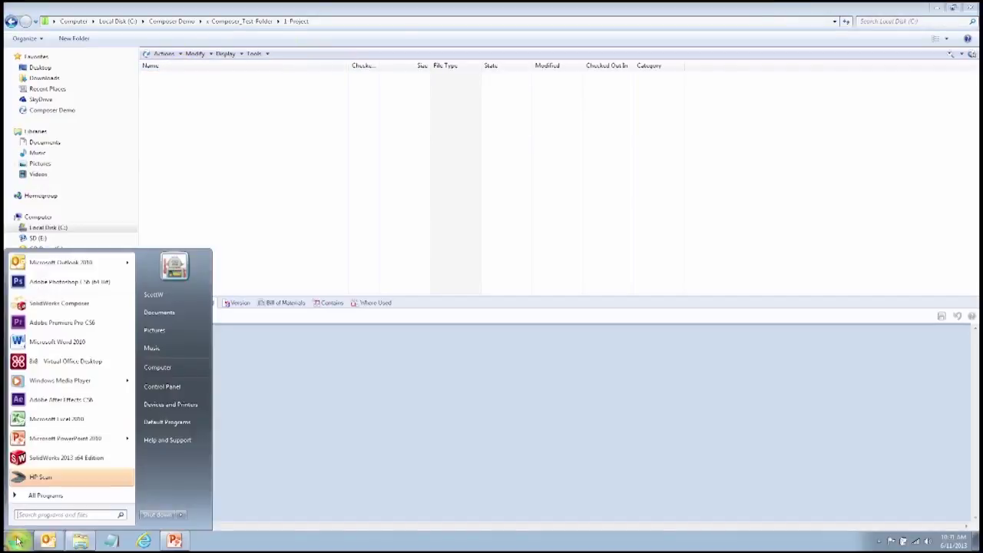
{"action": "left_click", "coordinate": [86, 307]}
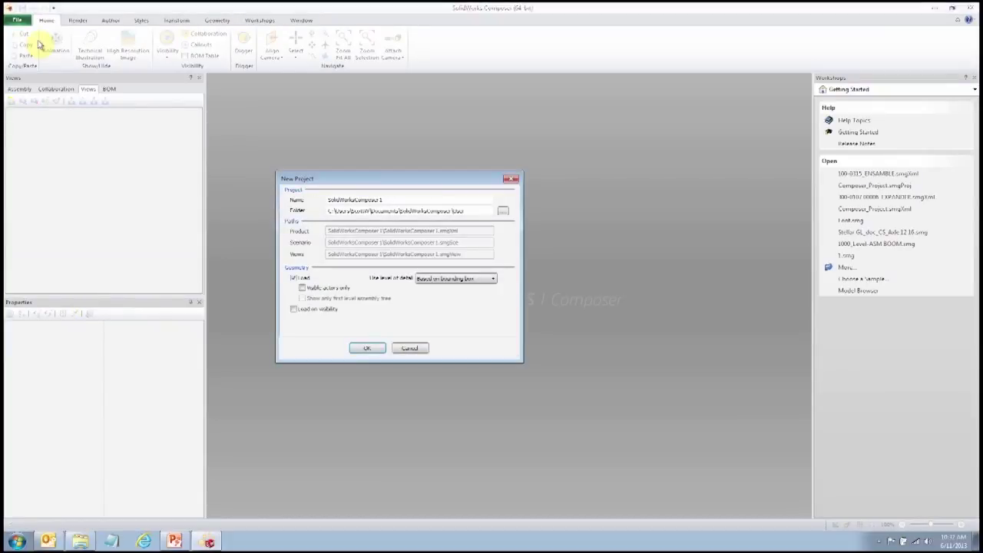
Step: Set the new project's folder location within x-Composer_Test-Folder of the Composer Demo vault on drive C
{"action": "left_click", "coordinate": [503, 211]}
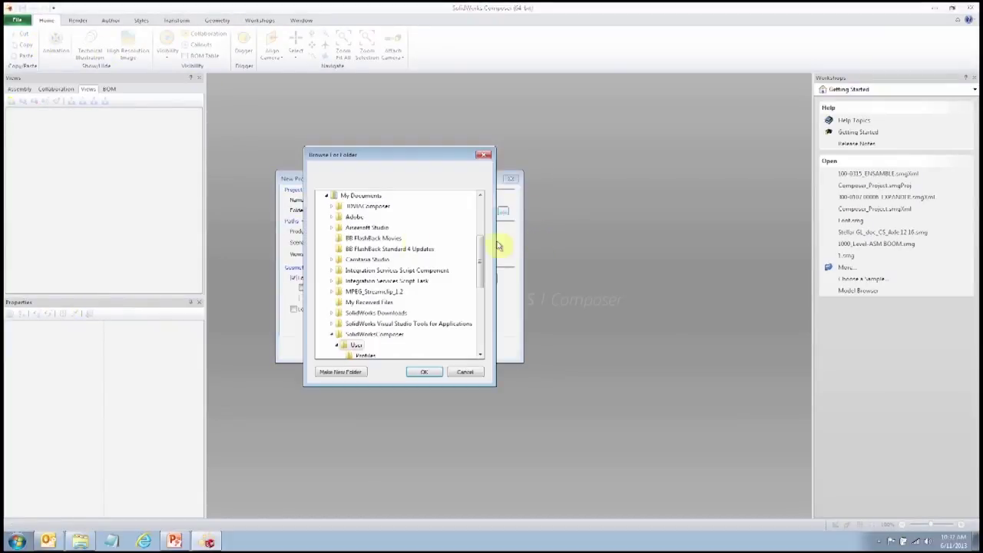
{"action": "left_click_drag", "start_coordinate": [481, 249], "coordinate": [480, 192]}
{"action": "left_click", "coordinate": [320, 226]}
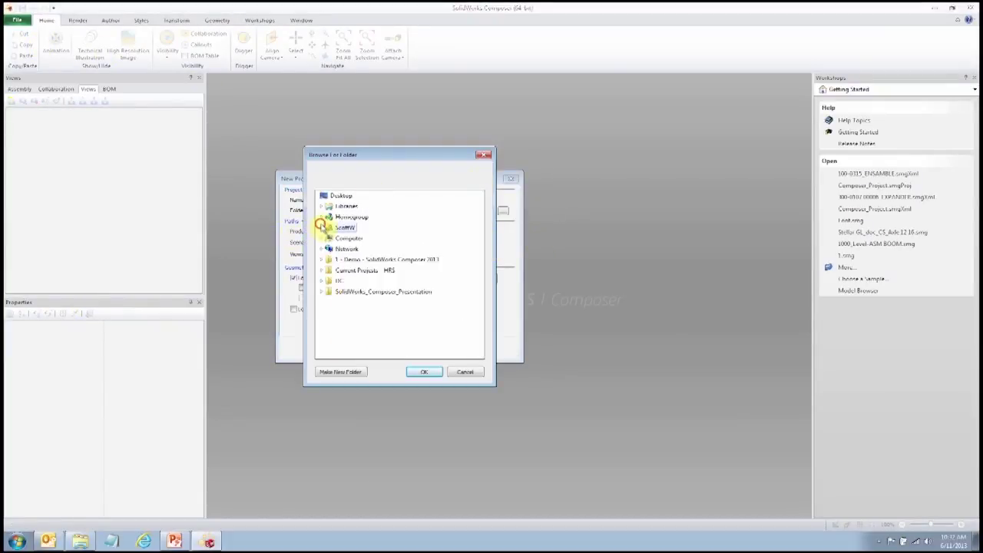
{"action": "left_click", "coordinate": [321, 238]}
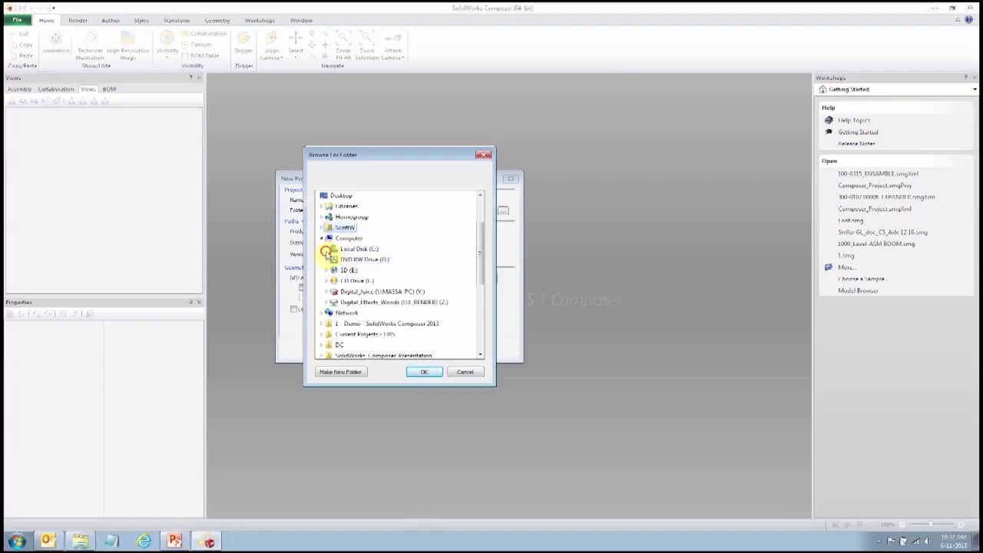
{"action": "left_click", "coordinate": [326, 249]}
{"action": "left_click", "coordinate": [332, 216]}
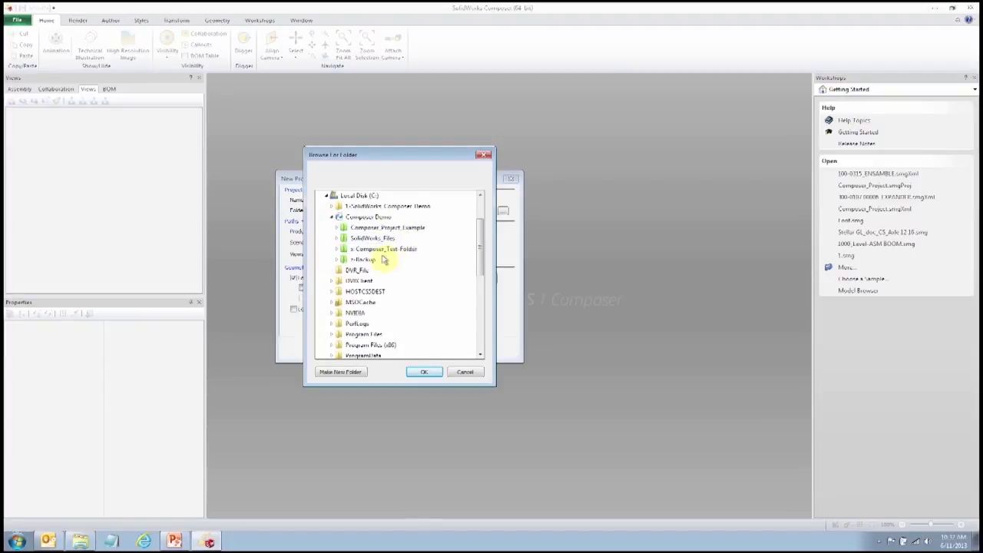
{"action": "double_click", "coordinate": [384, 261]}
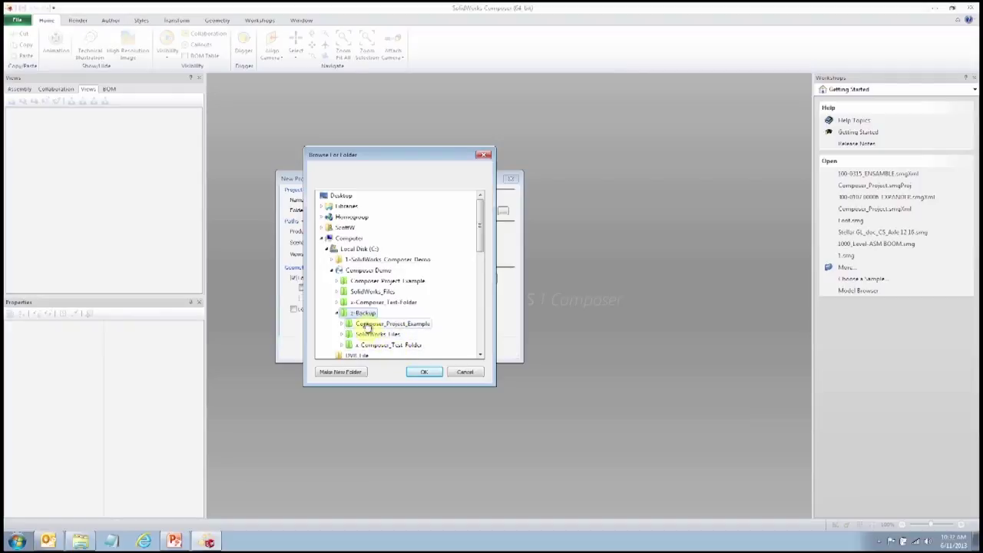
{"action": "left_click", "coordinate": [384, 306]}
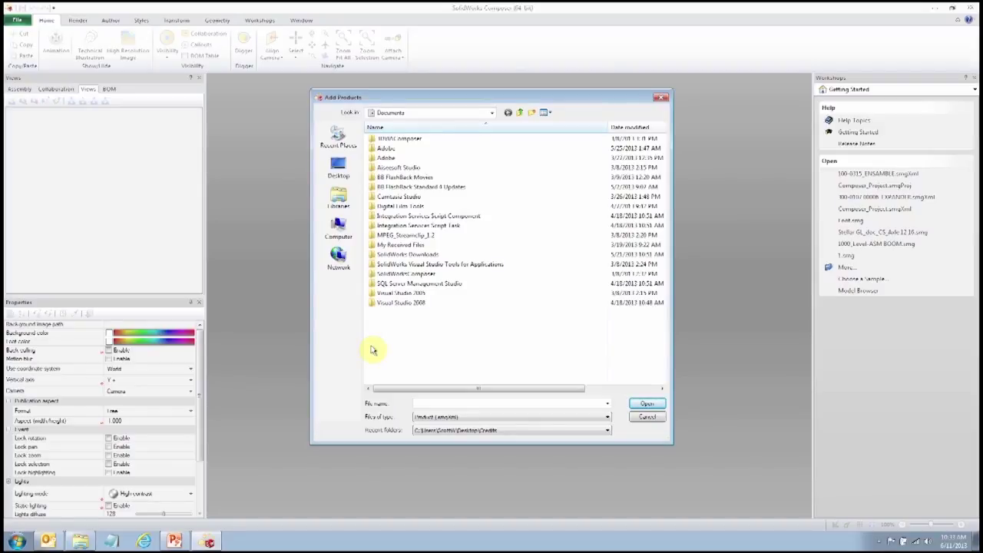
Step: Add all seven .smgXml products, from 100-0315_ENSAMBLE to 700-45002_CHECK-VALVE, from x-Composer_Test-Folder's 2-Subs folder to the project
{"action": "left_click", "coordinate": [344, 165]}
{"action": "double_click", "coordinate": [515, 163]}
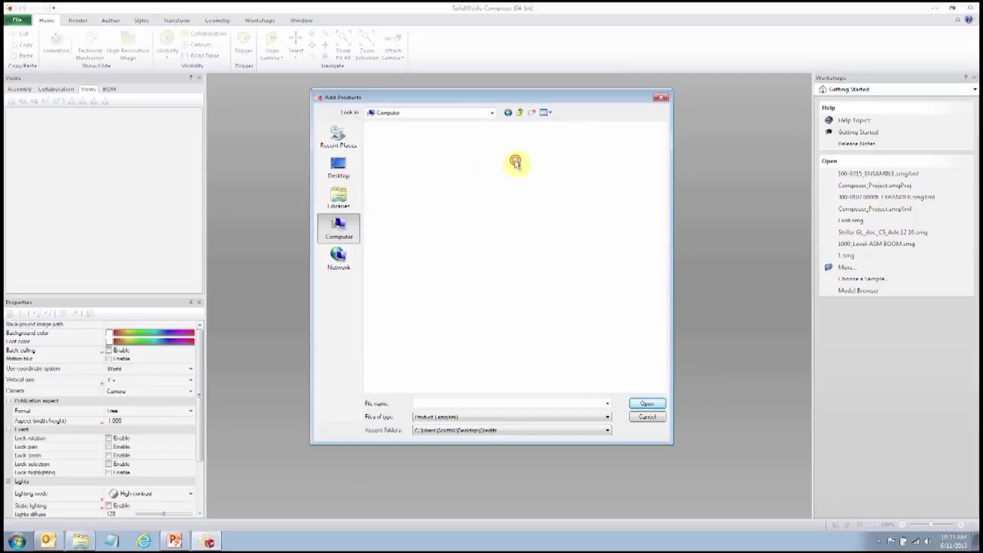
{"action": "double_click", "coordinate": [415, 145]}
{"action": "double_click", "coordinate": [386, 149]}
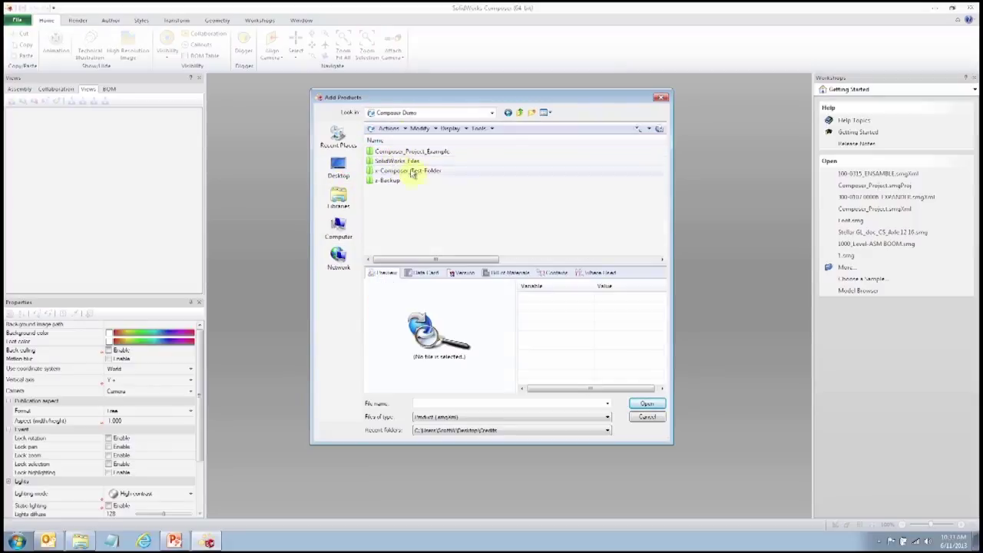
{"action": "double_click", "coordinate": [415, 171]}
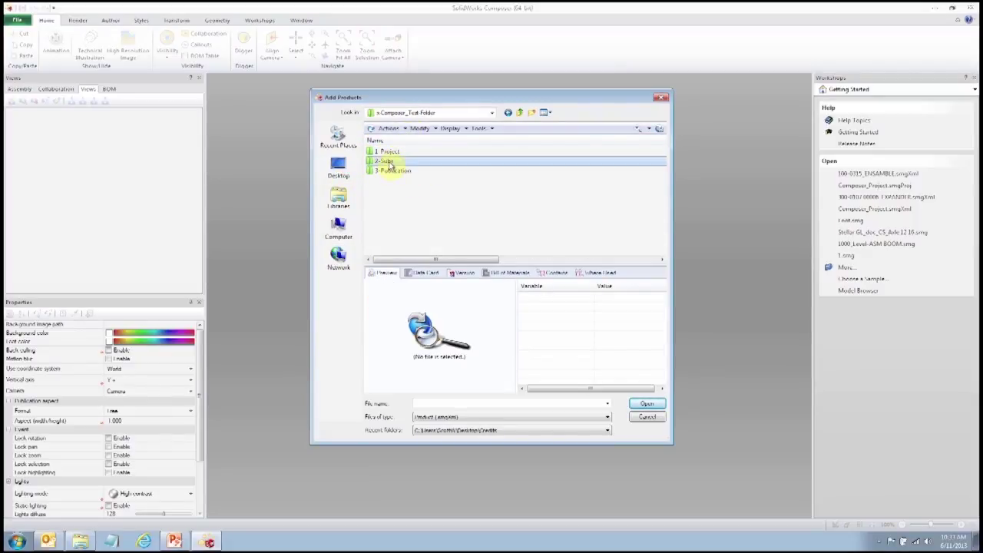
{"action": "double_click", "coordinate": [395, 160]}
{"action": "left_click", "coordinate": [447, 149]}
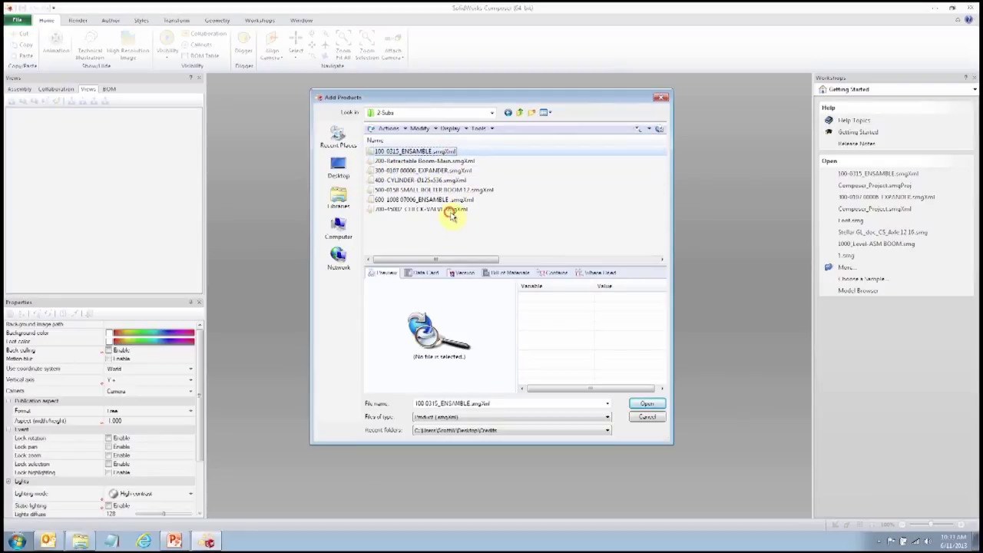
{"action": "left_click", "coordinate": [646, 403]}
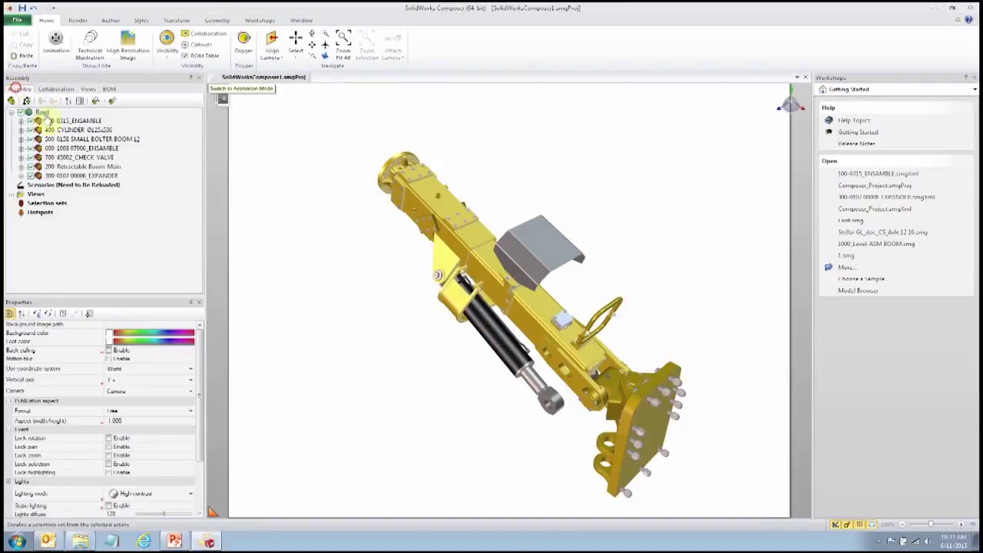
Step: Change the render mode of the assembled boom to Smooth with Outline and inspect it from another angle
{"action": "left_click_drag", "start_coordinate": [393, 238], "coordinate": [458, 228]}
{"action": "left_click", "coordinate": [77, 20]}
{"action": "left_click", "coordinate": [18, 50]}
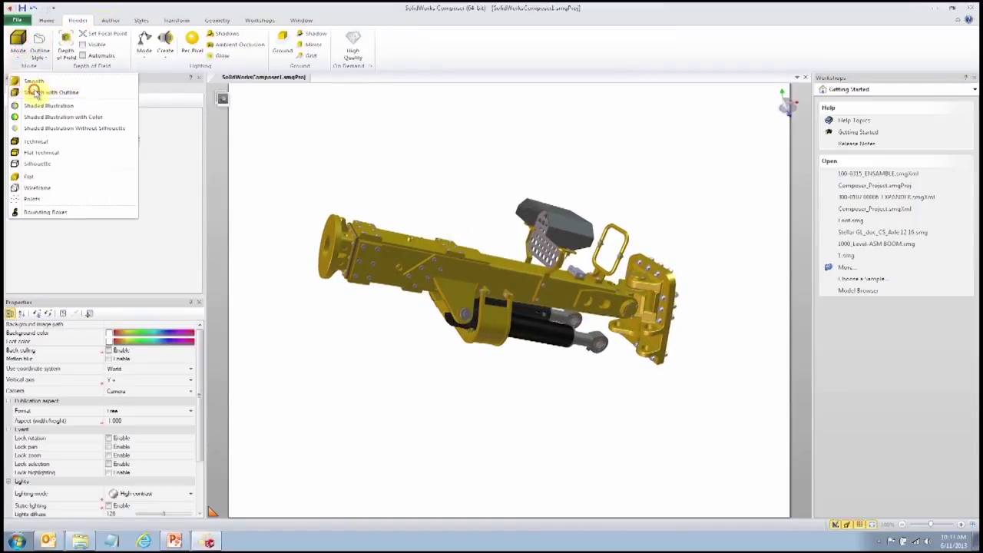
{"action": "left_click", "coordinate": [35, 90]}
{"action": "left_click_drag", "start_coordinate": [538, 332], "coordinate": [585, 302]}
{"action": "scroll", "coordinate": [582, 309], "scroll_direction": "up", "scroll_amount": 3}
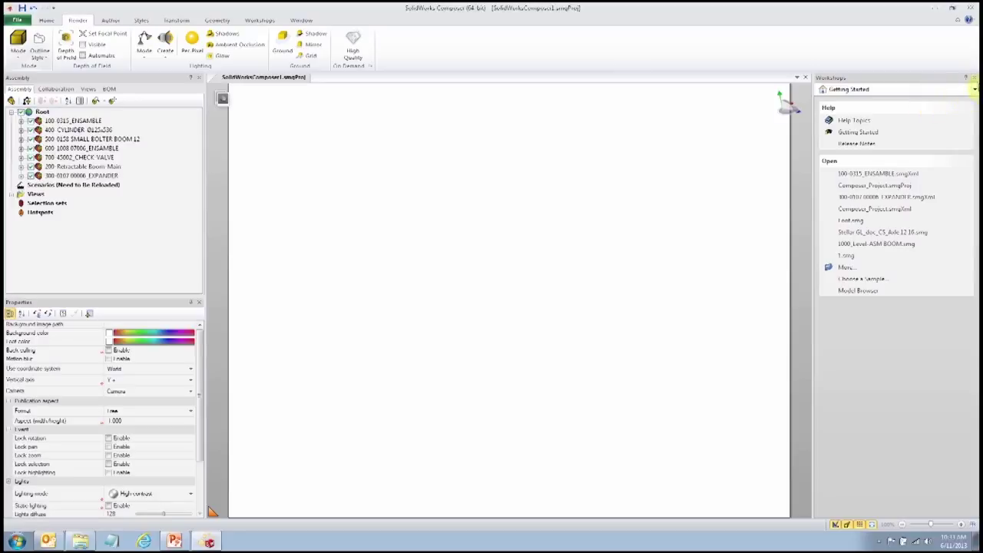
Step: Close the Workshops pane and create a view showing the whole boom assembly
{"action": "left_click", "coordinate": [973, 77]}
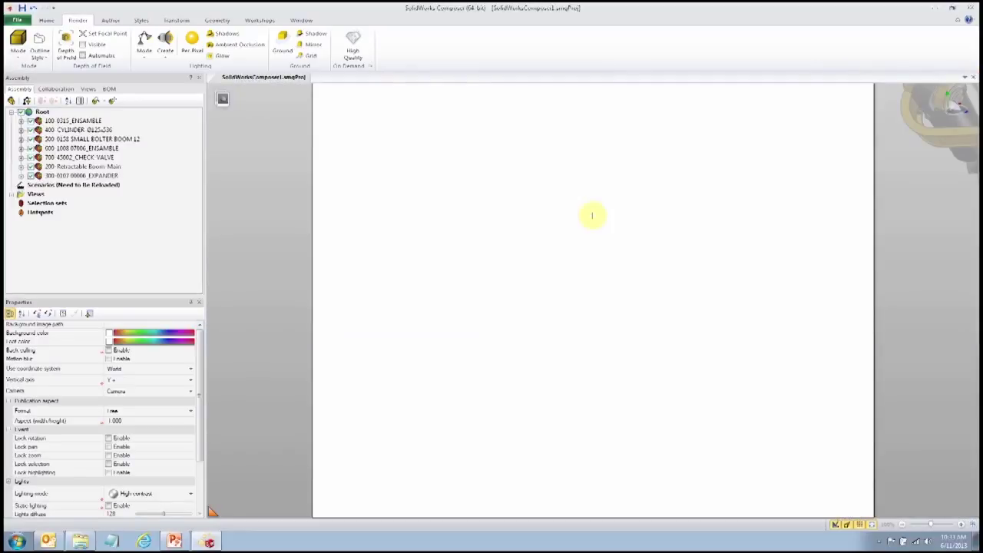
{"action": "left_click_drag", "start_coordinate": [607, 212], "coordinate": [651, 295]}
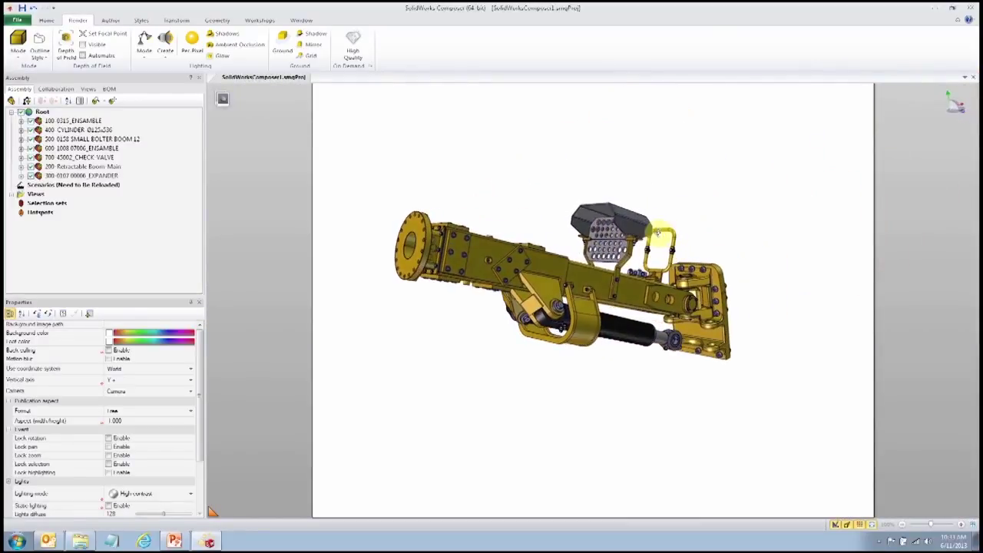
{"action": "left_click", "coordinate": [87, 89]}
{"action": "left_click", "coordinate": [11, 101]}
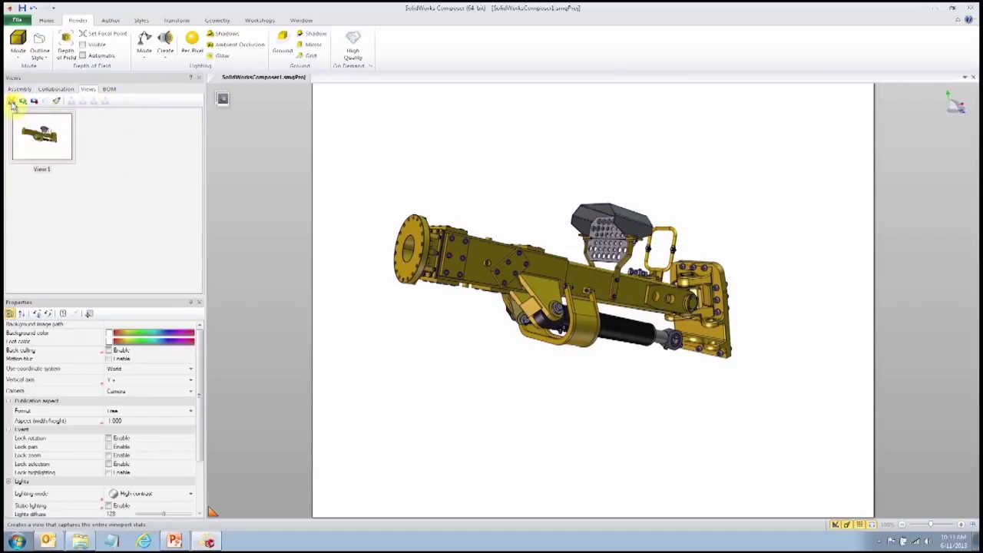
{"action": "left_click_drag", "start_coordinate": [448, 151], "coordinate": [456, 169]}
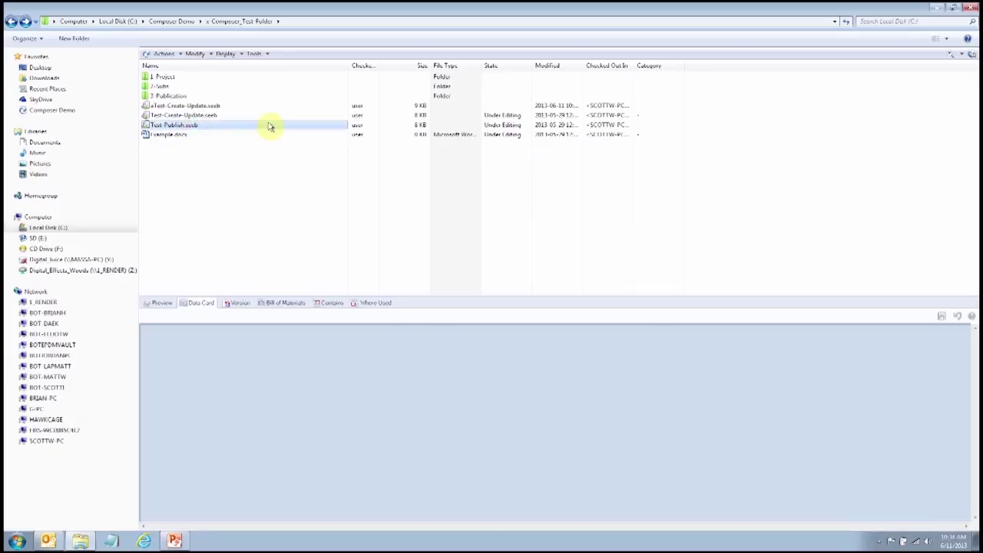
Step: Open the Test-Publish.seeb batch in Enterprise Sync and browse to the 2-Subs folder within x-Composer_Test-Folder of the Composer Demo vault
{"action": "double_click", "coordinate": [270, 126]}
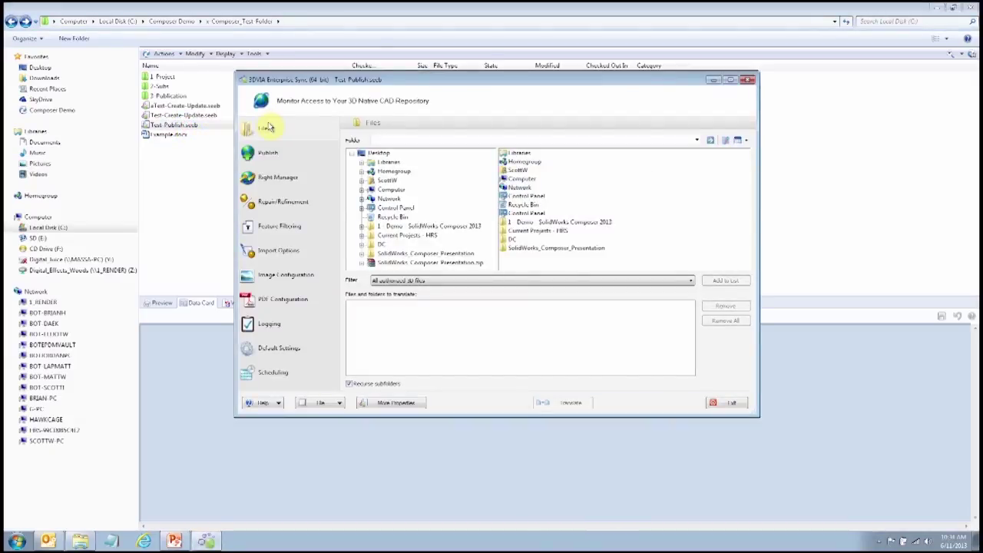
{"action": "left_click", "coordinate": [520, 178]}
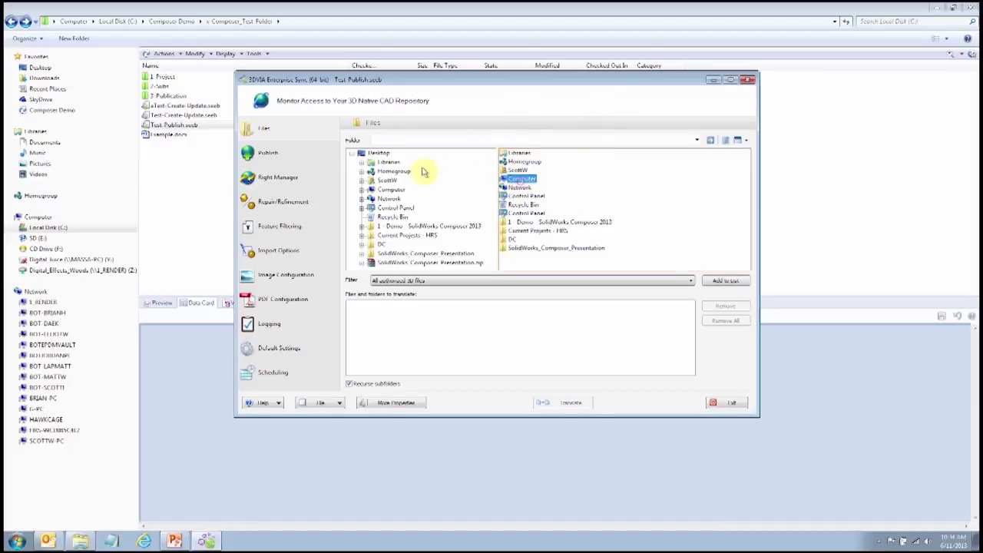
{"action": "double_click", "coordinate": [522, 178]}
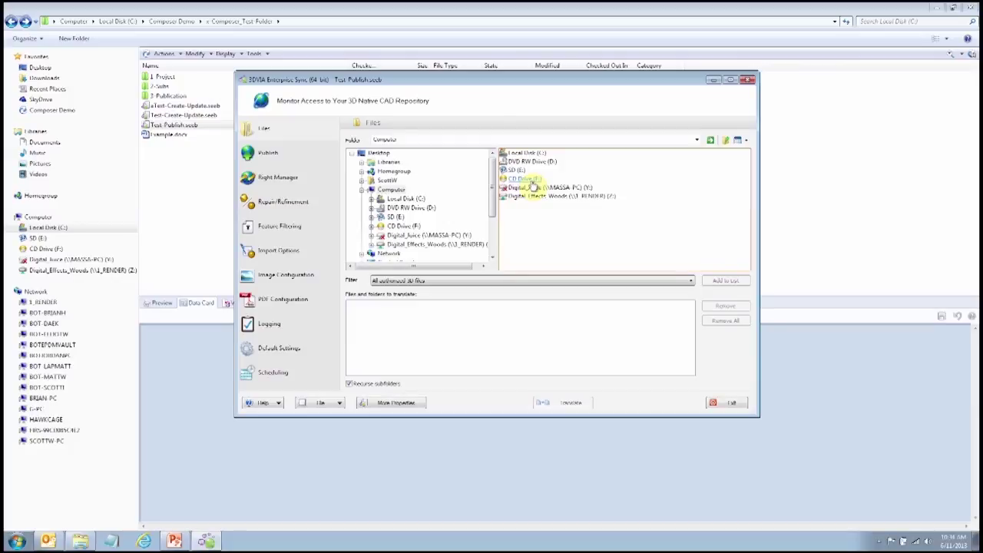
{"action": "double_click", "coordinate": [527, 153]}
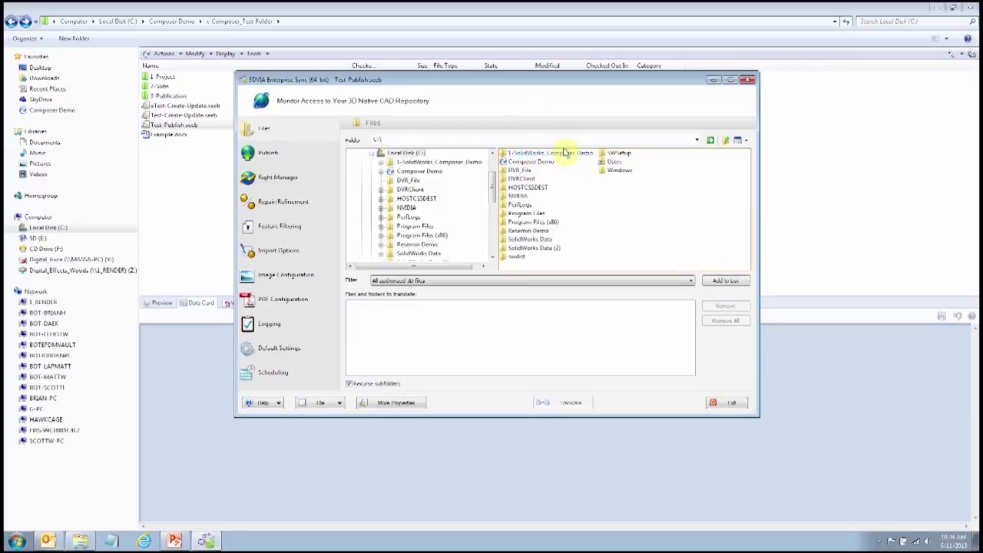
{"action": "double_click", "coordinate": [538, 161]}
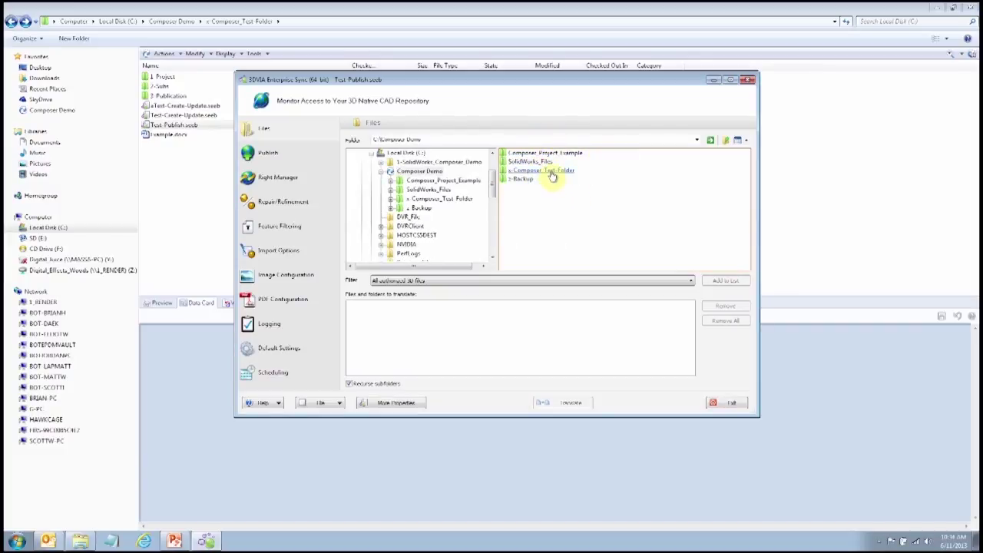
{"action": "double_click", "coordinate": [551, 172]}
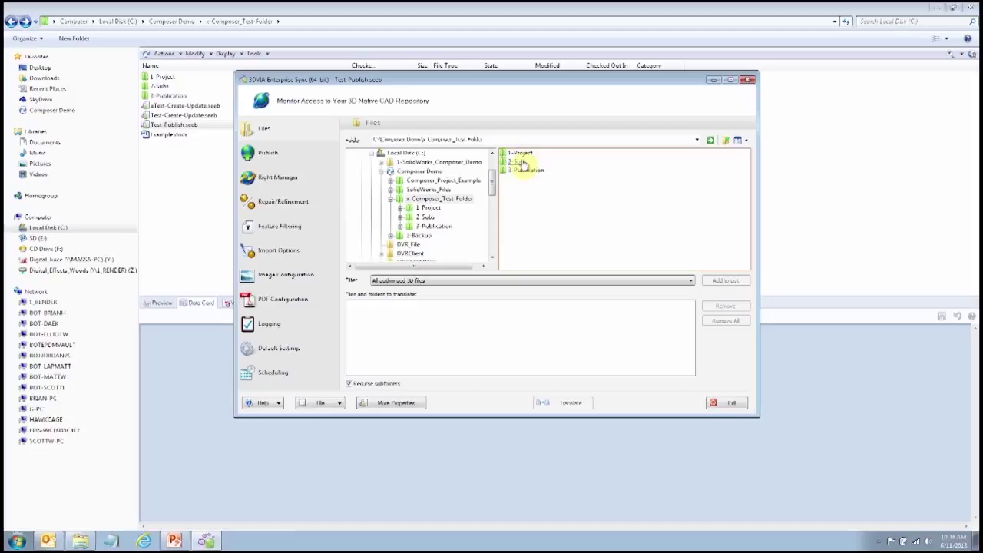
{"action": "double_click", "coordinate": [520, 162]}
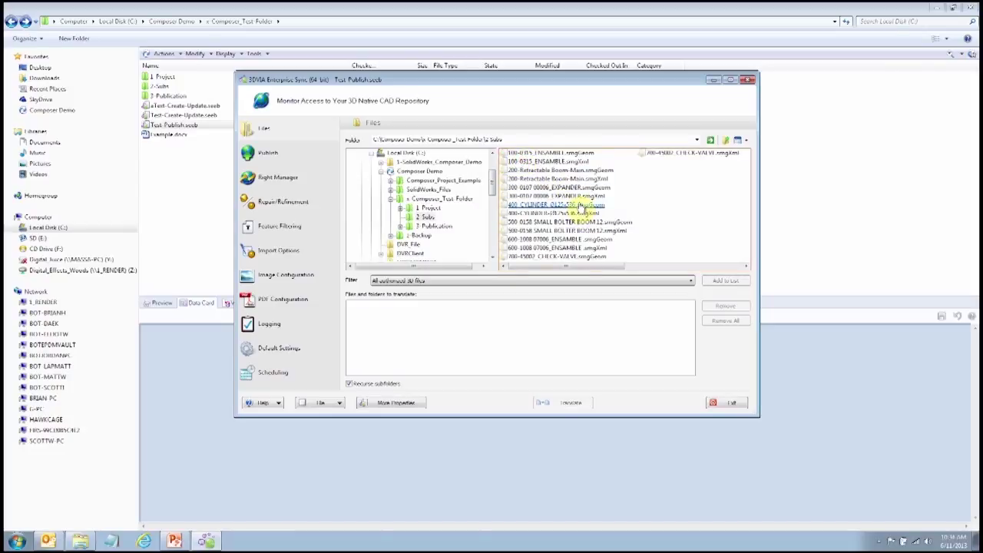
Step: Add all seven .smgXml files, from 100-0315_ENSAMBLE to 700-45002_CHECK-VALVE, to the list of files to translate
{"action": "left_click", "coordinate": [547, 161], "text": "ctrl"}
{"action": "left_click", "coordinate": [557, 178], "text": "ctrl"}
{"action": "left_click", "coordinate": [555, 195], "text": "ctrl"}
{"action": "left_click", "coordinate": [553, 213], "text": "ctrl"}
{"action": "left_click", "coordinate": [568, 230], "text": "ctrl"}
{"action": "left_click", "coordinate": [557, 247], "text": "ctrl"}
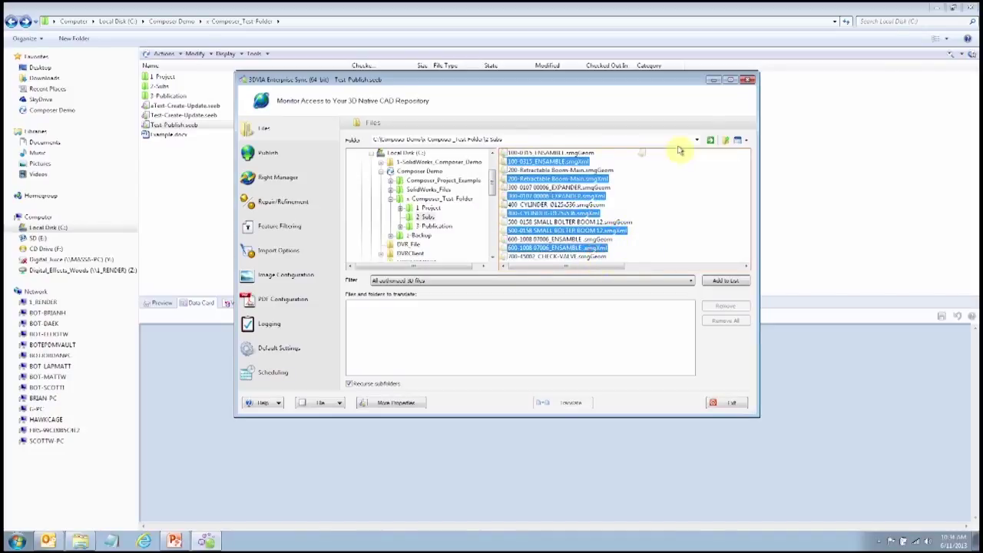
{"action": "left_click", "coordinate": [680, 152], "text": "ctrl"}
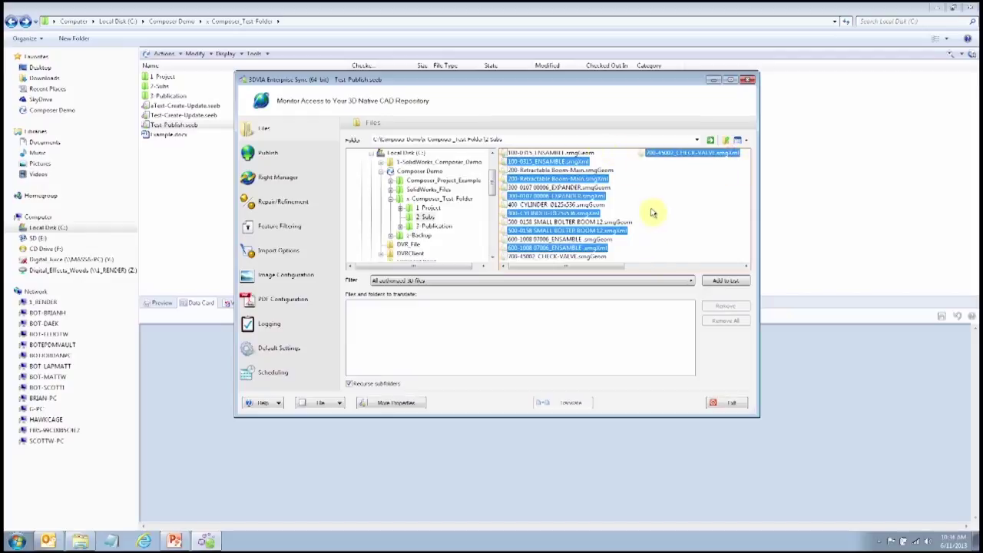
{"action": "left_click", "coordinate": [733, 281]}
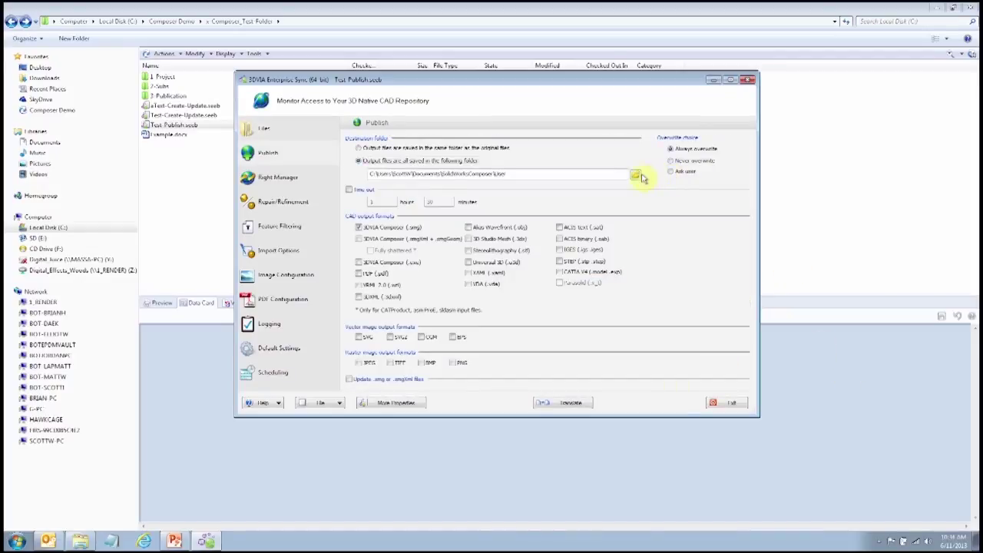
Step: Set the publish destination to the 3-Publication folder within x-Composer_Test-Folder of the Composer Demo vault on drive C
{"action": "left_click", "coordinate": [636, 174]}
{"action": "left_click_drag", "start_coordinate": [580, 231], "coordinate": [545, 163]}
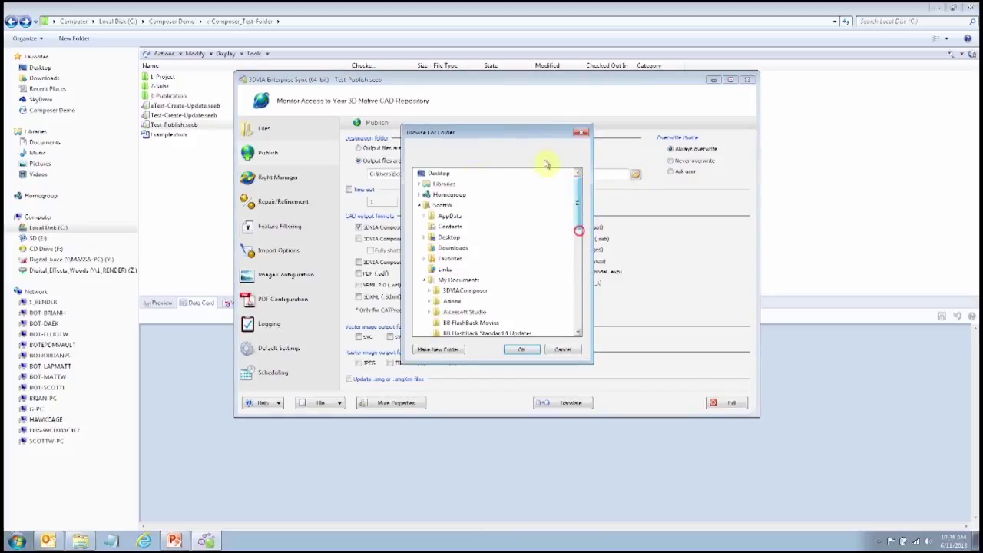
{"action": "left_click", "coordinate": [420, 205]}
{"action": "left_click", "coordinate": [421, 216]}
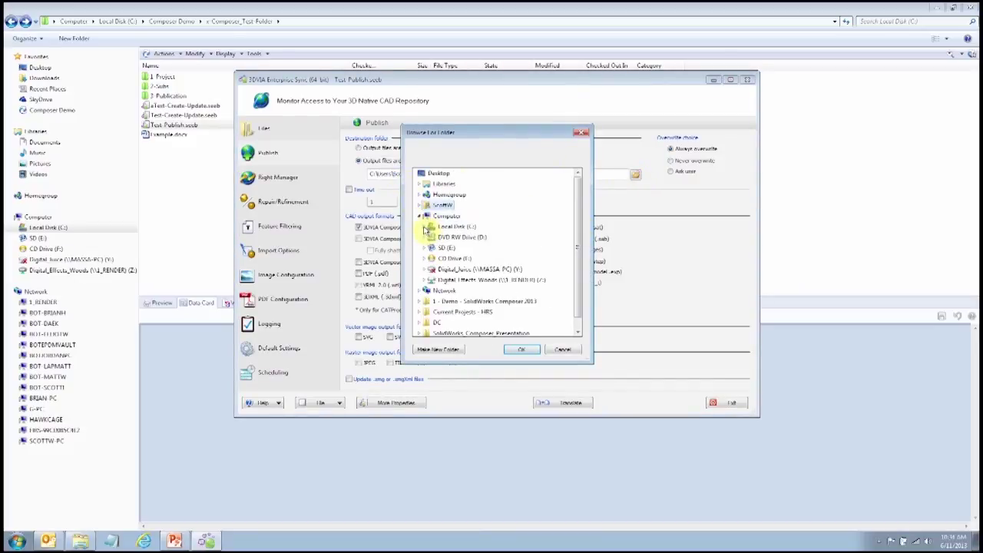
{"action": "left_click", "coordinate": [427, 226]}
{"action": "left_click", "coordinate": [428, 194]}
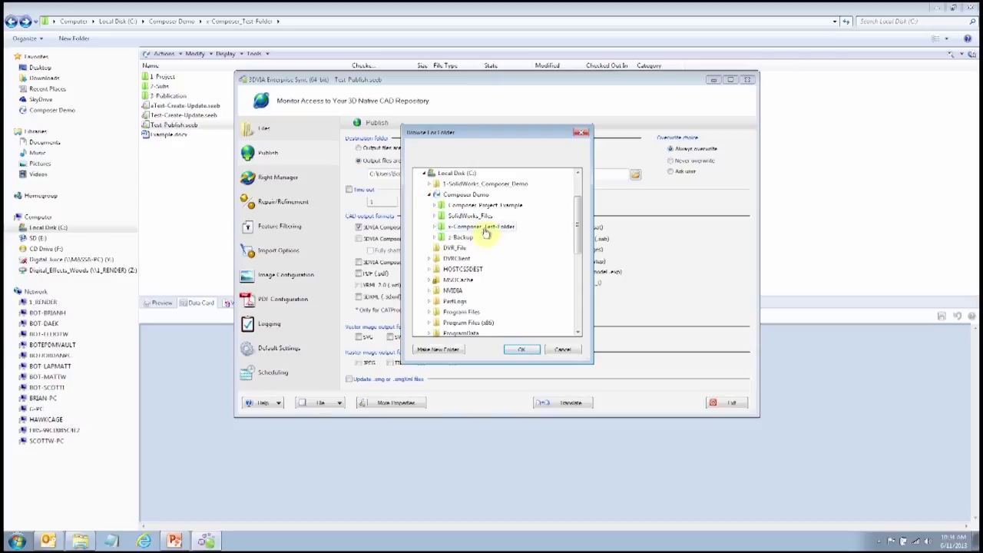
{"action": "left_click", "coordinate": [455, 226]}
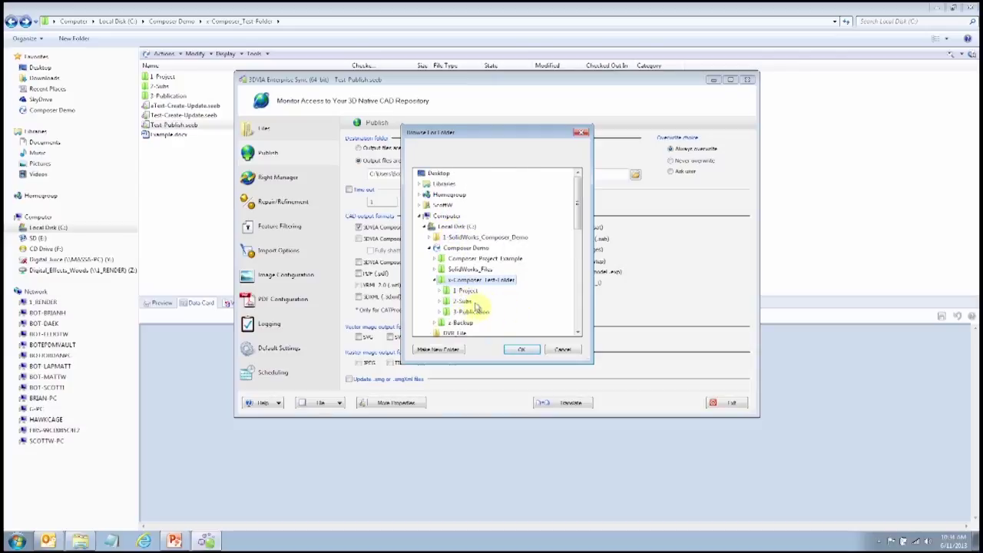
{"action": "left_click", "coordinate": [470, 311]}
{"action": "left_click", "coordinate": [523, 349]}
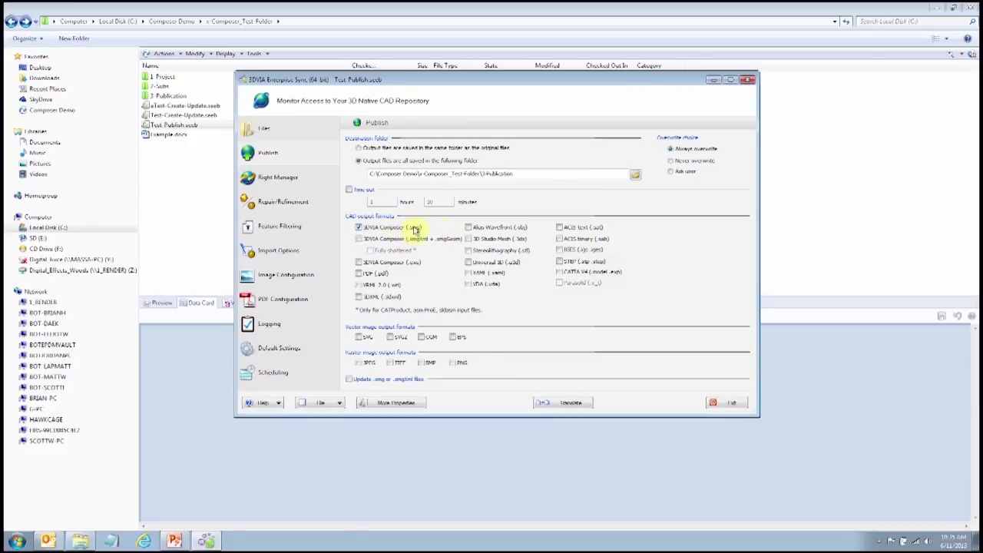
Step: Replace the 3DVIA Composer (.smg) output with JPEG images and switch on updating of .smg or .smgXml files
{"action": "left_click", "coordinate": [397, 229]}
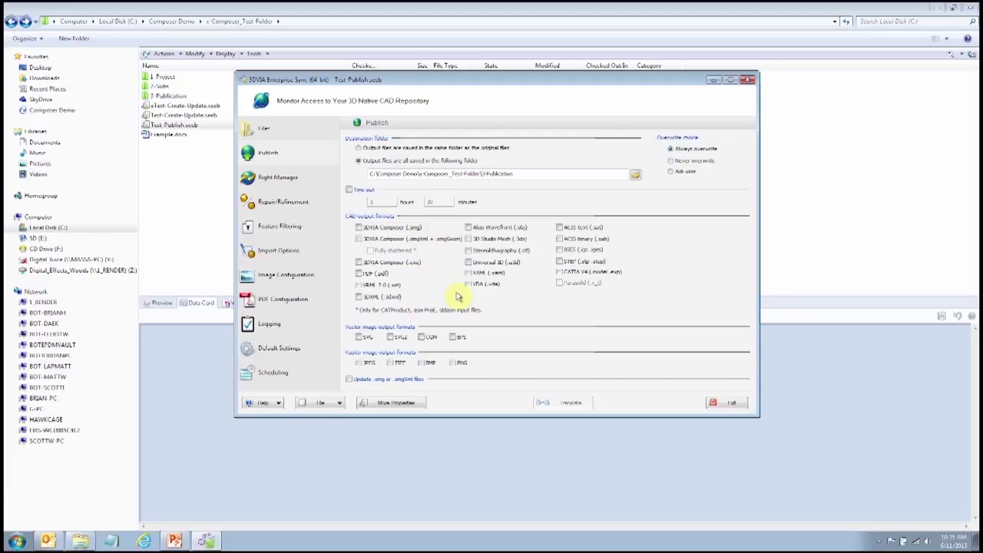
{"action": "left_click", "coordinate": [361, 364]}
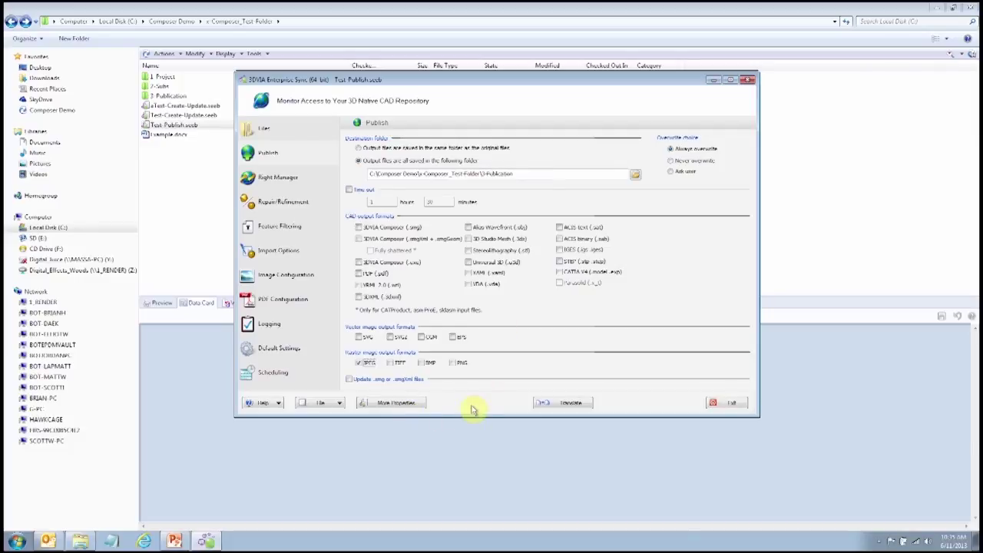
{"action": "left_click", "coordinate": [351, 379]}
Step: Configure the image output to use internal views and add the two face camera views along the X and Y axes
{"action": "left_click", "coordinate": [278, 178]}
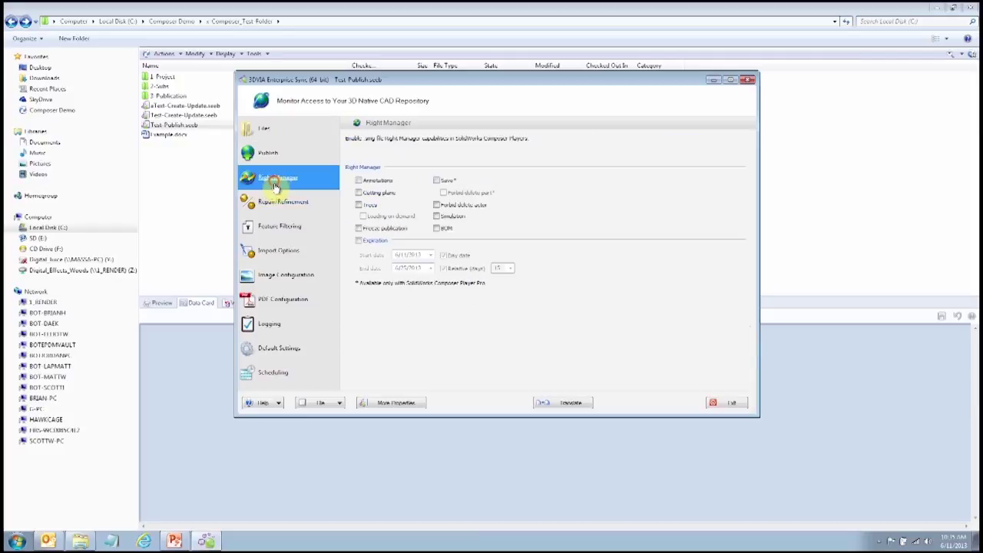
{"action": "left_click", "coordinate": [284, 278]}
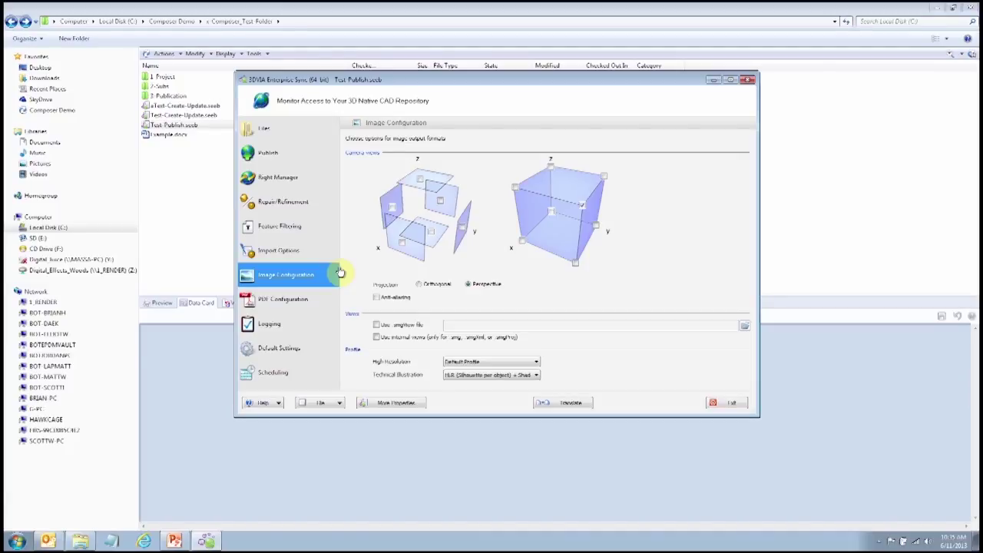
{"action": "left_click", "coordinate": [391, 338]}
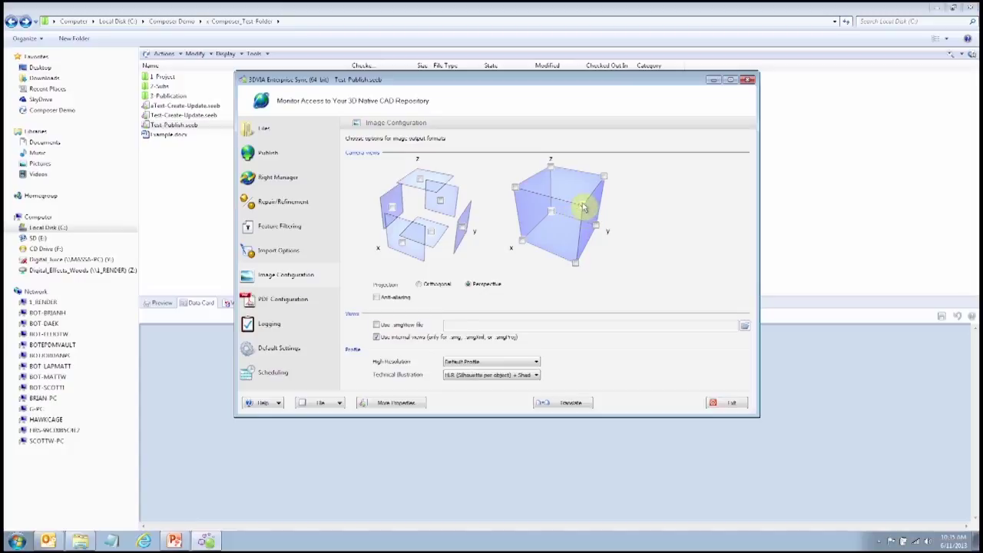
{"action": "left_click", "coordinate": [403, 244]}
{"action": "left_click", "coordinate": [462, 227]}
Step: Save the batch under the new name bTest-Publish.seeb and translate the listed files
{"action": "left_click", "coordinate": [319, 403]}
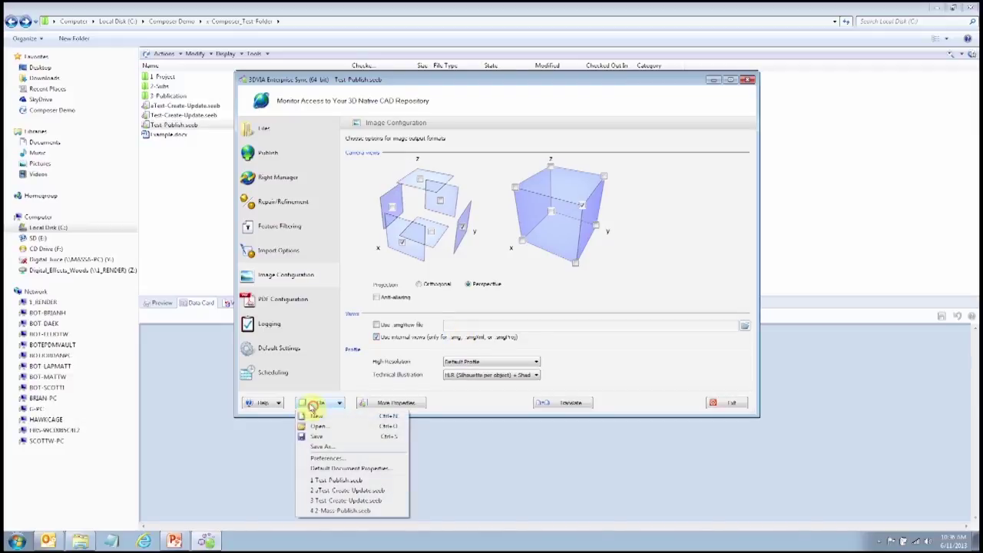
{"action": "left_click", "coordinate": [346, 448]}
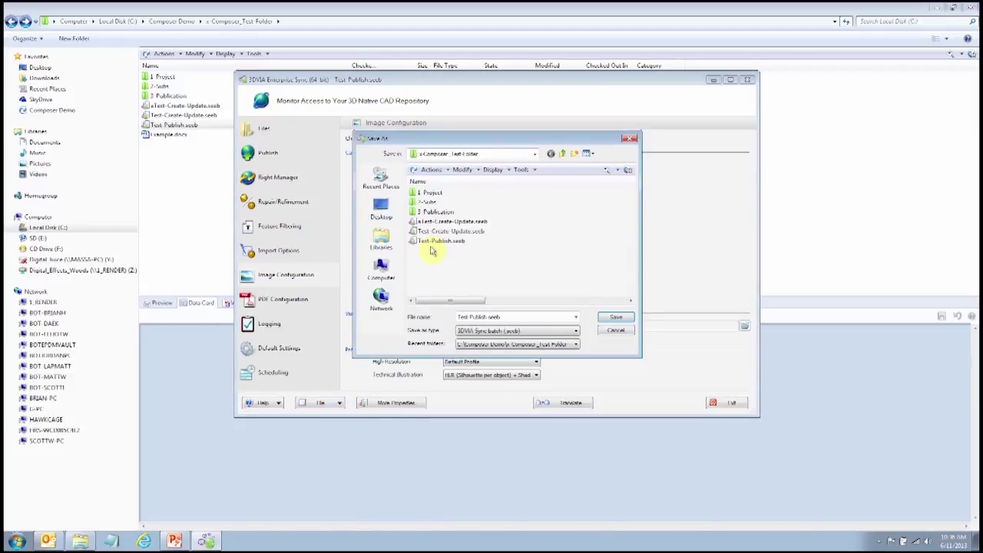
{"action": "left_click", "coordinate": [459, 317]}
{"action": "type", "text": "b"}
{"action": "left_click", "coordinate": [616, 317]}
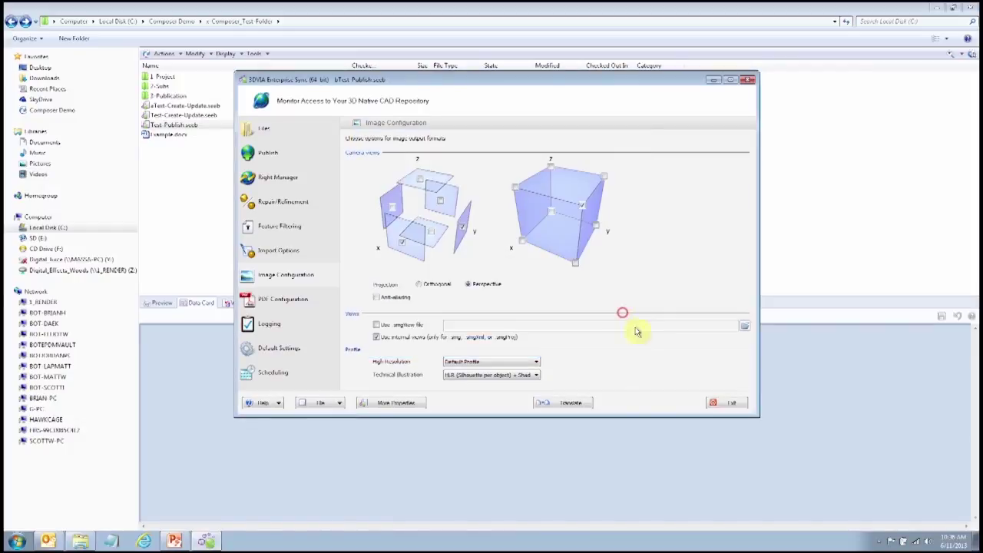
{"action": "left_click", "coordinate": [572, 403]}
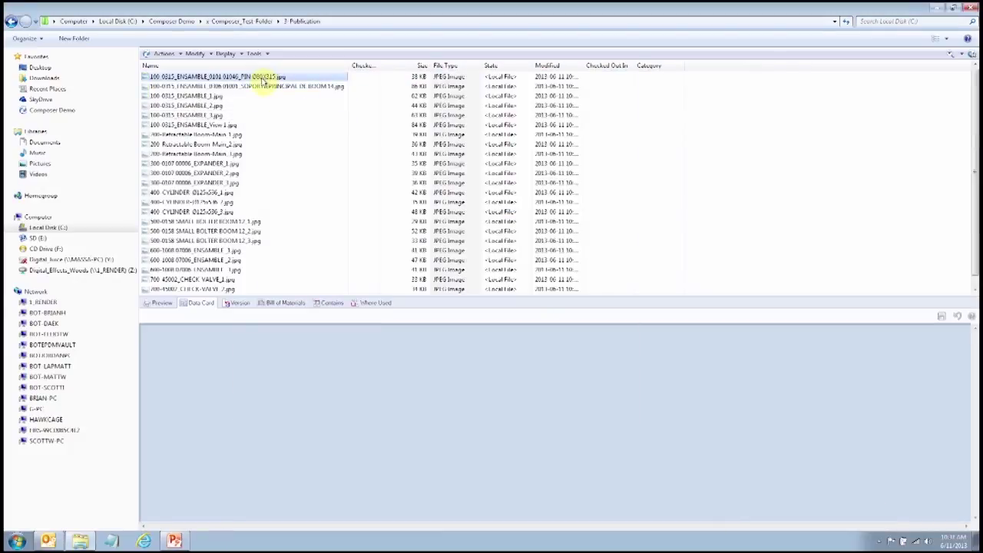
Step: Look through the published JPEG images in the 3-Publication folder, starting with the pin image, and return to the Composer Demo vault folder
{"action": "double_click", "coordinate": [261, 77]}
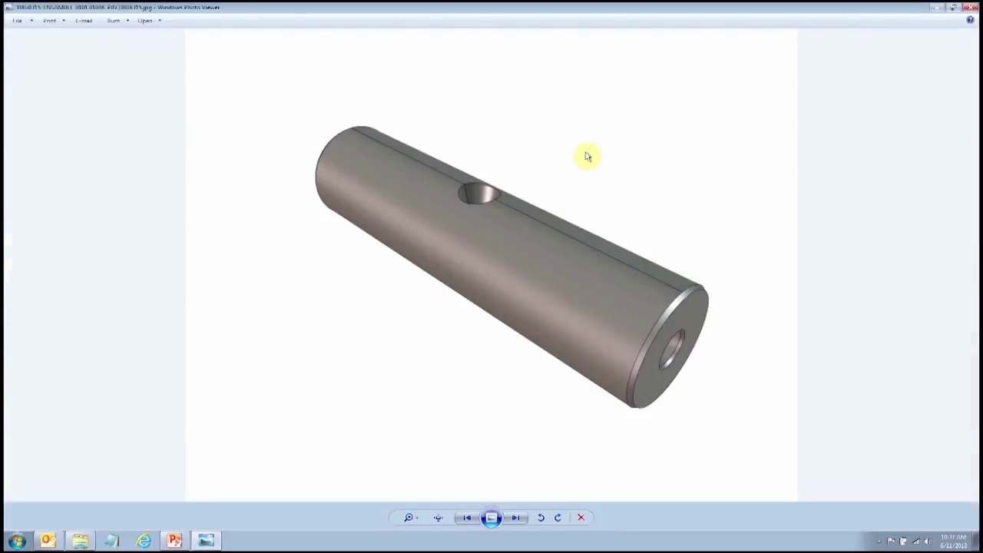
{"action": "key", "text": "Right"}
{"action": "key", "text": "Right"}
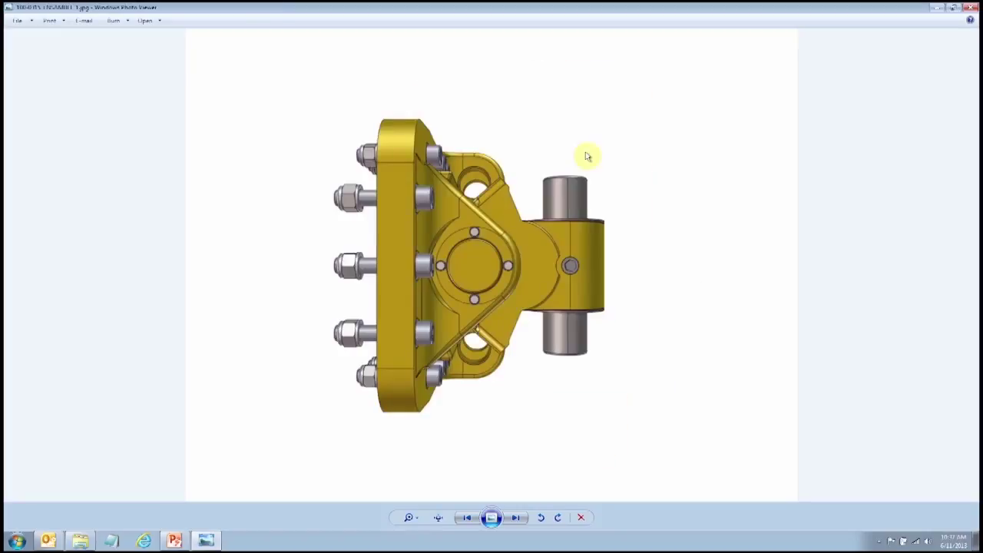
{"action": "key", "text": "Right"}
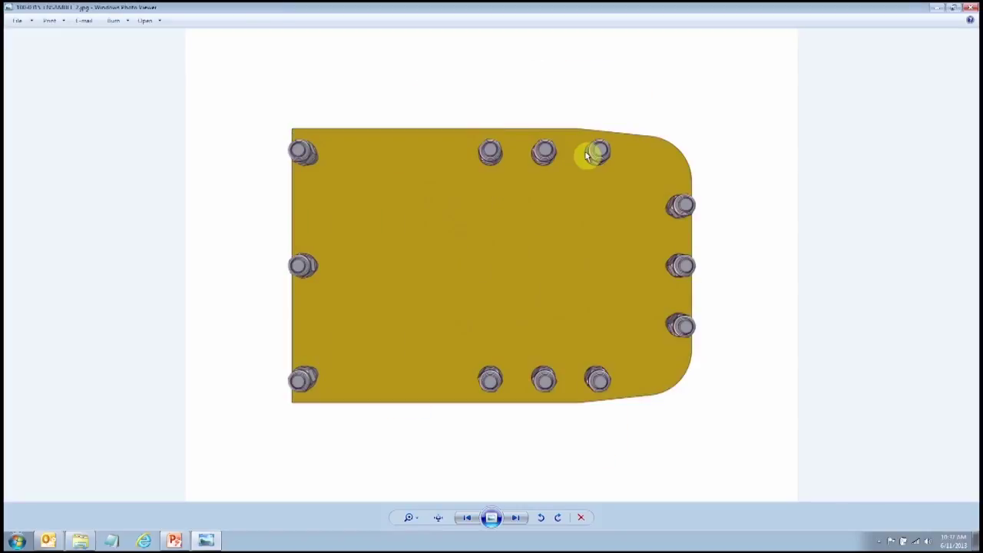
{"action": "key", "text": "Right"}
{"action": "key", "text": "Right"}
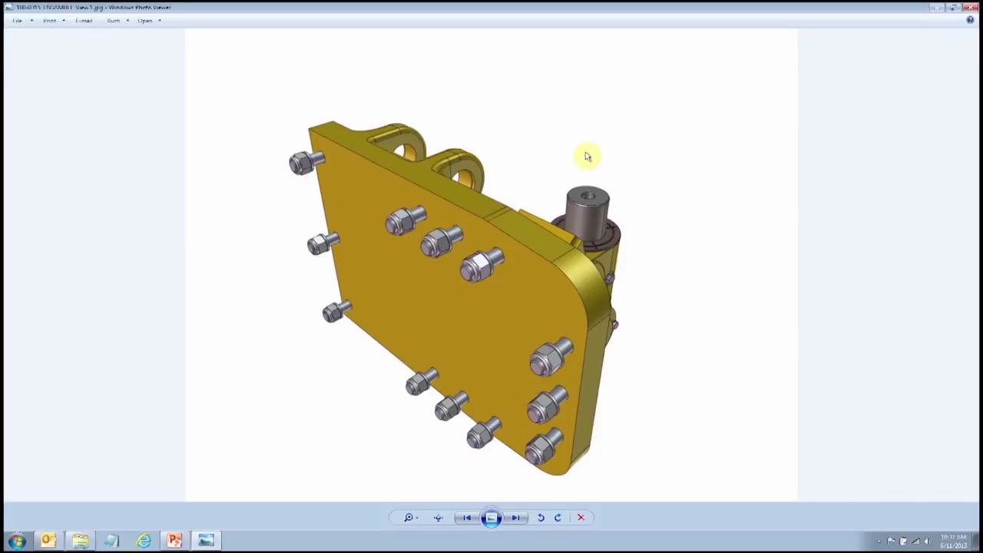
{"action": "key", "text": "Right"}
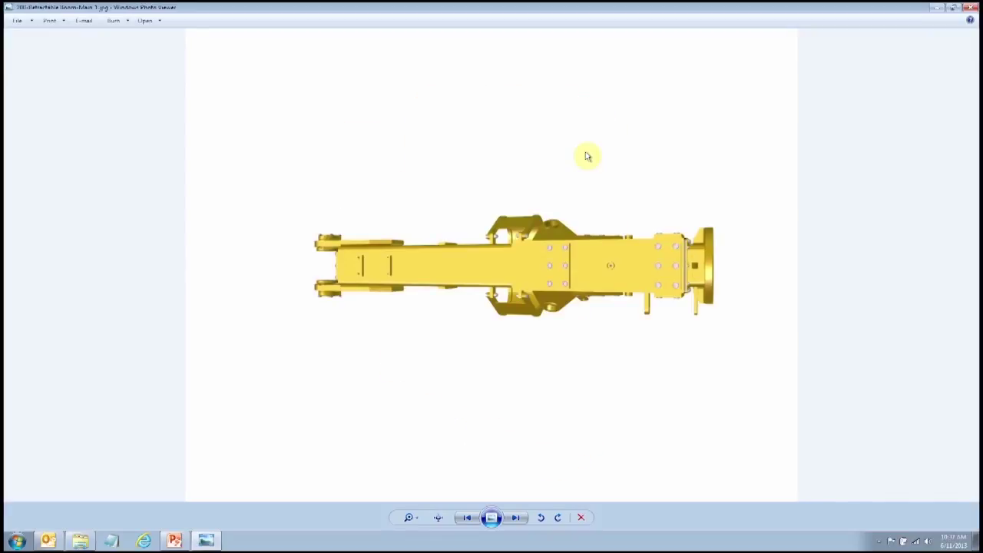
{"action": "key", "text": "Right"}
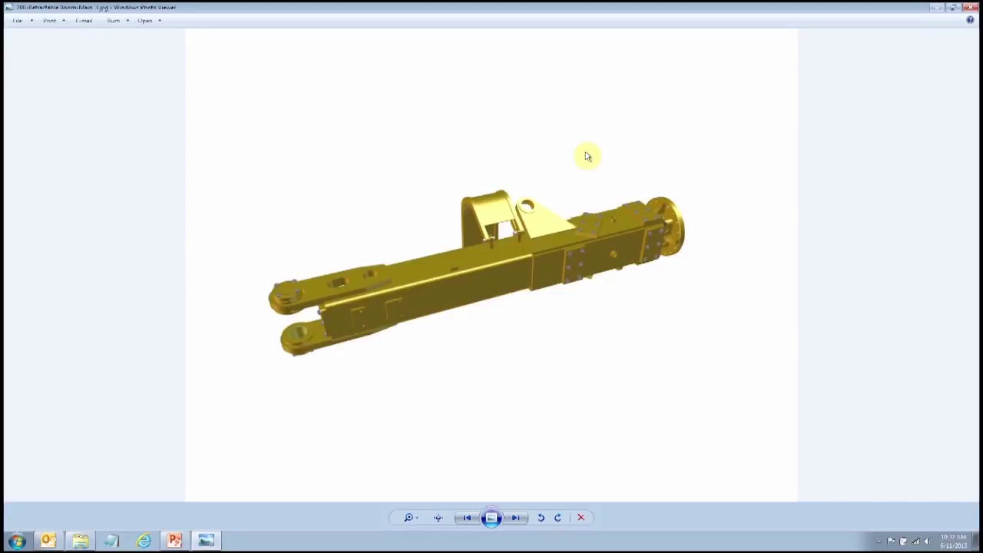
{"action": "key", "text": "Right"}
{"action": "key", "text": "Right"}
{"action": "key", "text": "Right"}
{"action": "key", "text": "Right"}
{"action": "key", "text": "Right"}
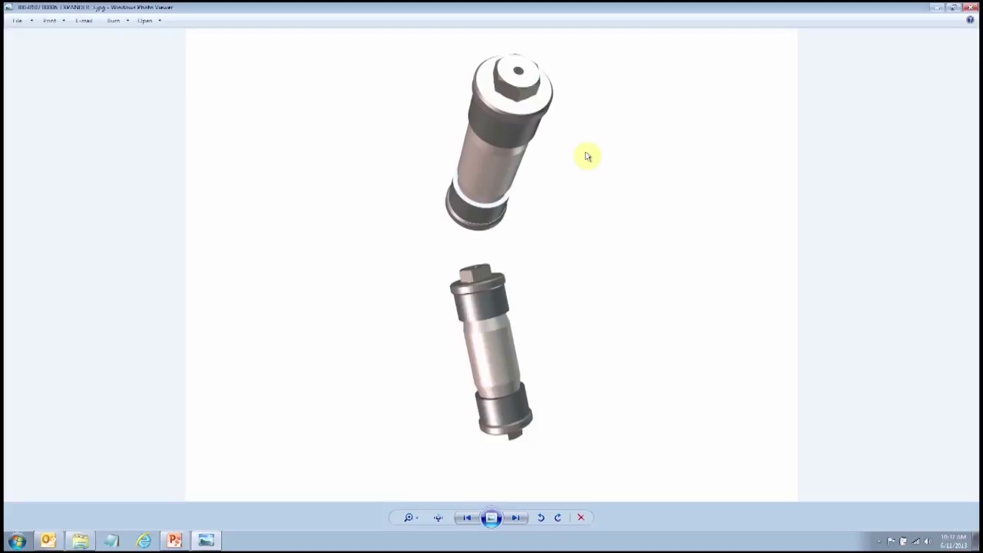
{"action": "key", "text": "Right"}
{"action": "key", "text": "Right"}
{"action": "key", "text": "Right"}
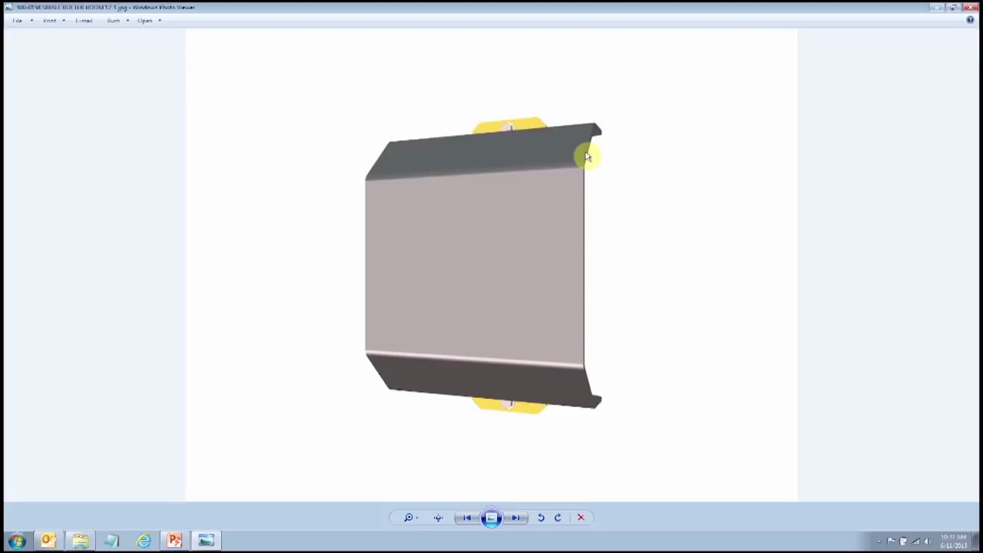
{"action": "left_click", "coordinate": [972, 7]}
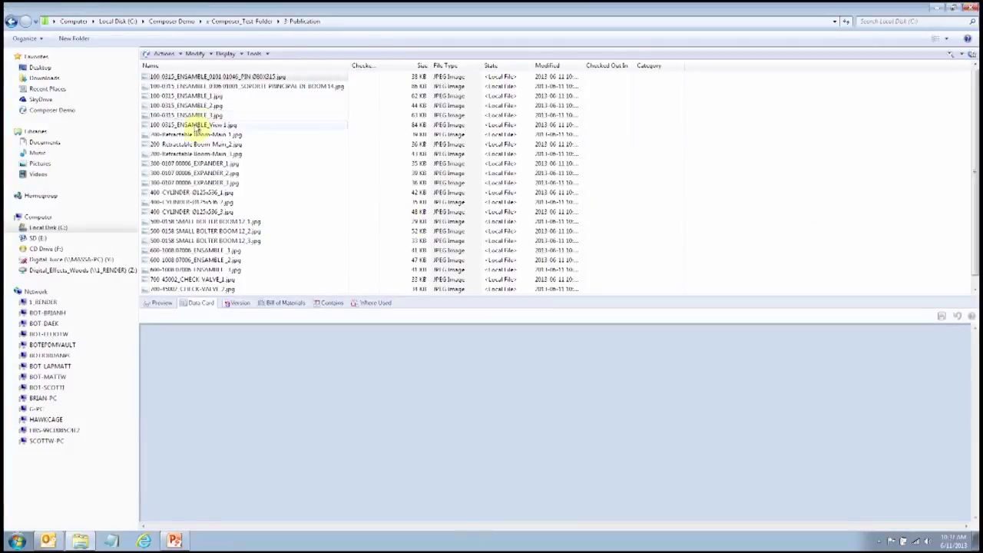
{"action": "key", "text": "BackSpace"}
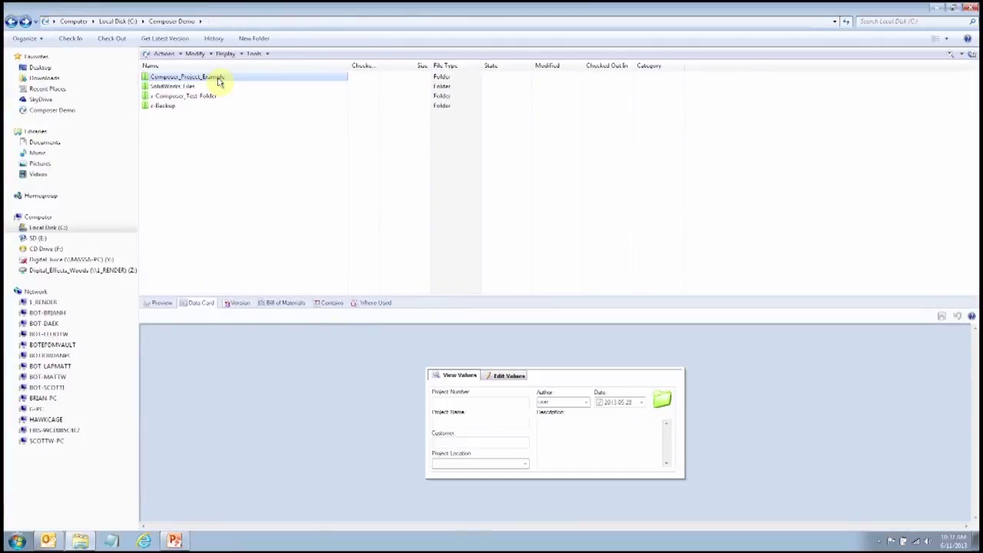
Step: Look at the published images under 2_Deliverables of Composer_Project_Example and return to the Composer Demo folder
{"action": "double_click", "coordinate": [218, 79]}
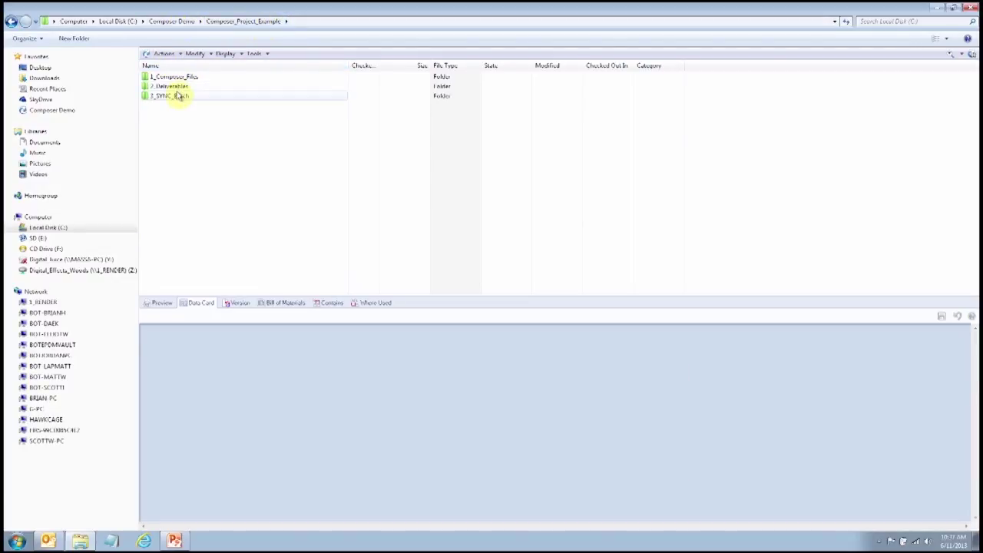
{"action": "double_click", "coordinate": [175, 85]}
{"action": "double_click", "coordinate": [179, 87]}
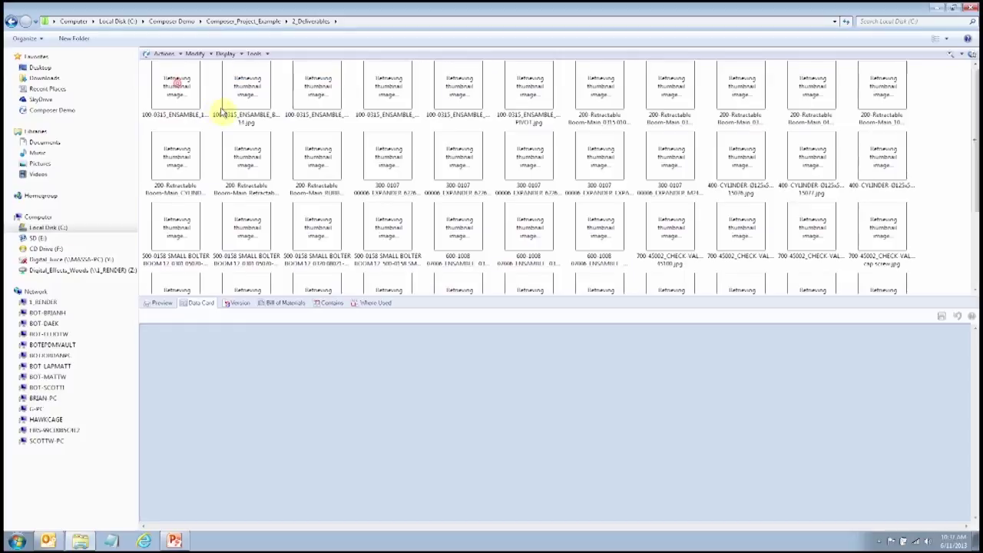
{"action": "left_click", "coordinate": [11, 23]}
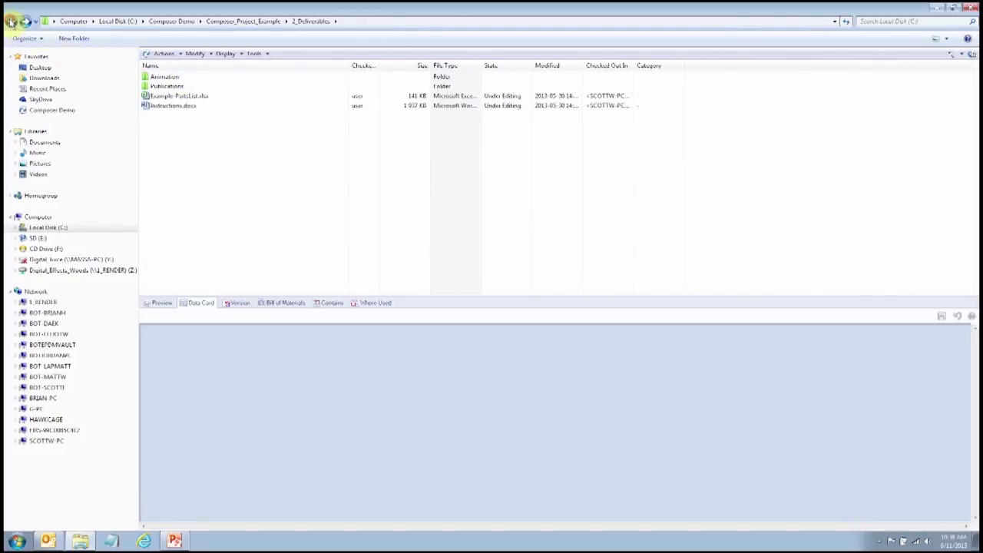
{"action": "left_click", "coordinate": [10, 24]}
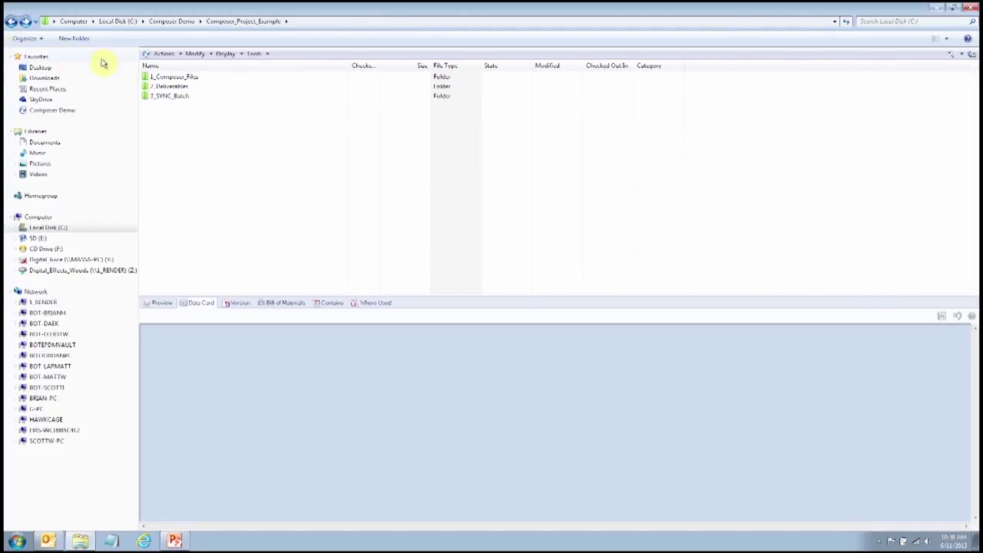
{"action": "left_click", "coordinate": [12, 21]}
Step: Open the 1000_Level-ASM BOOM.SLDASM assembly from the RESMIN-BOOM folder of SolidWorks_Files in SolidWorks
{"action": "double_click", "coordinate": [190, 87]}
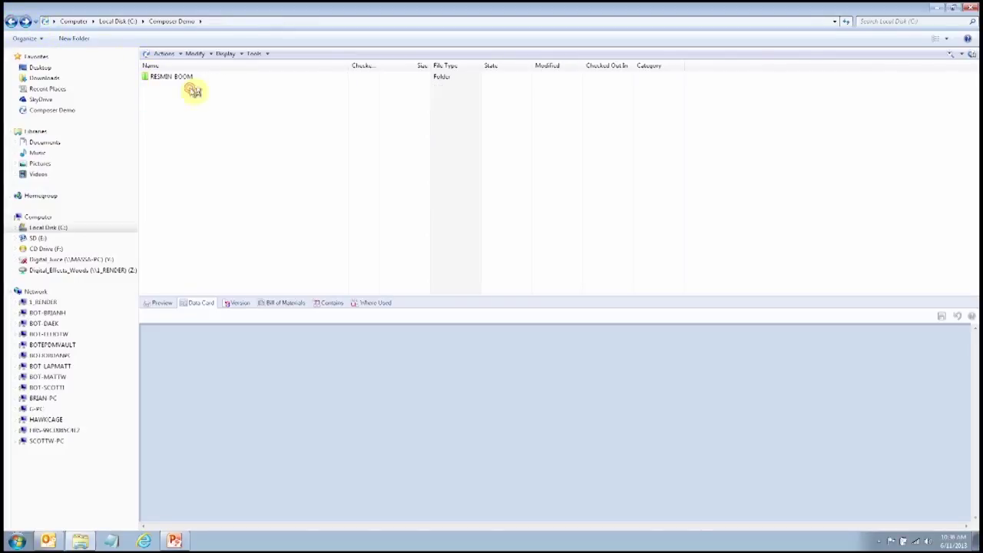
{"action": "double_click", "coordinate": [182, 77]}
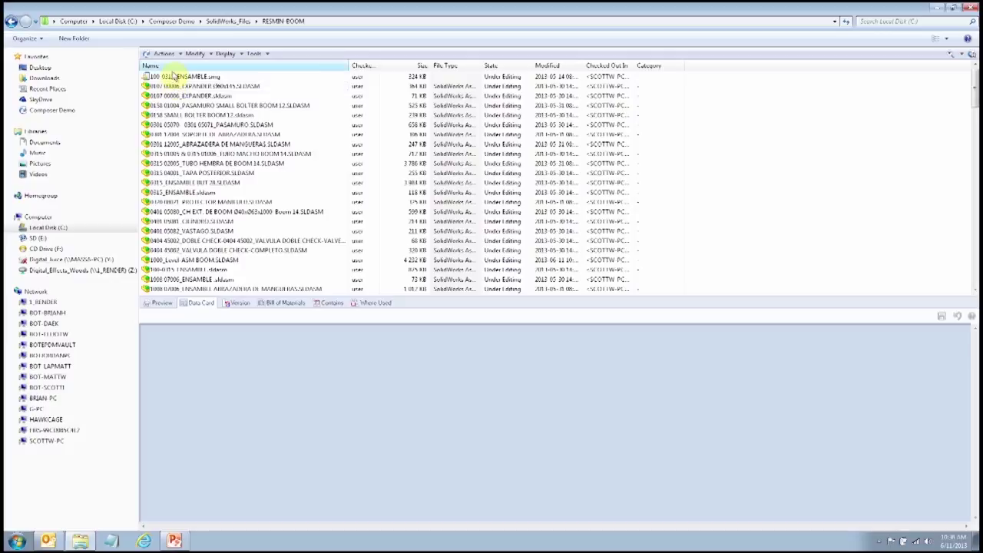
{"action": "left_click", "coordinate": [241, 154]}
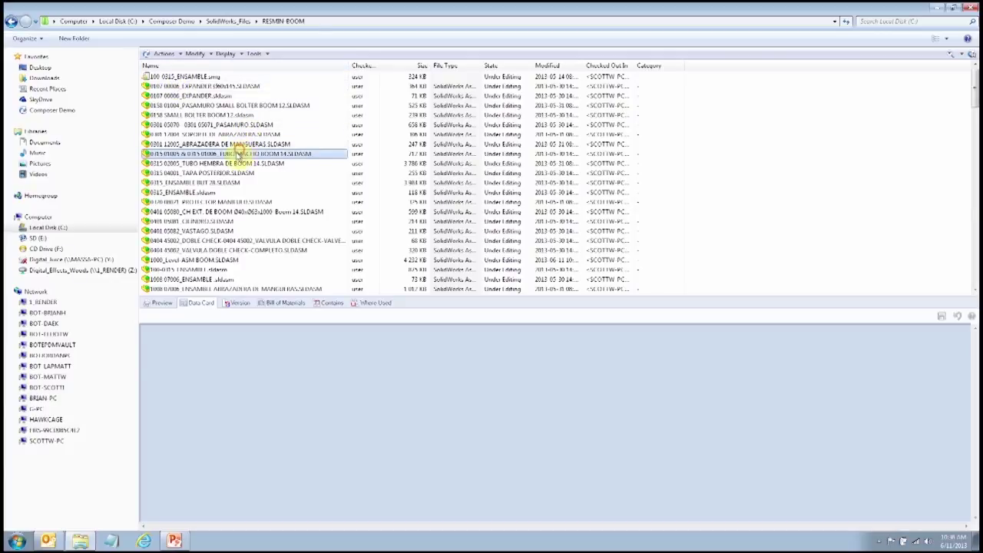
{"action": "left_click", "coordinate": [203, 261]}
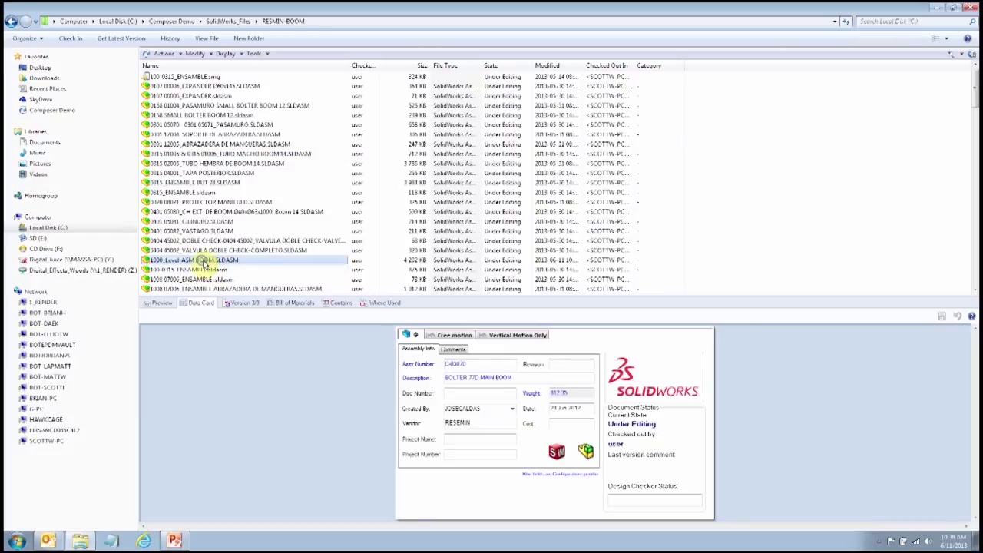
{"action": "right_click", "coordinate": [204, 262]}
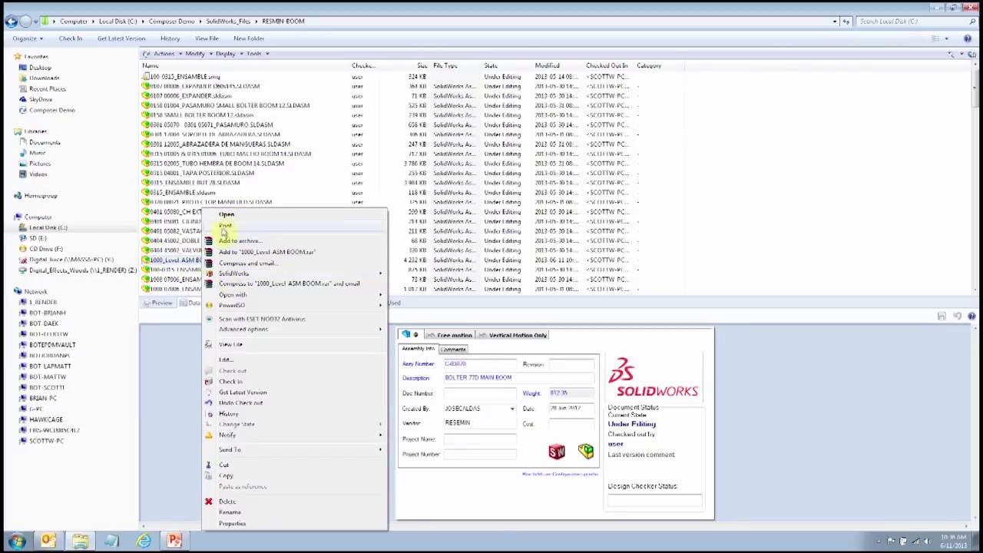
{"action": "left_click", "coordinate": [229, 216]}
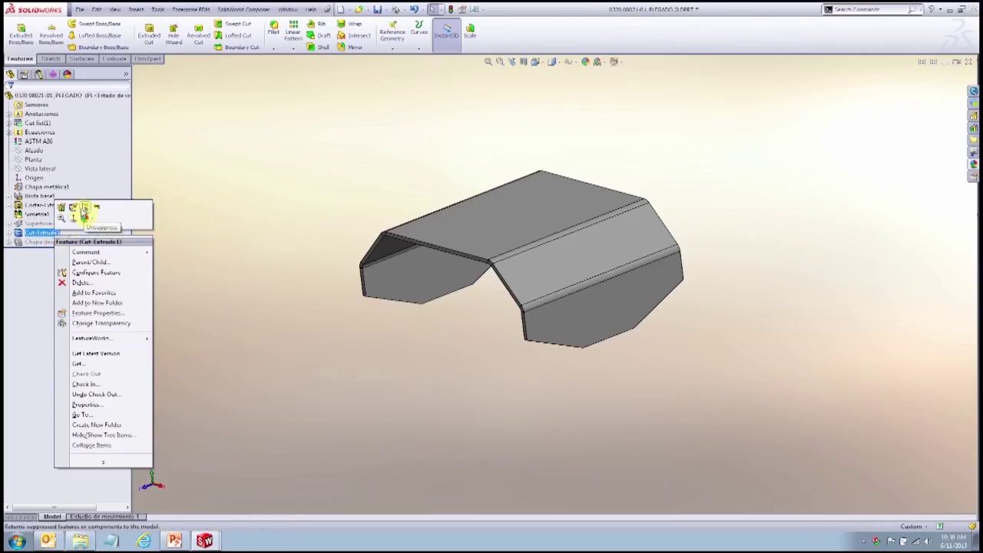
{"action": "left_click", "coordinate": [344, 319]}
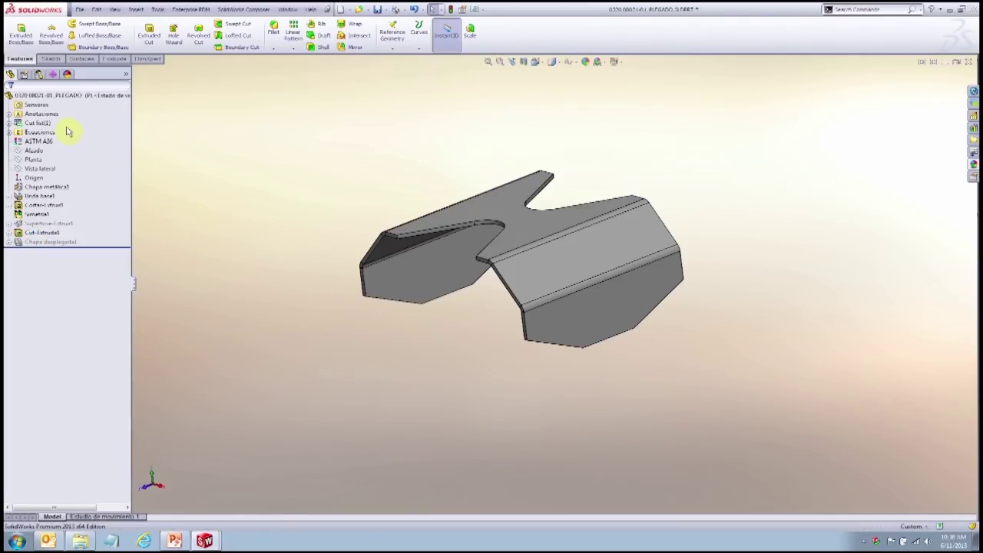
{"action": "right_click", "coordinate": [63, 95]}
{"action": "left_click", "coordinate": [86, 78]}
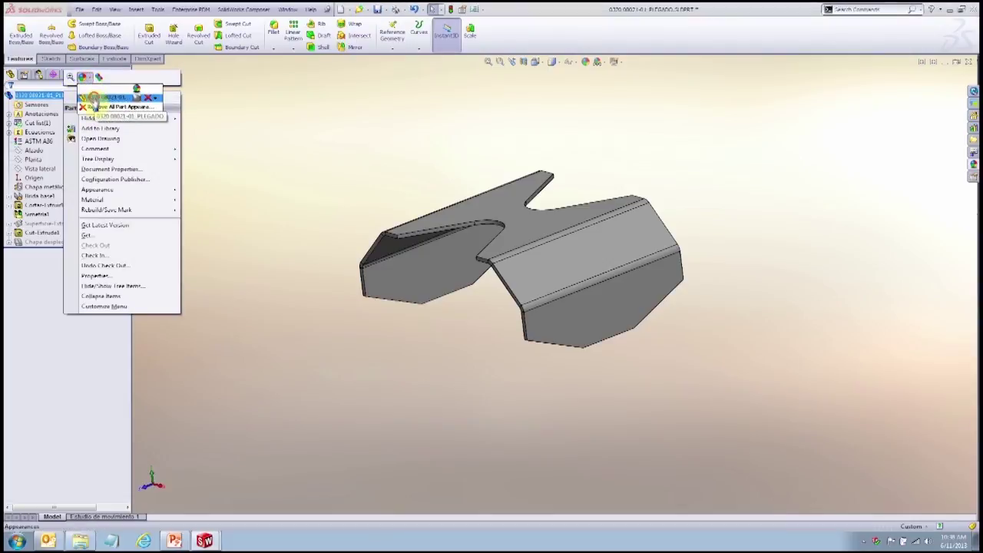
{"action": "left_click", "coordinate": [115, 108]}
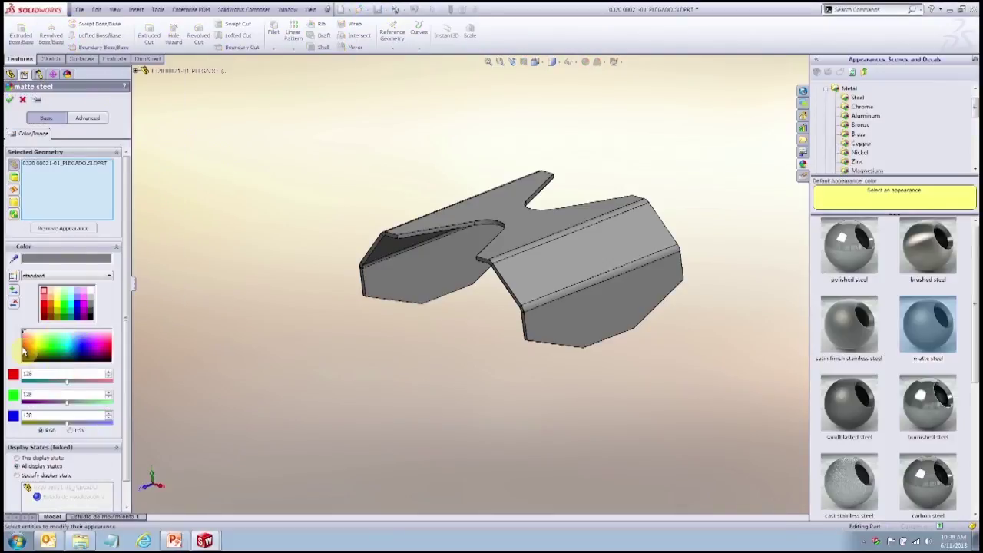
{"action": "left_click", "coordinate": [44, 299]}
{"action": "left_click", "coordinate": [10, 100]}
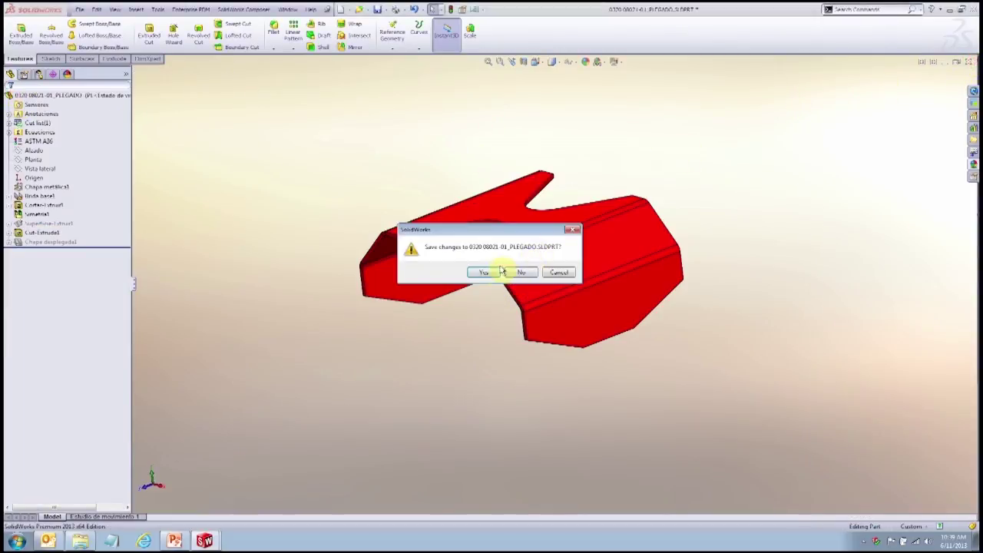
{"action": "left_click", "coordinate": [487, 272]}
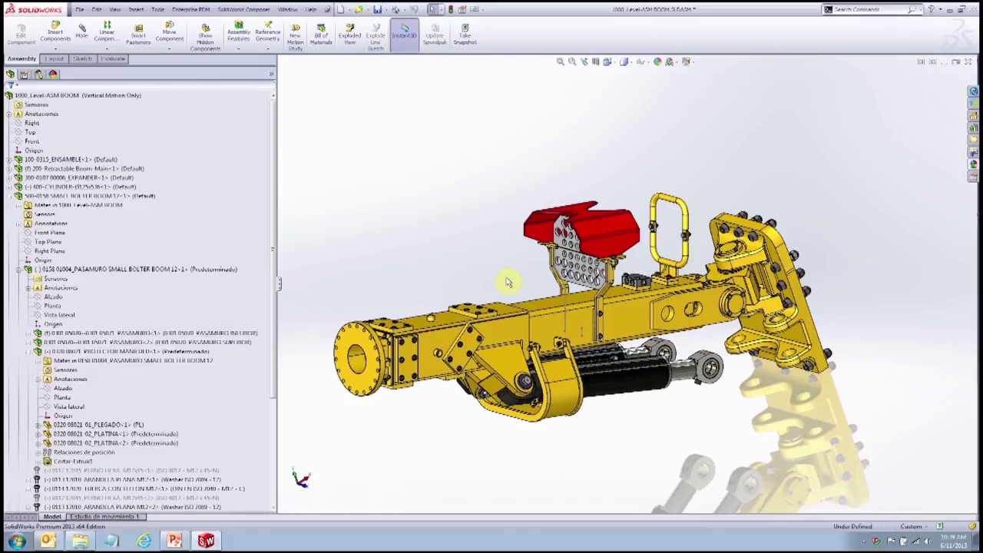
{"action": "left_click", "coordinate": [649, 323]}
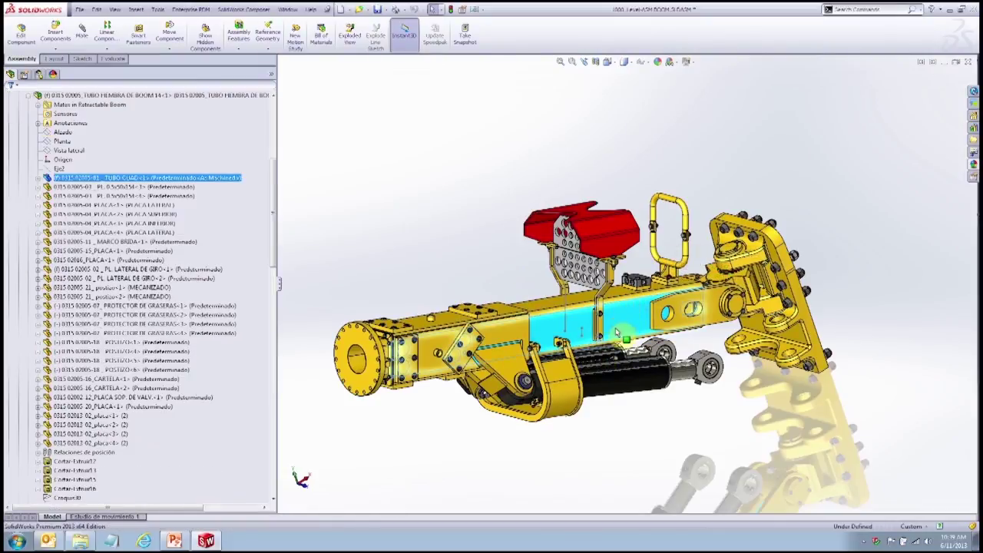
{"action": "right_click", "coordinate": [653, 260]}
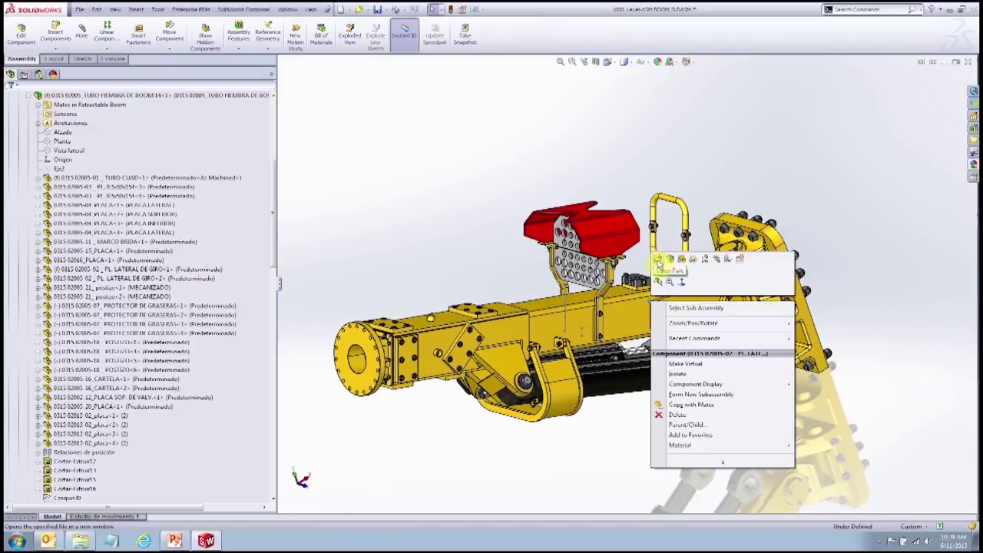
{"action": "left_click", "coordinate": [658, 261]}
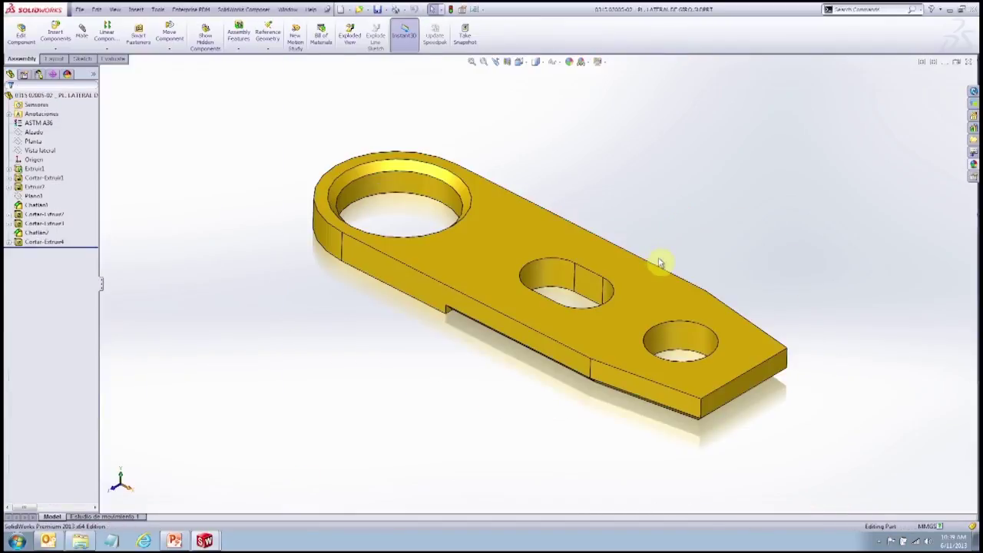
{"action": "left_click", "coordinate": [944, 63]}
{"action": "right_click", "coordinate": [595, 342]}
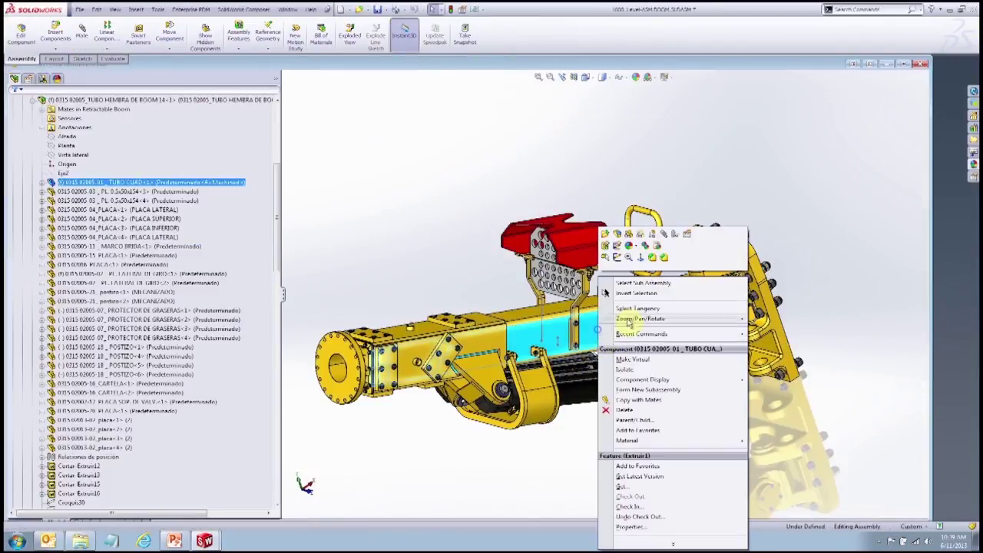
{"action": "left_click", "coordinate": [606, 234]}
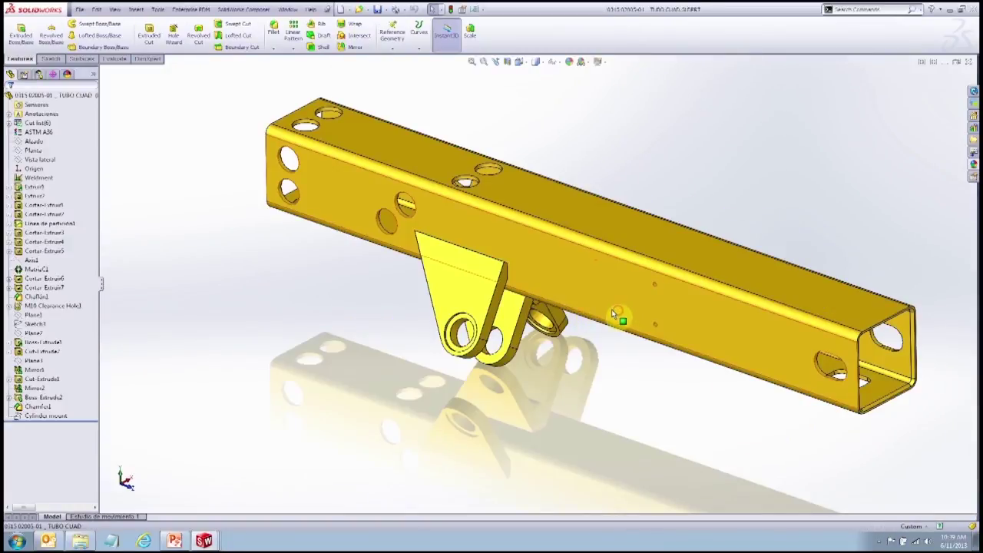
{"action": "left_click", "coordinate": [615, 313]}
{"action": "left_click", "coordinate": [148, 34]}
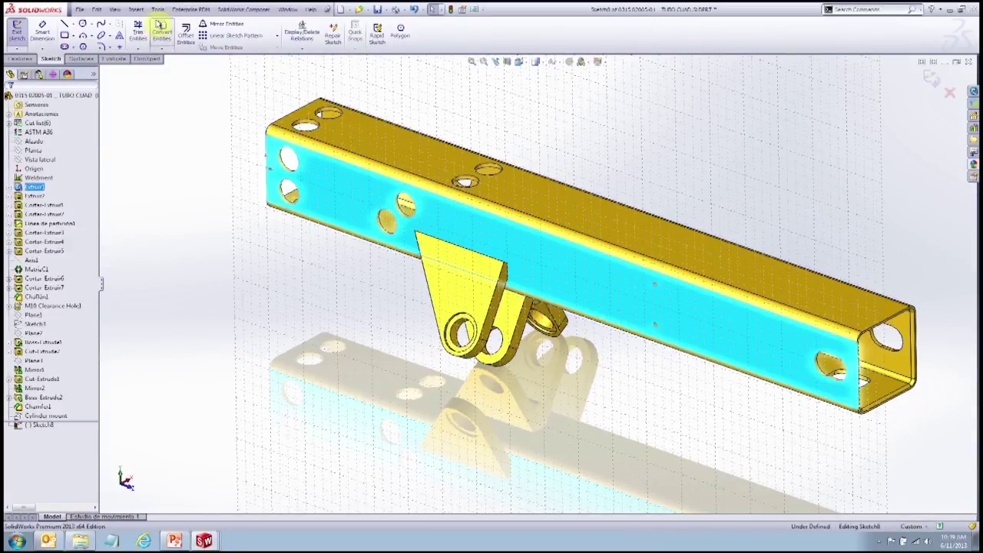
{"action": "left_click", "coordinate": [64, 36]}
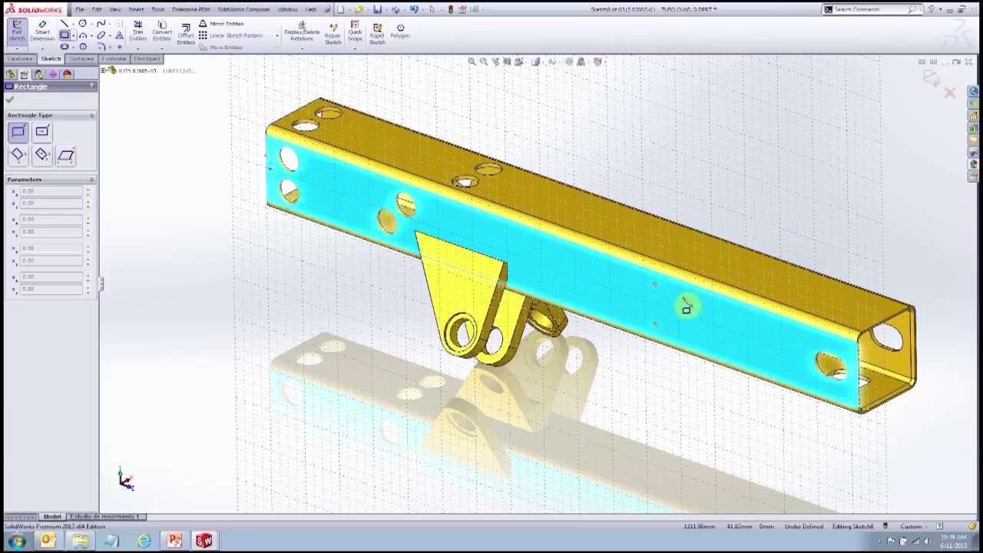
{"action": "left_click_drag", "start_coordinate": [682, 296], "coordinate": [719, 337]}
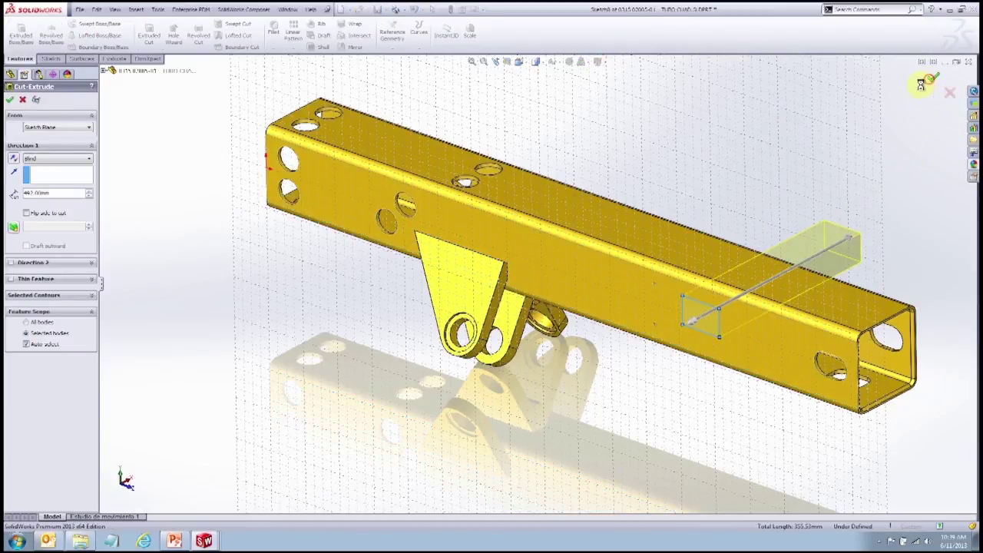
{"action": "left_click", "coordinate": [924, 82]}
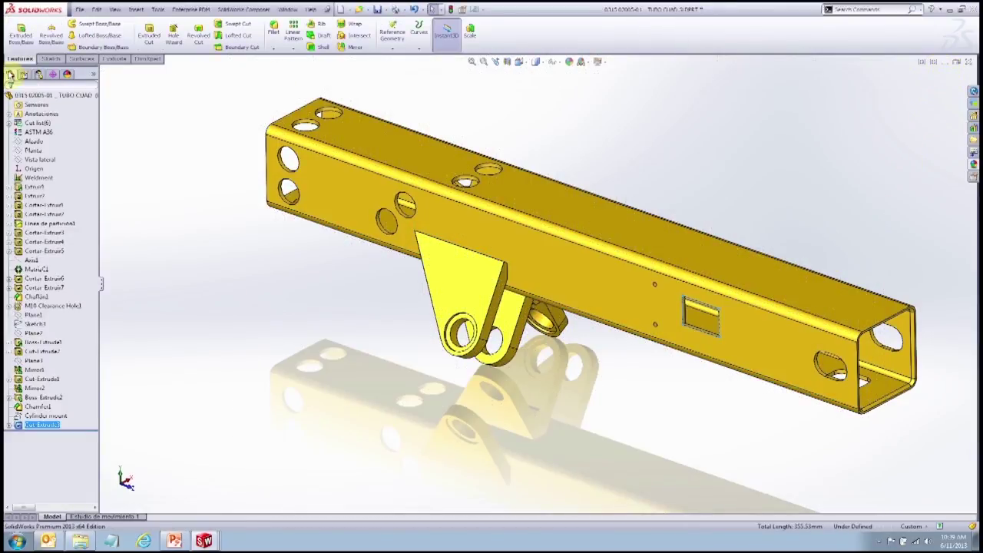
Step: Remove all part appearances from the square tube and color the whole part green
{"action": "right_click", "coordinate": [43, 94]}
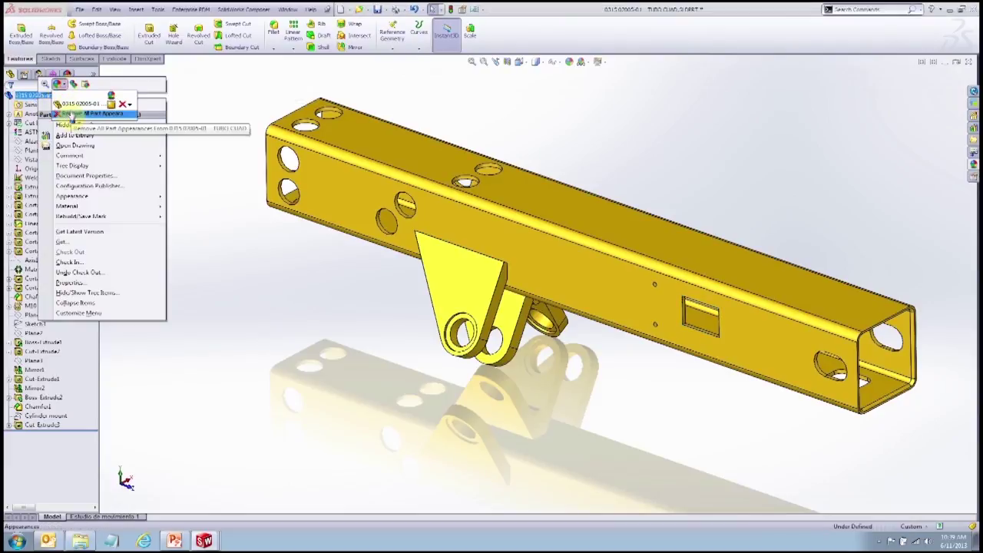
{"action": "left_click", "coordinate": [77, 114]}
{"action": "right_click", "coordinate": [46, 104]}
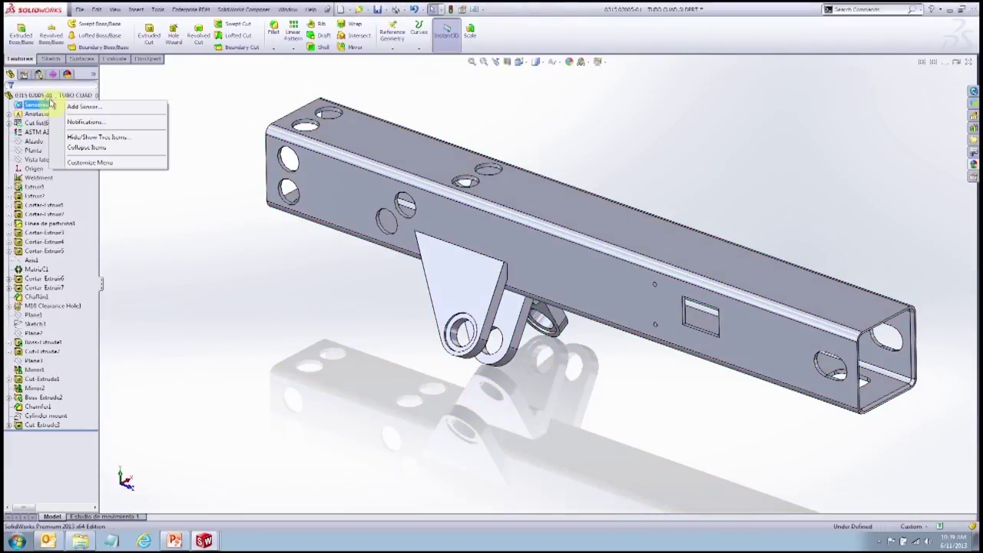
{"action": "left_click", "coordinate": [46, 94]}
{"action": "right_click", "coordinate": [46, 94]}
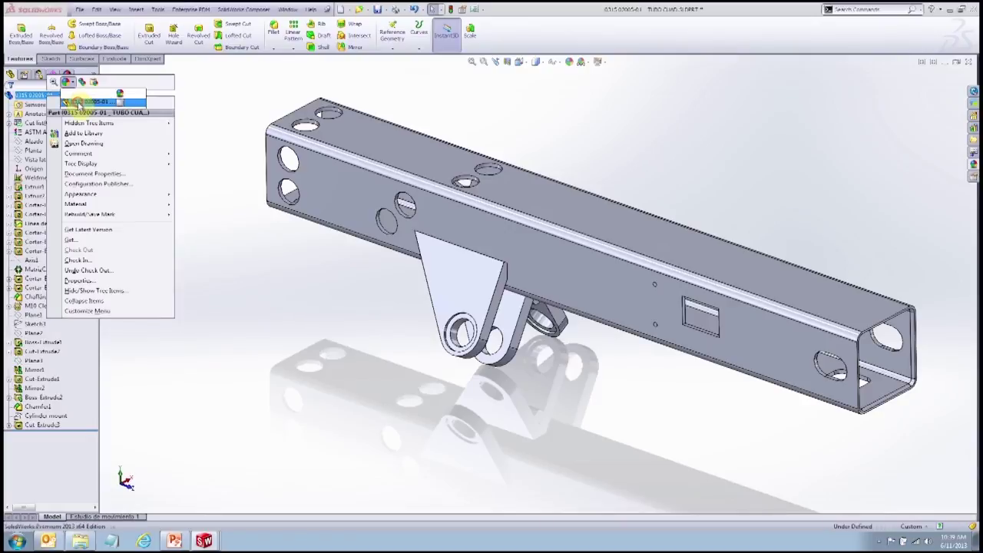
{"action": "left_click", "coordinate": [77, 103]}
{"action": "left_click", "coordinate": [18, 97]}
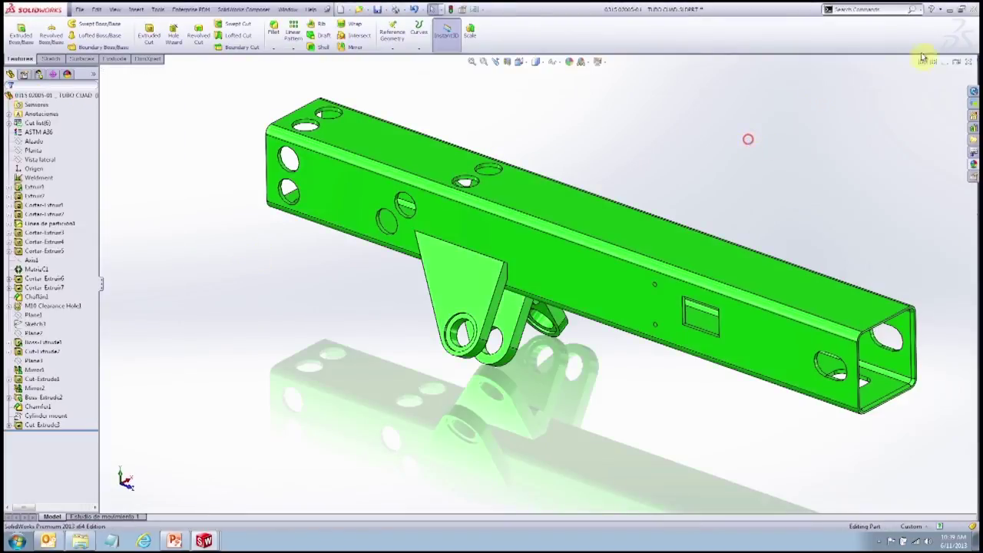
Step: Close the tube part with its changes saved and save the boom assembly
{"action": "left_click", "coordinate": [969, 61]}
{"action": "left_click", "coordinate": [483, 274]}
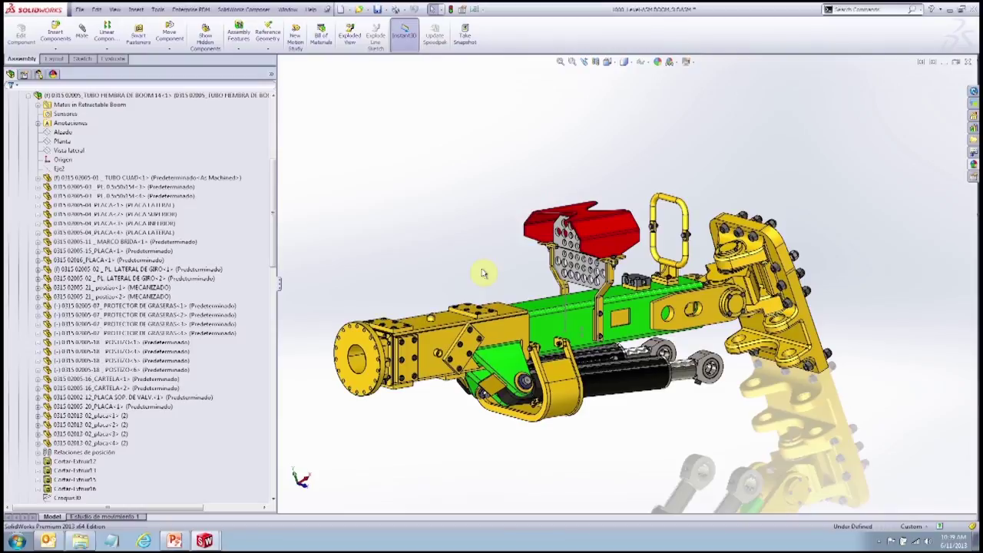
{"action": "key", "text": "ctrl+s"}
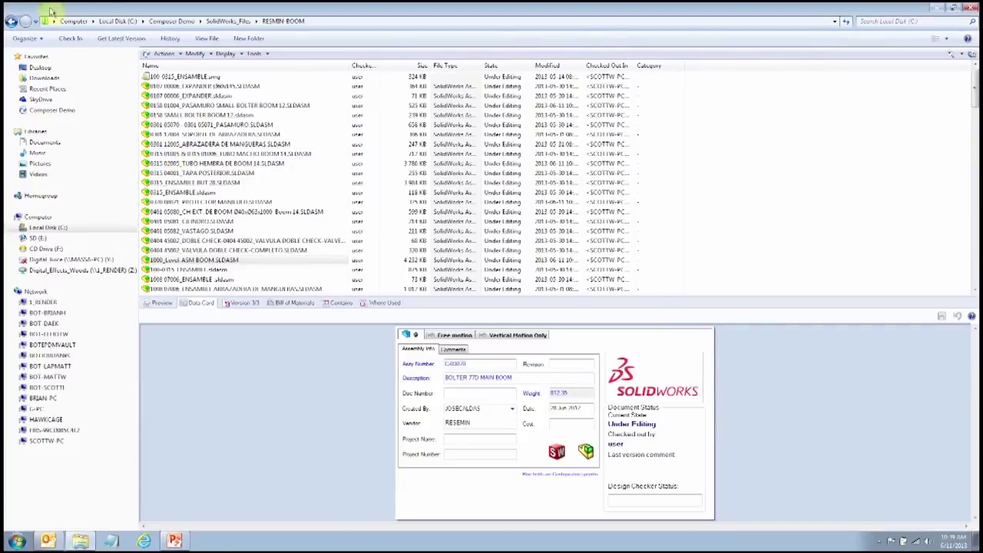
Step: Switch to the vault window and check the translated Composer files in 2_Sub-Assemblies of Composer_Project_Example, returning to 1_Composer_Files
{"action": "left_click", "coordinate": [17, 21]}
{"action": "left_click", "coordinate": [17, 22]}
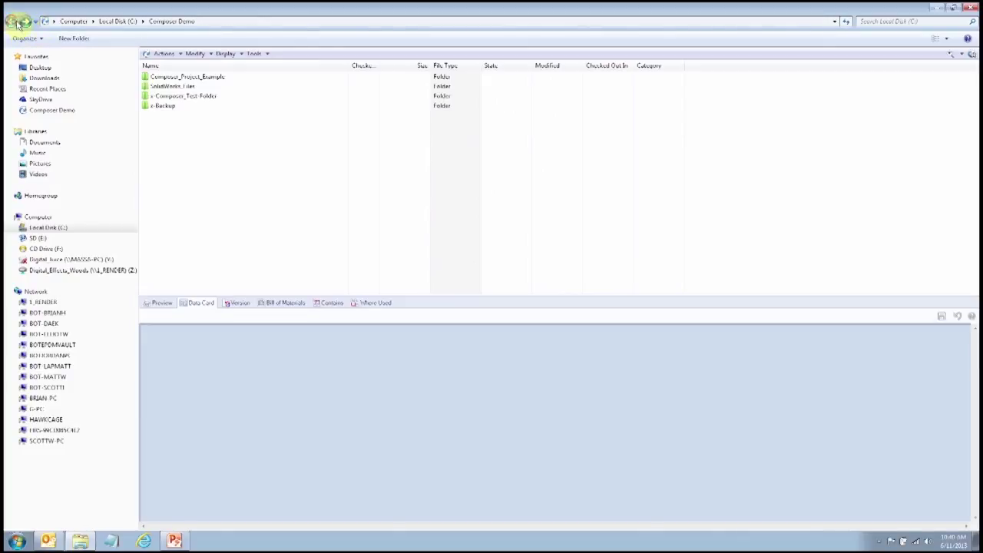
{"action": "double_click", "coordinate": [213, 77]}
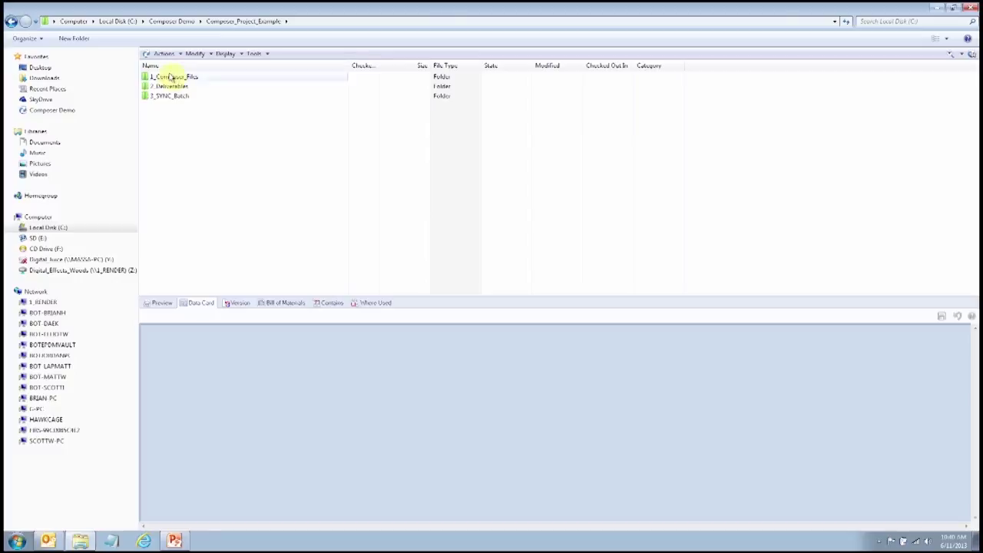
{"action": "double_click", "coordinate": [182, 77]}
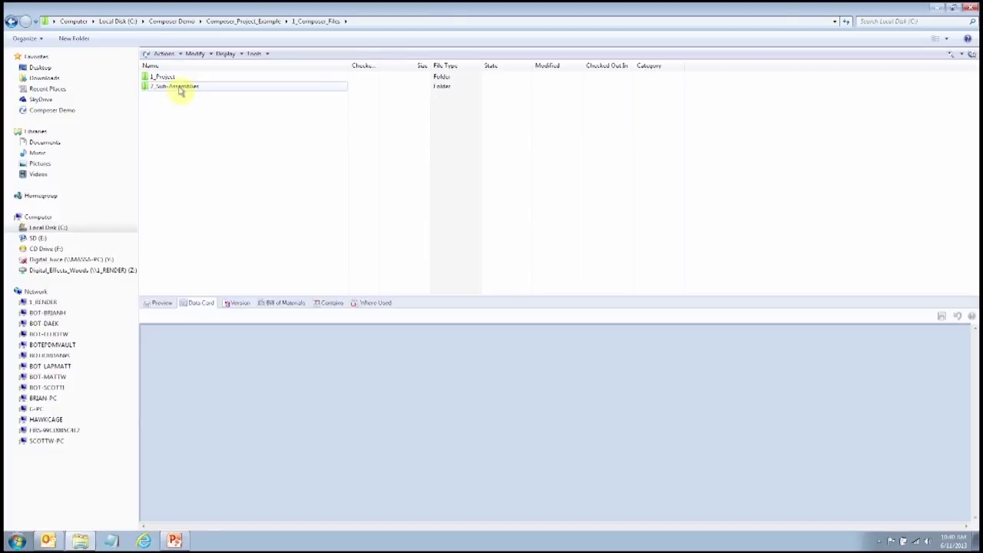
{"action": "double_click", "coordinate": [180, 90]}
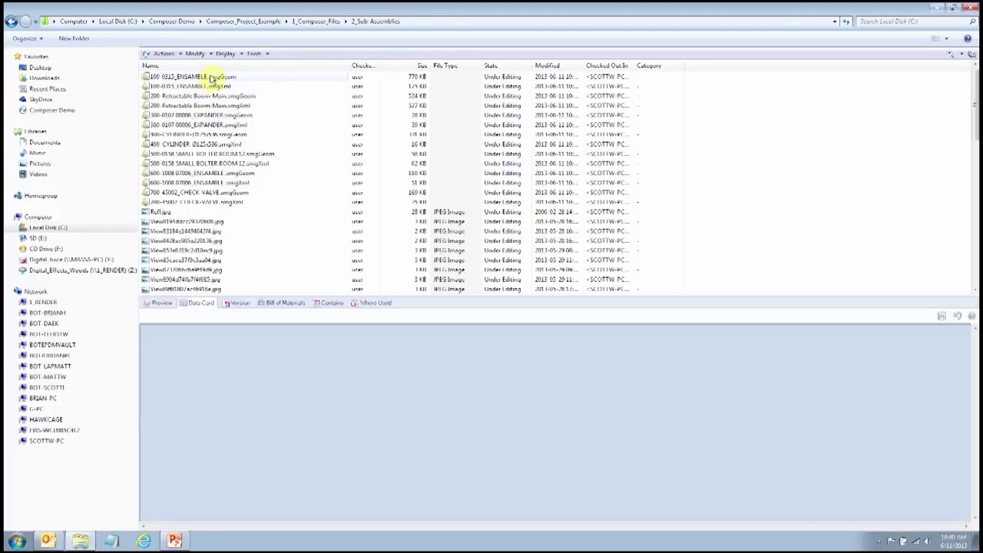
{"action": "left_click", "coordinate": [11, 21]}
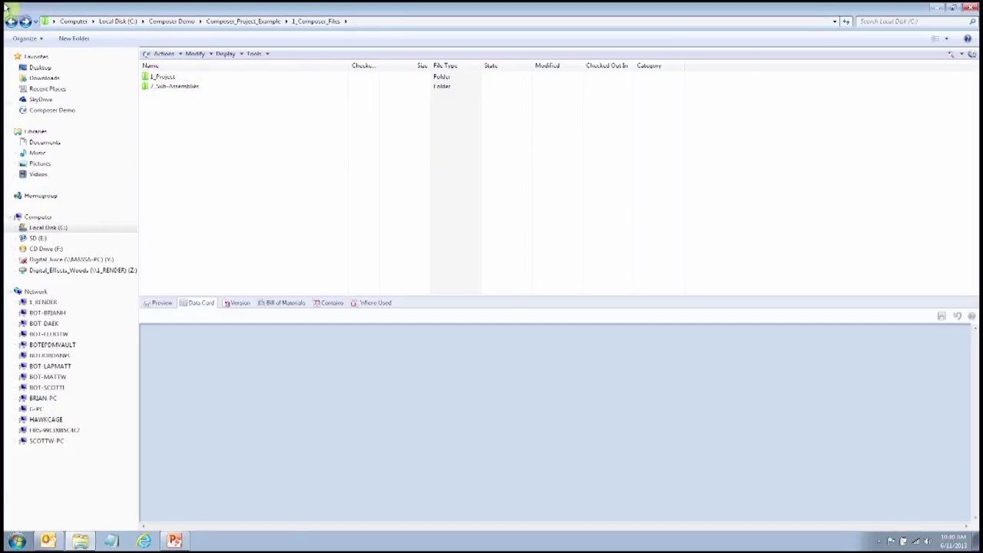
Step: Open the 1-Mass-Export-Update.seeb batch from 3_SYNC_Batch, review its publish settings and run the translation to update the Composer files
{"action": "key", "text": "BackSpace"}
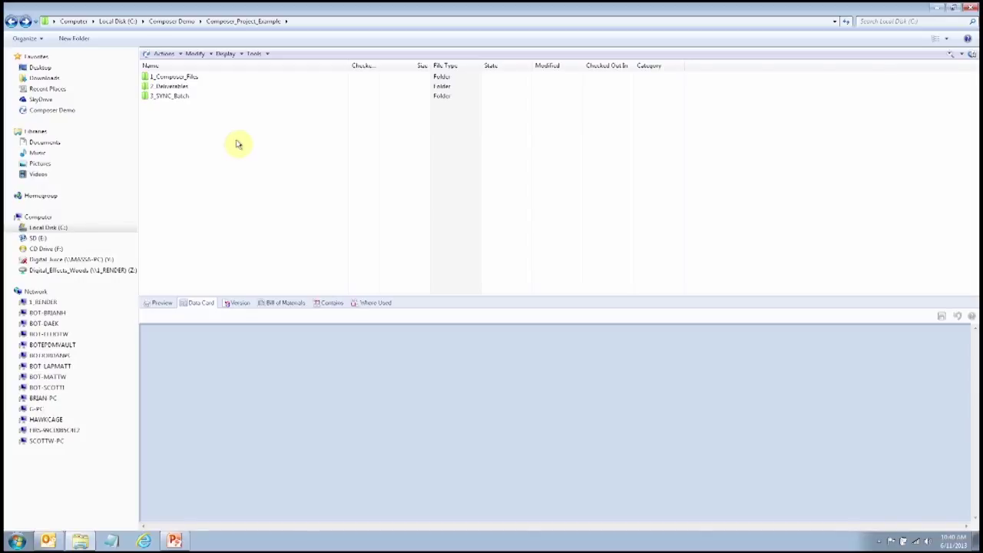
{"action": "double_click", "coordinate": [185, 96]}
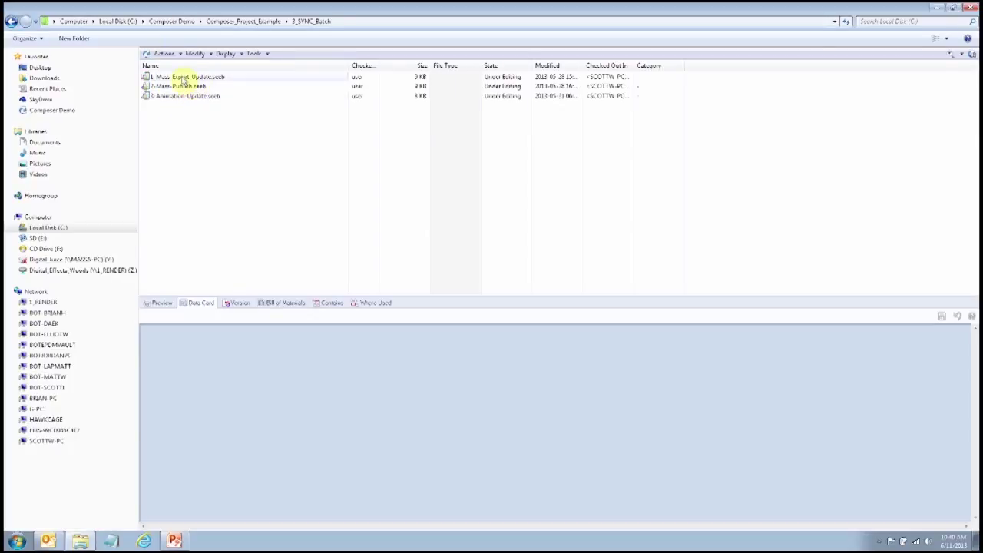
{"action": "double_click", "coordinate": [173, 78]}
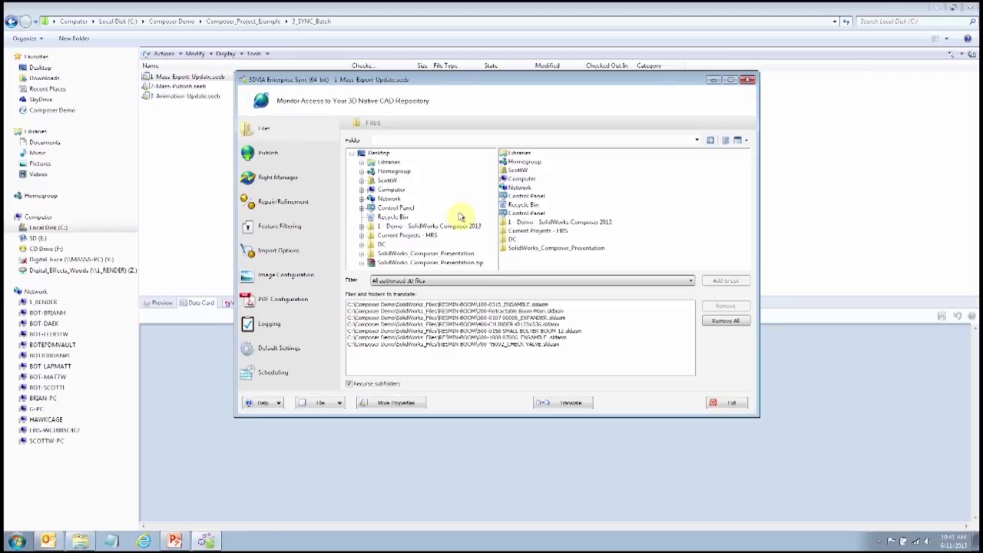
{"action": "left_click", "coordinate": [267, 153]}
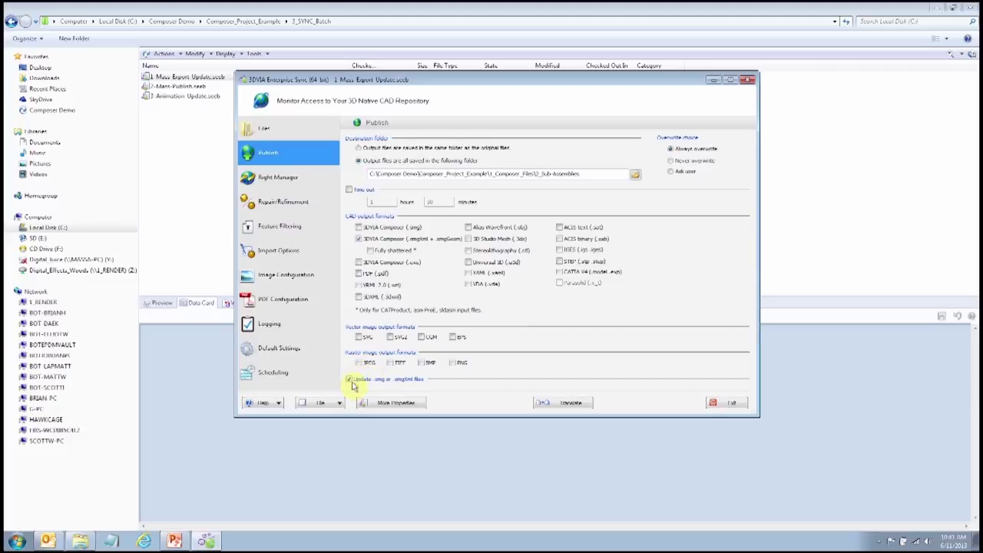
{"action": "left_click", "coordinate": [565, 404]}
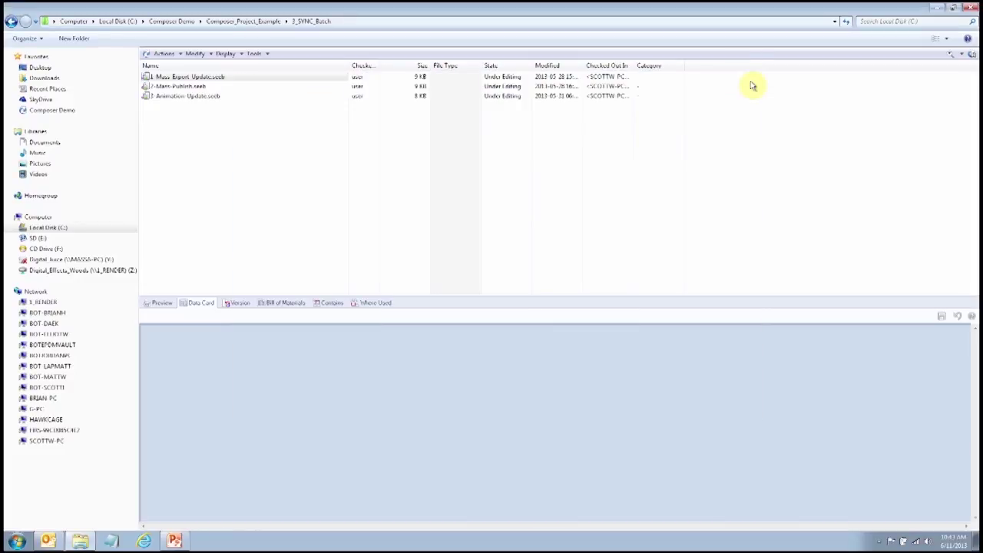
Step: Open the 2-Mass-Publish.seeb batch and run its translation to republish the images
{"action": "double_click", "coordinate": [178, 86]}
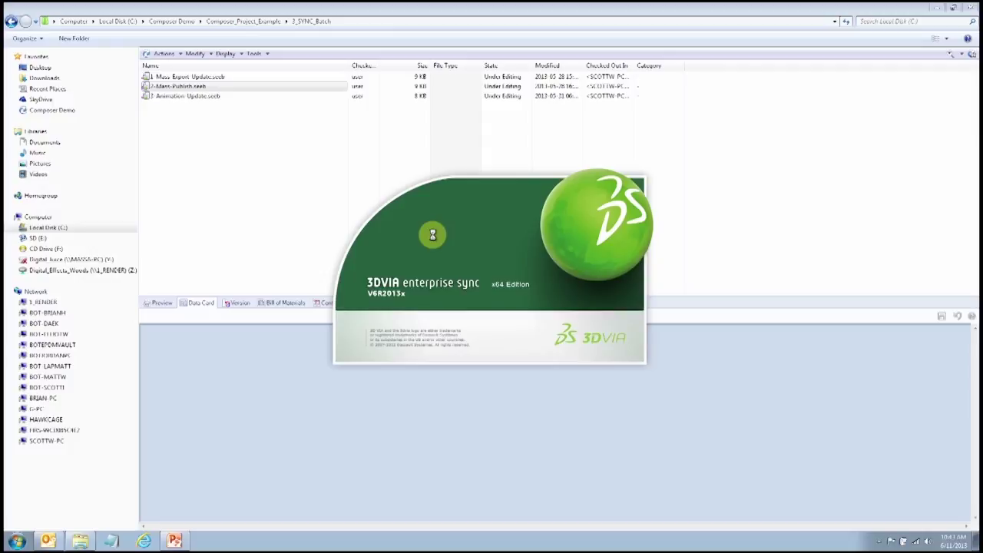
{"action": "left_click", "coordinate": [568, 403]}
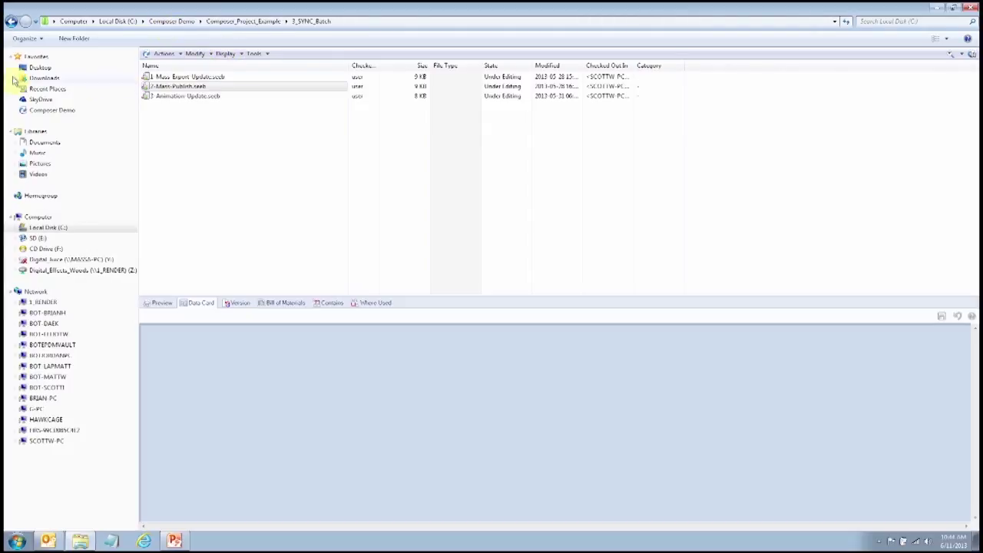
Step: Examine the retractable boom and small bolter images in the Publications folder of 2_Deliverables, closing the image viewer after each check
{"action": "left_click", "coordinate": [10, 21]}
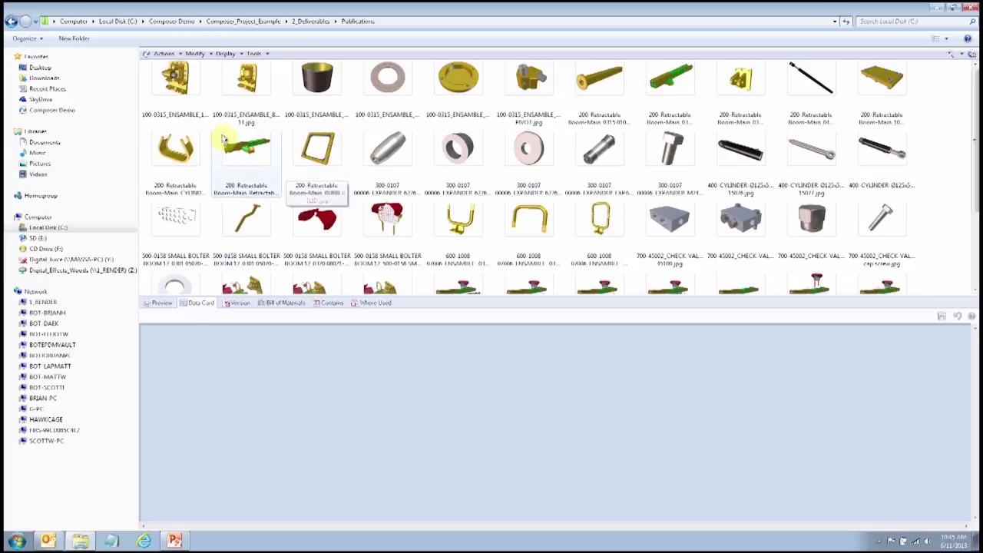
{"action": "double_click", "coordinate": [247, 153]}
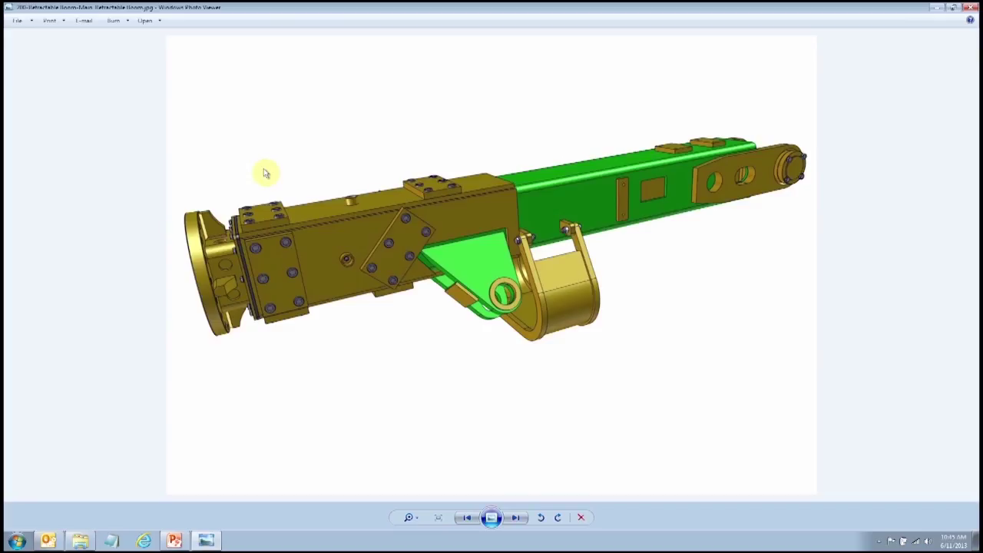
{"action": "left_click", "coordinate": [972, 7]}
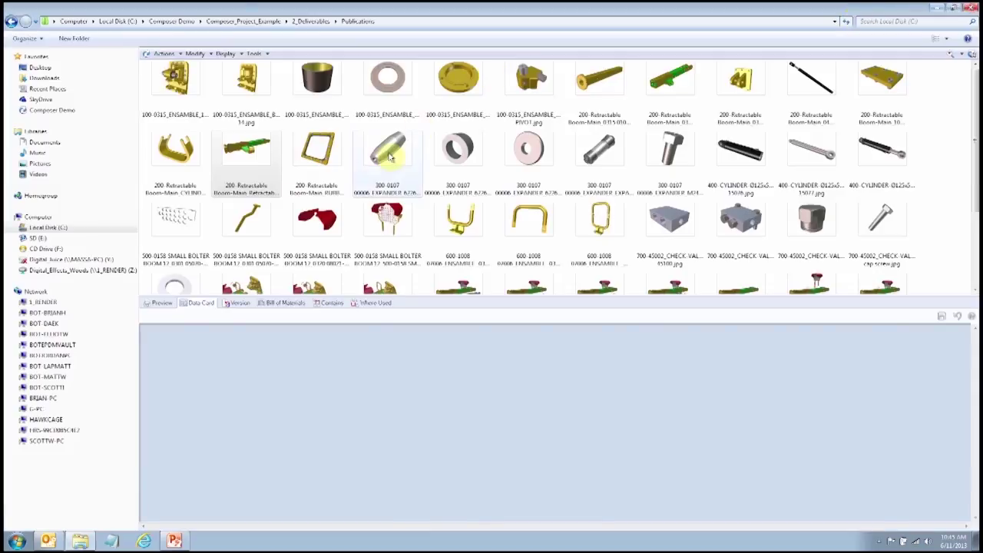
{"action": "double_click", "coordinate": [388, 214]}
{"action": "key", "text": "Left"}
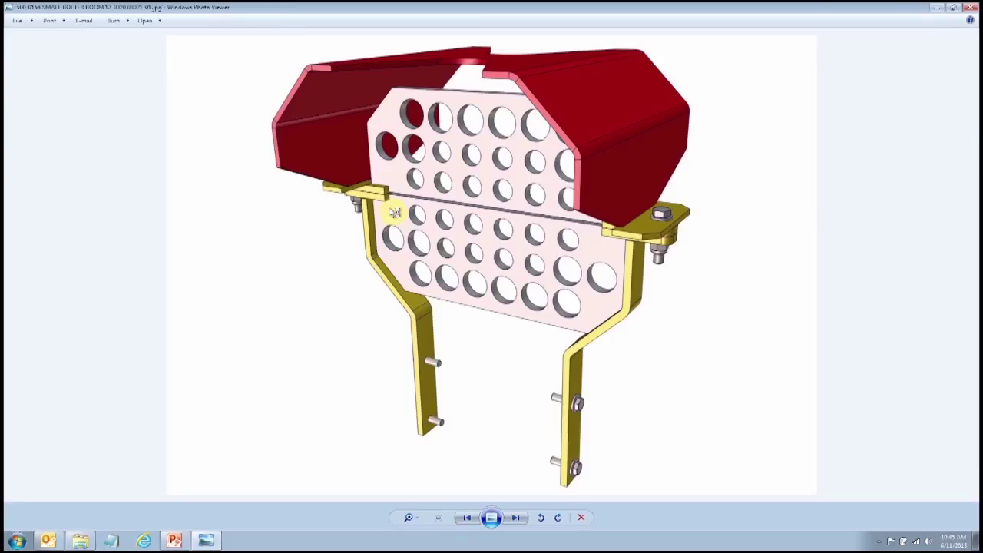
{"action": "left_click", "coordinate": [972, 7]}
Step: Go back to 2_Deliverables and examine the linked images in Example-PartsList.xlsx, closing the workbook when done
{"action": "left_click", "coordinate": [12, 20]}
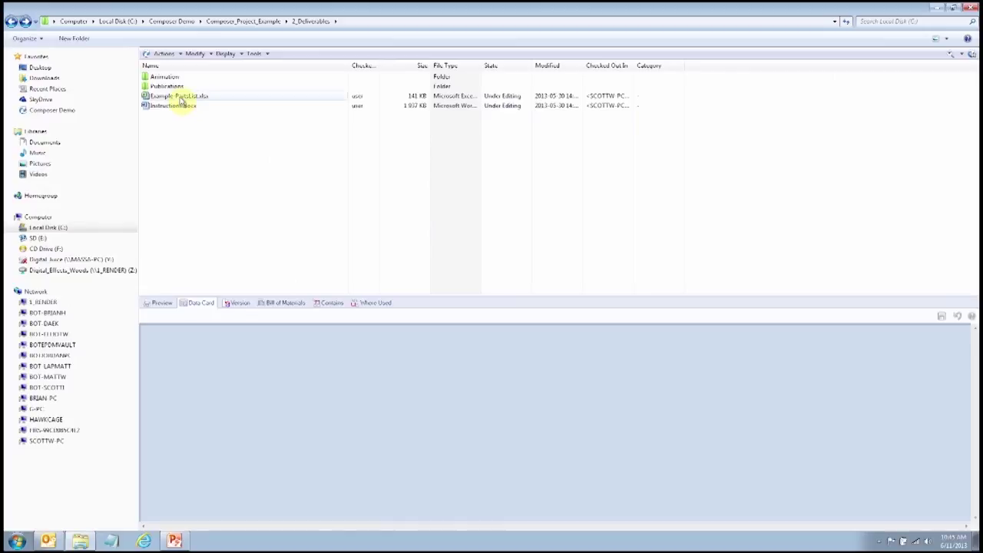
{"action": "double_click", "coordinate": [183, 98]}
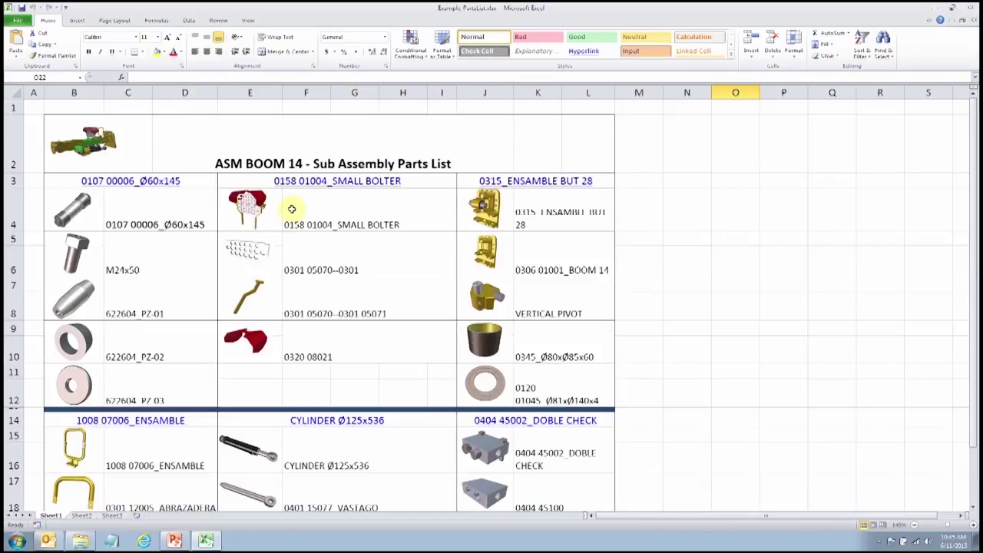
{"action": "scroll", "coordinate": [289, 231], "scroll_direction": "down", "scroll_amount": 5}
{"action": "scroll", "coordinate": [292, 299], "scroll_direction": "up", "scroll_amount": 5}
{"action": "left_click", "coordinate": [971, 7]}
Step: Open the Instructions.docx document from 2_Deliverables in Word
{"action": "left_click", "coordinate": [183, 108]}
{"action": "double_click", "coordinate": [182, 108]}
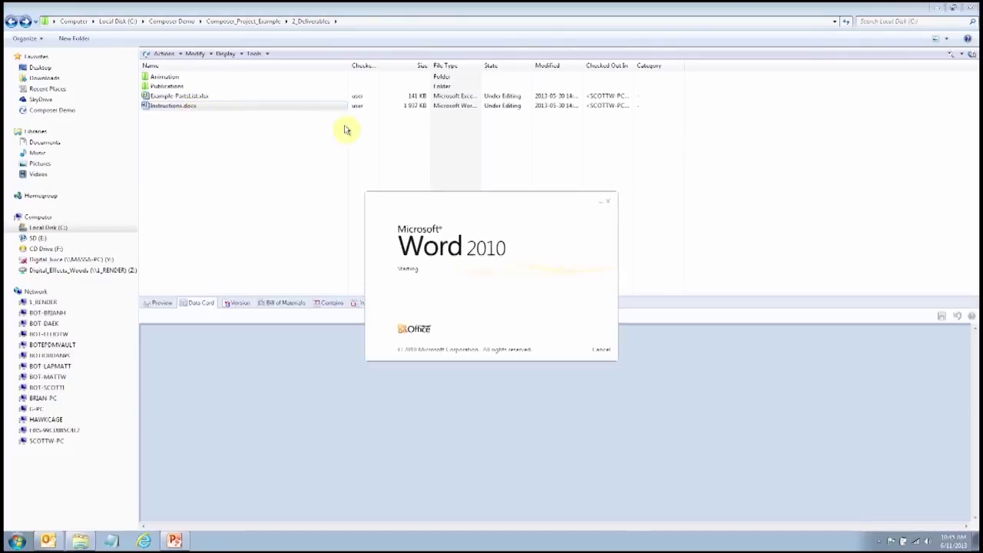